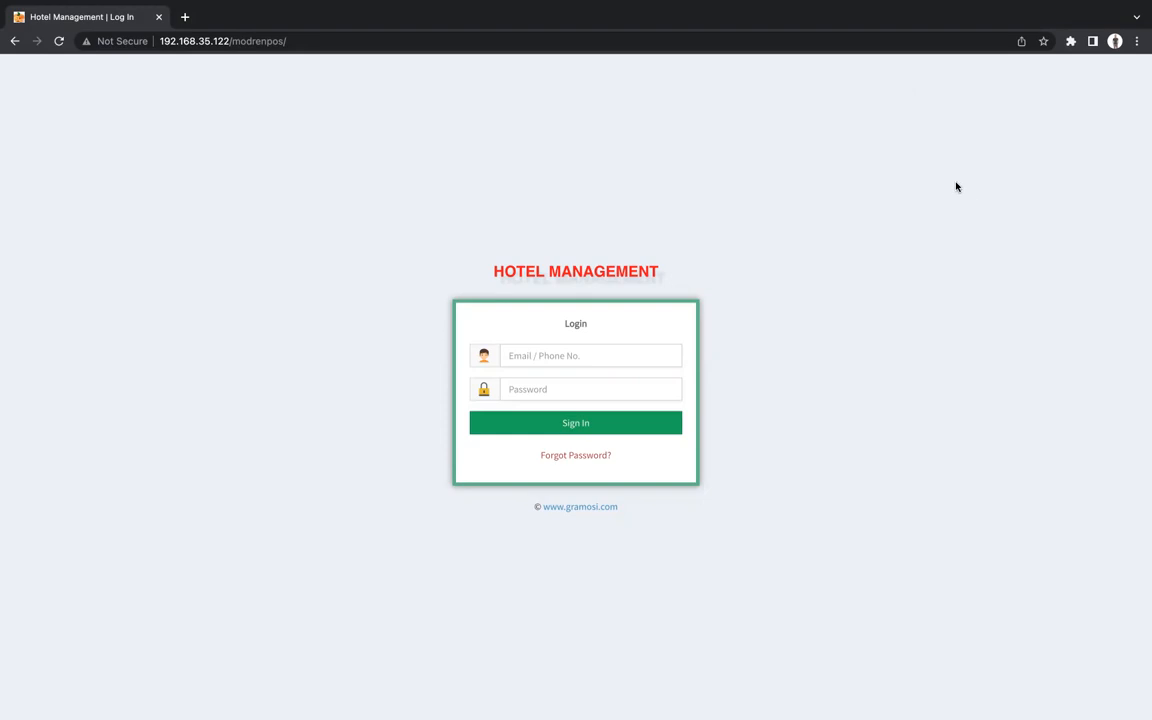
Sign in as the manager with the account's email and password to reach the dashboard.
{"action": "left_click", "coordinate": [532, 354]}
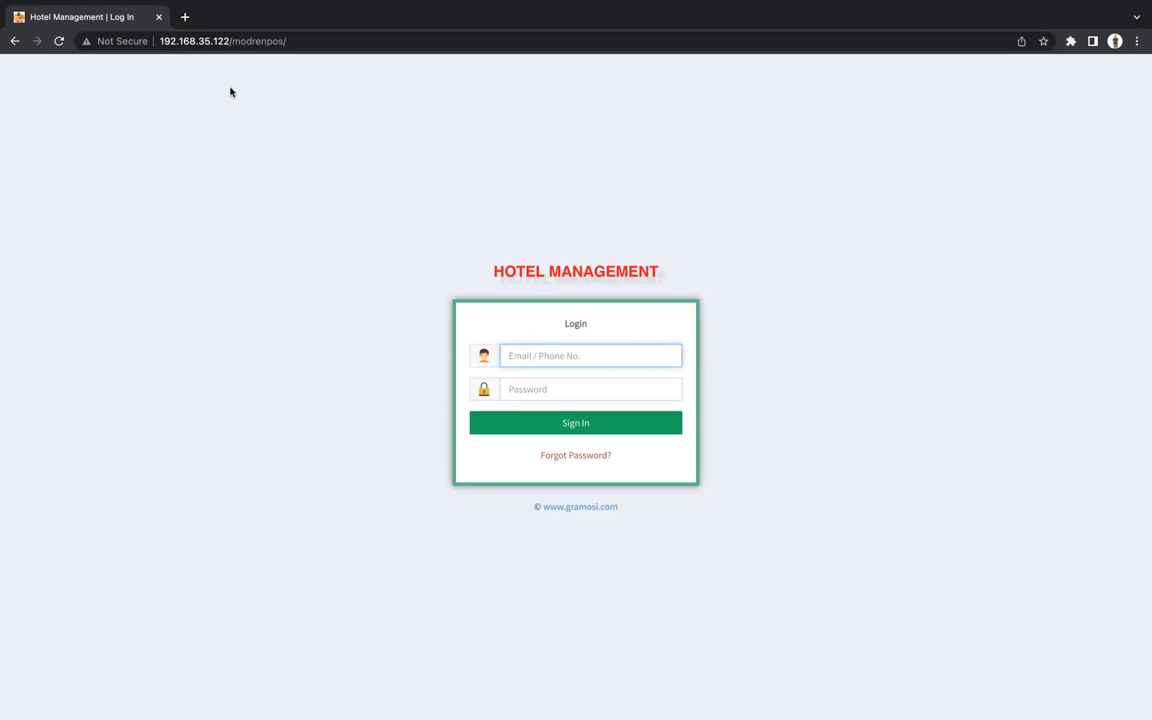
{"action": "left_click", "coordinate": [292, 41]}
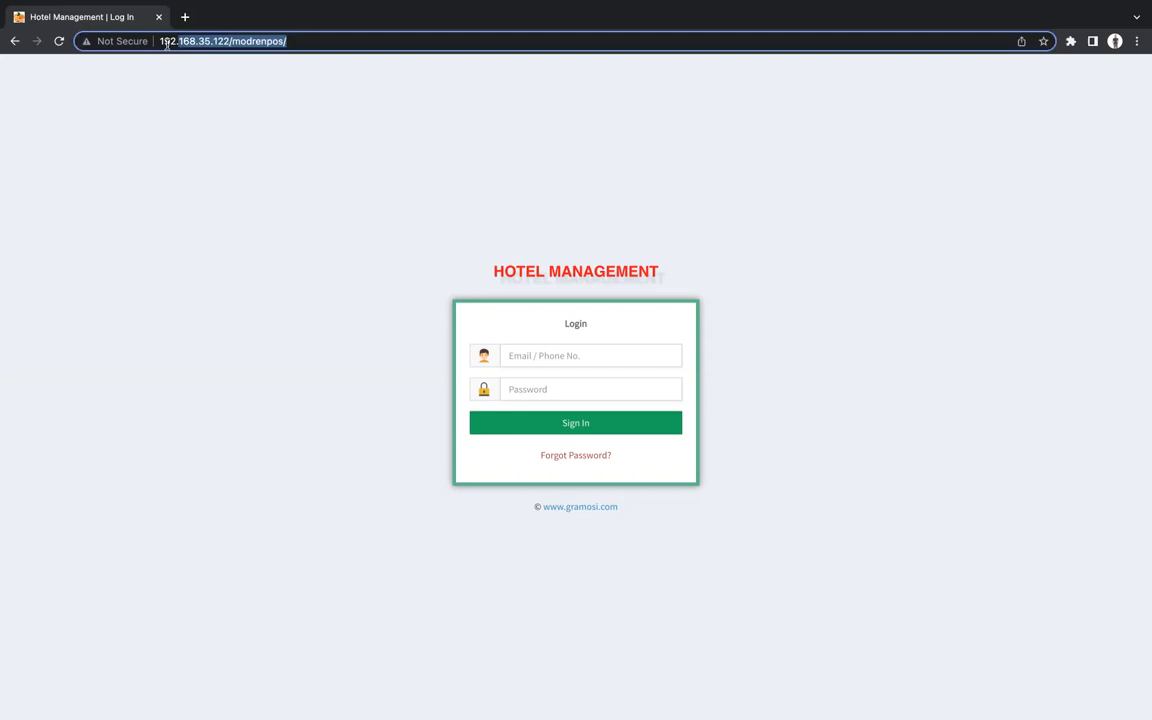
{"action": "left_click", "coordinate": [272, 100]}
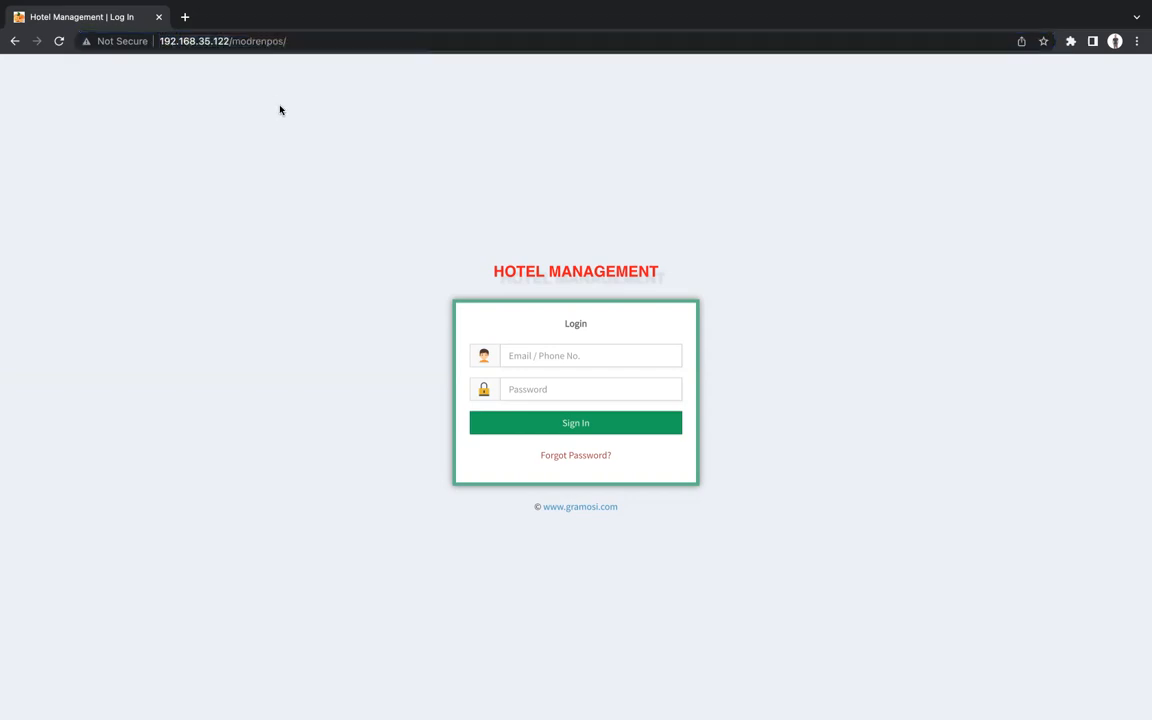
{"action": "left_click", "coordinate": [563, 355]}
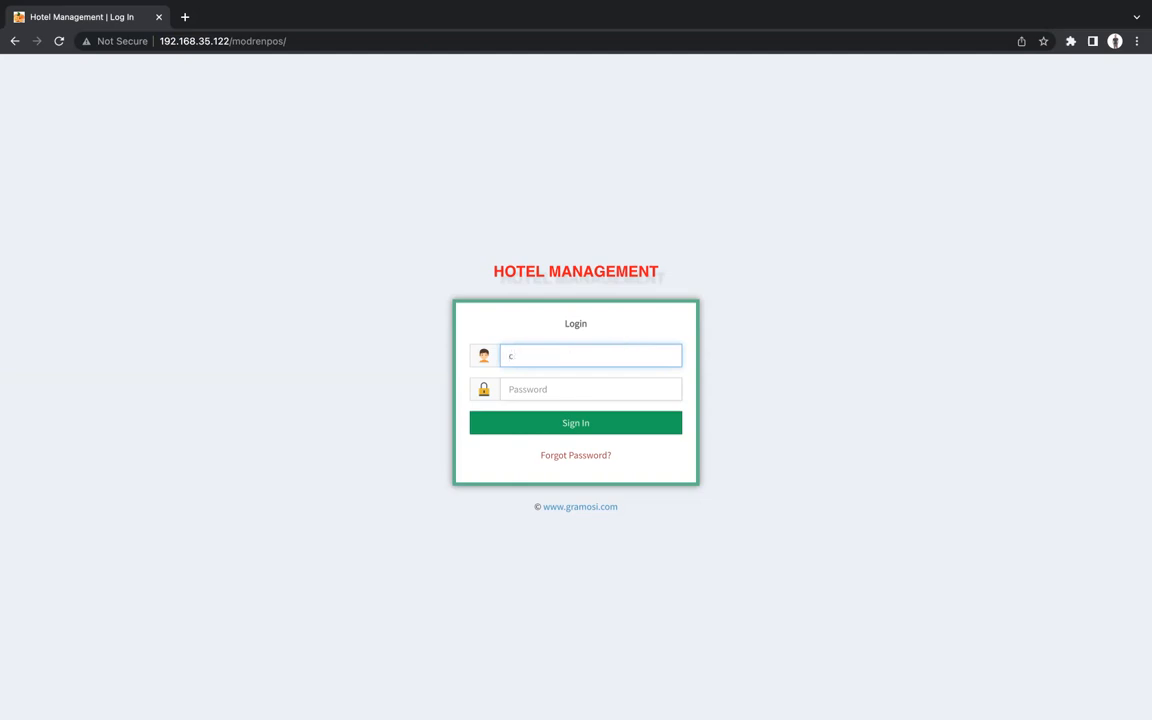
{"action": "left_click", "coordinate": [635, 391]}
{"action": "type", "text": "12345"}
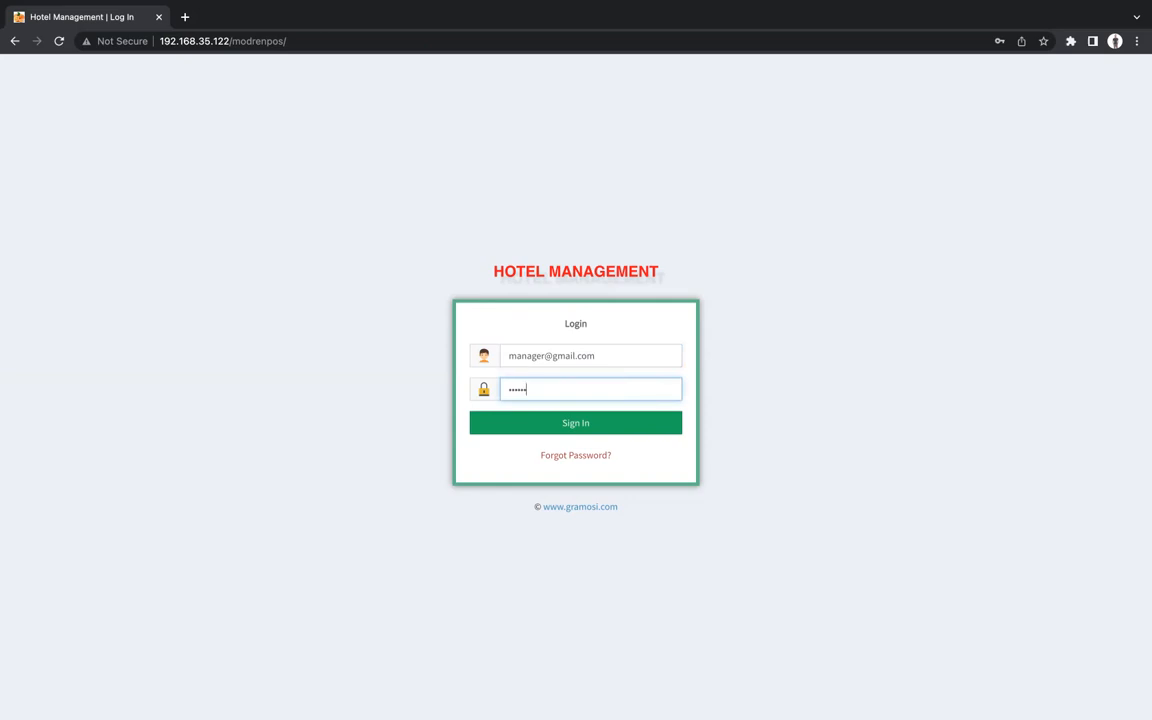
{"action": "type", "text": "6"}
{"action": "left_click", "coordinate": [655, 429]}
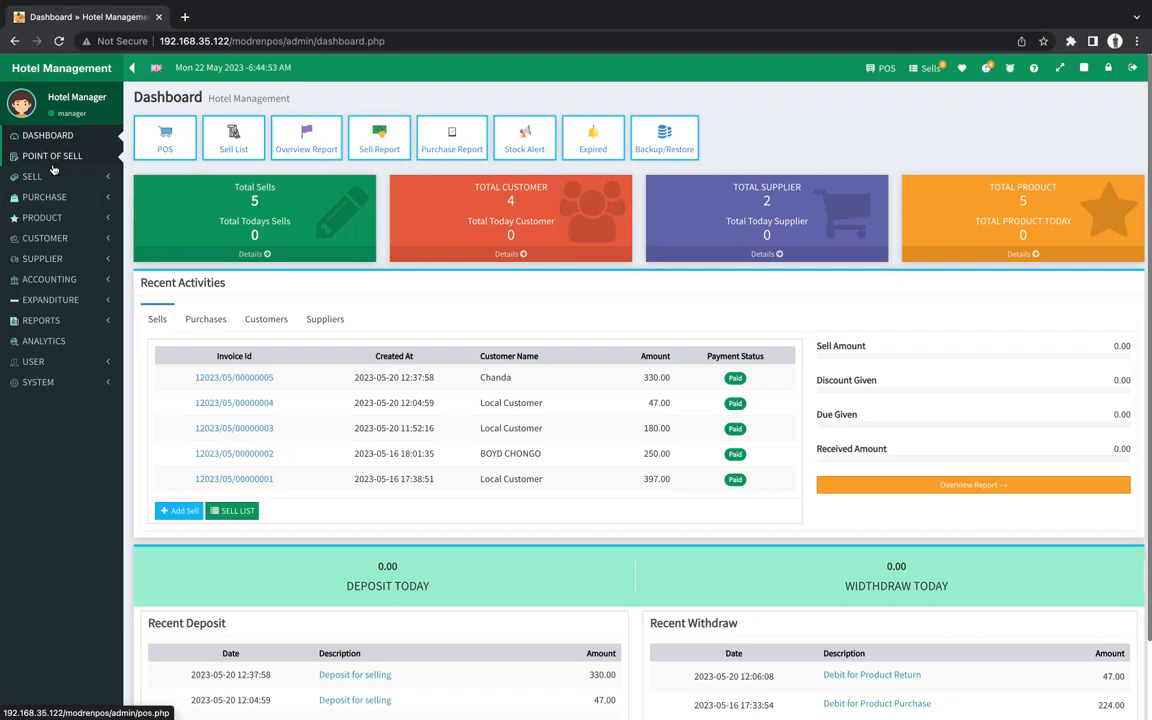
Expand PRODUCT in the sidebar and open the Product List.
{"action": "left_click", "coordinate": [27, 220]}
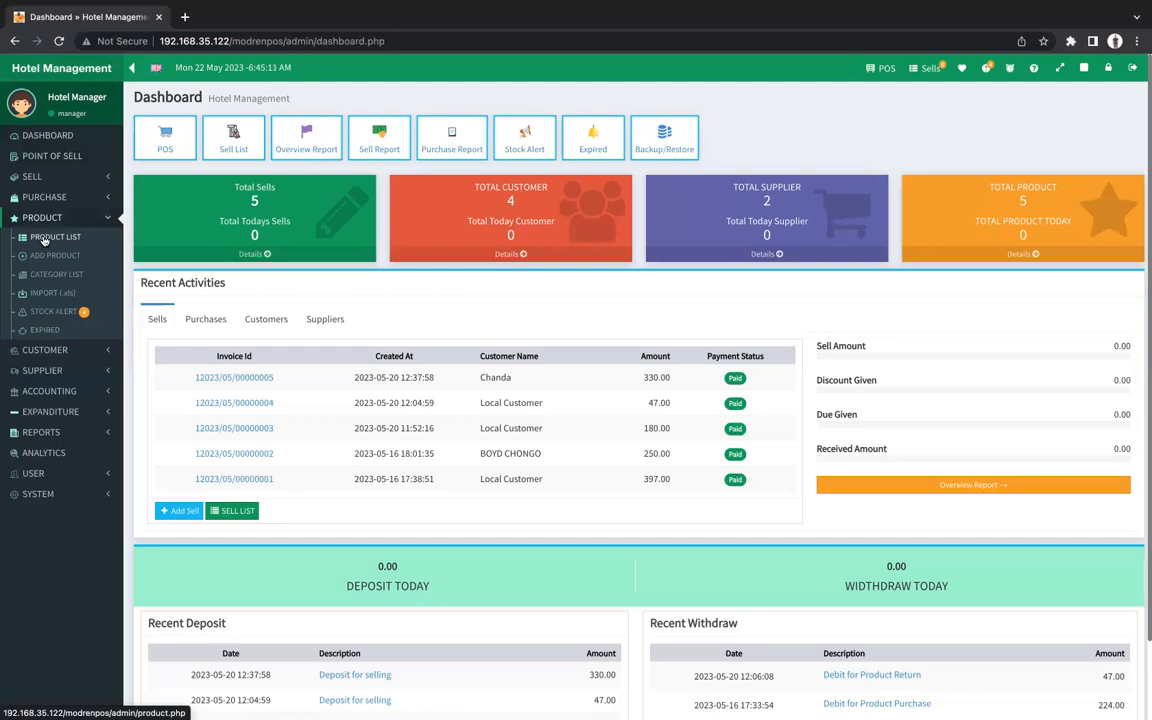
{"action": "left_click", "coordinate": [57, 238]}
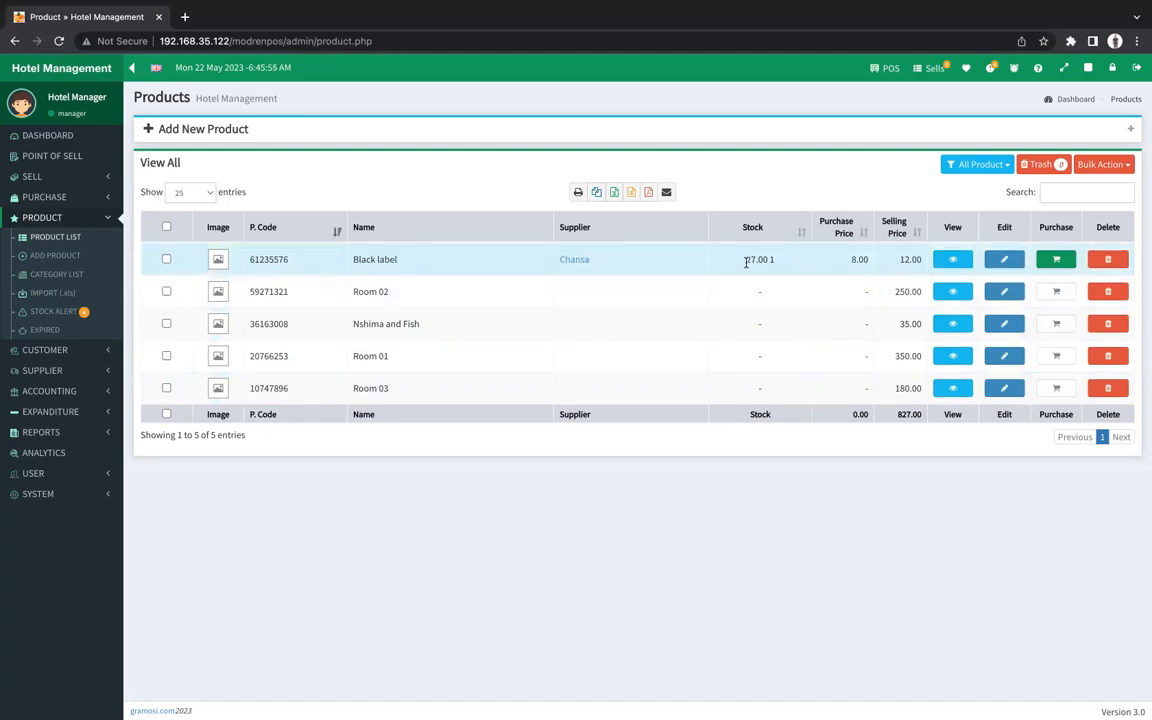
{"action": "double_click", "coordinate": [857, 259]}
{"action": "left_click", "coordinate": [848, 262]}
{"action": "left_click", "coordinate": [769, 259]}
{"action": "type", "text": "1"}
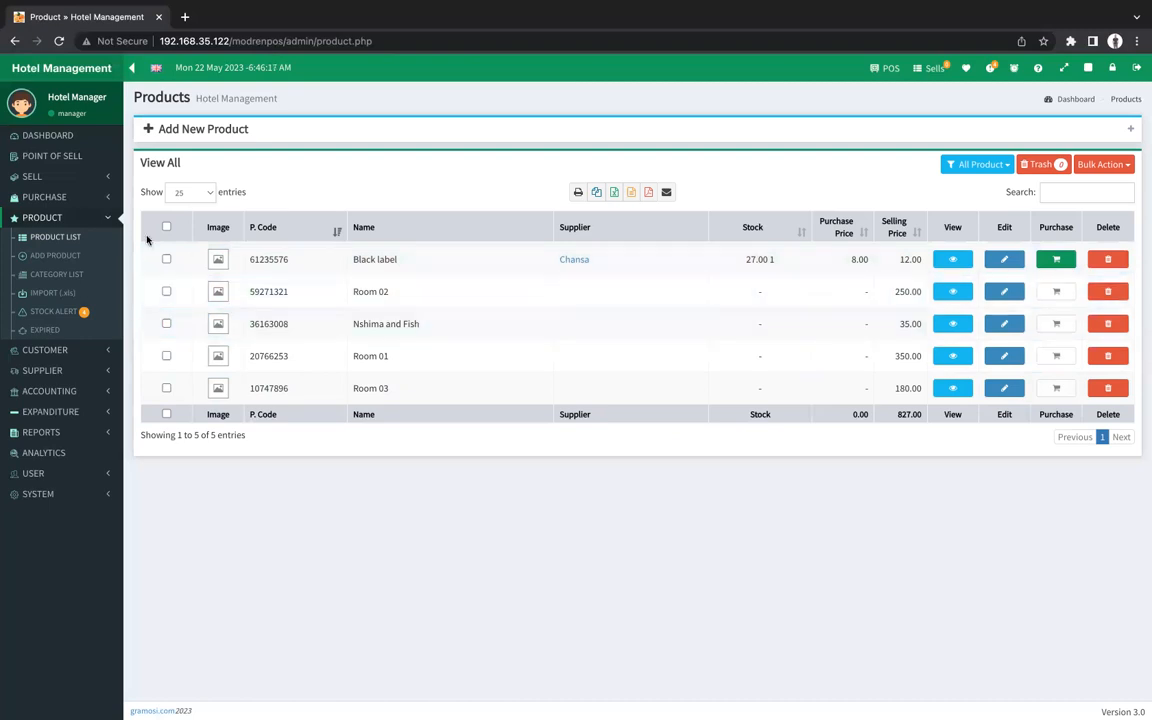
Start a new product of type Service named Room 04.
{"action": "left_click", "coordinate": [166, 133]}
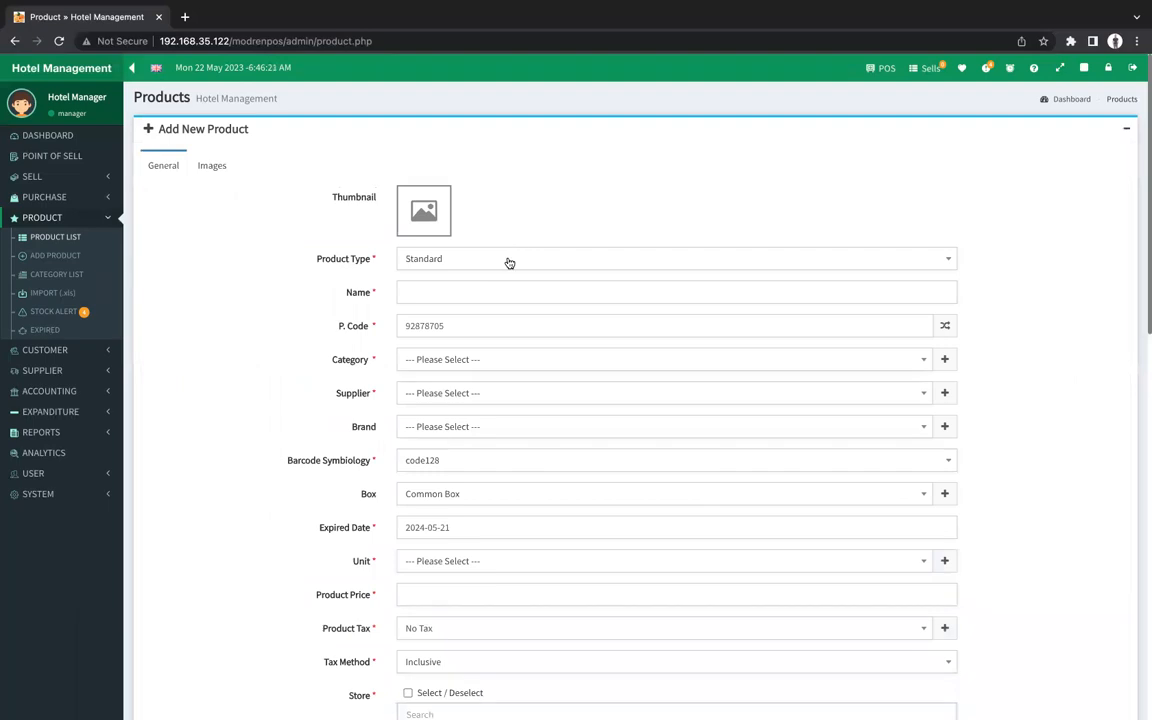
{"action": "left_click", "coordinate": [409, 264]}
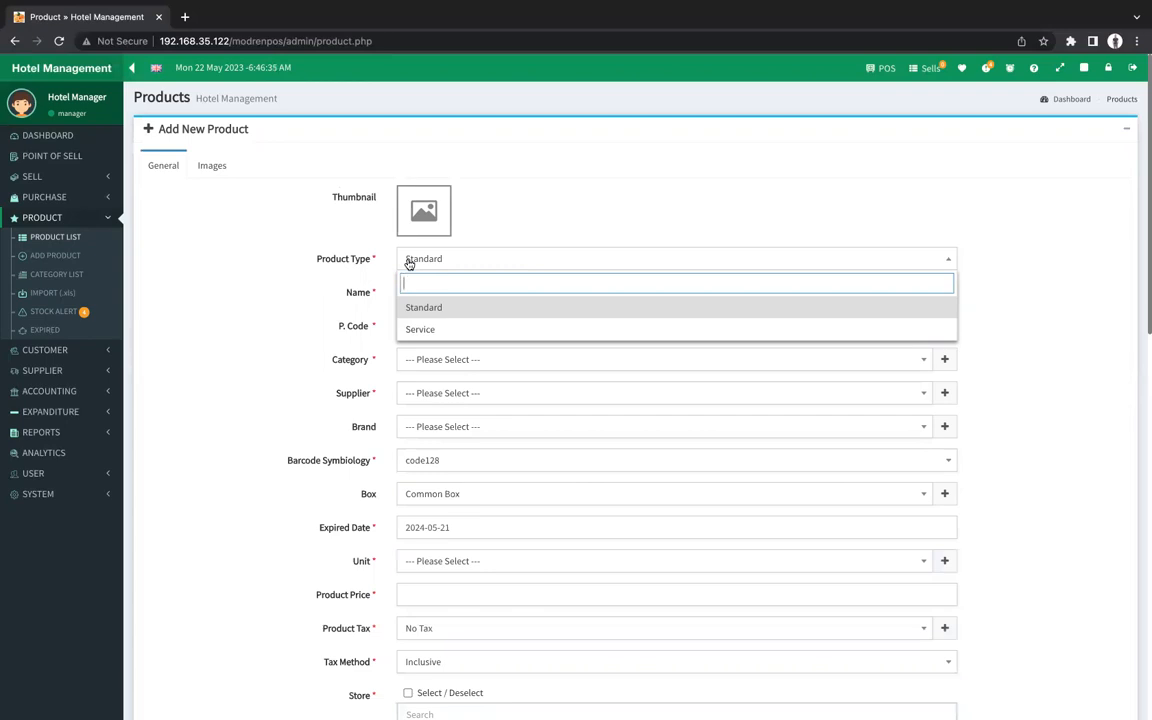
{"action": "left_click", "coordinate": [422, 329]}
{"action": "left_click", "coordinate": [422, 290]}
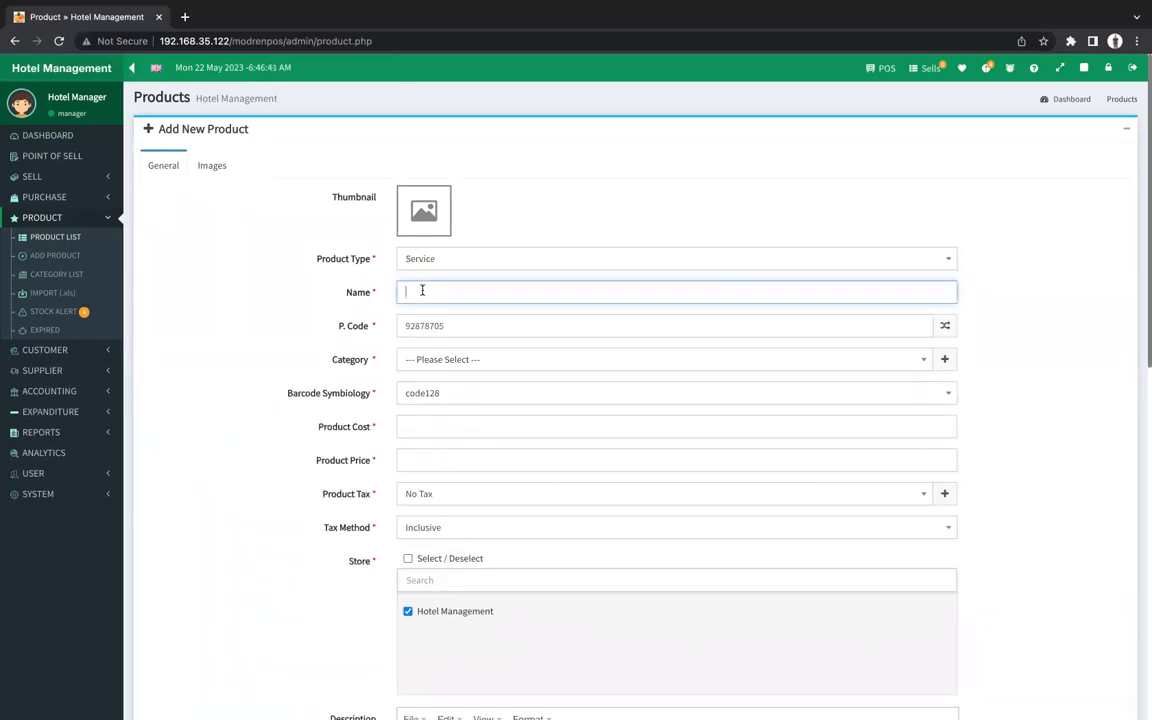
{"action": "type", "text": "Room 04"}
Put Room 04 in Room Services with product cost 0 and price 450.
{"action": "left_click", "coordinate": [476, 360]}
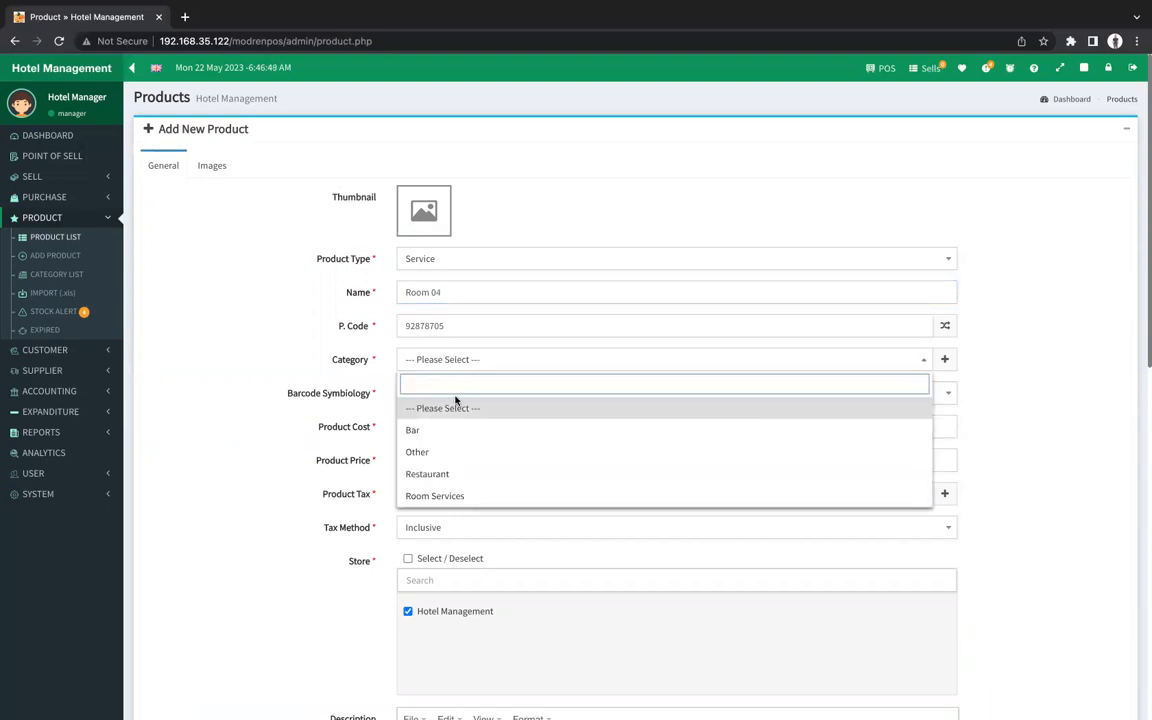
{"action": "left_click", "coordinate": [427, 497]}
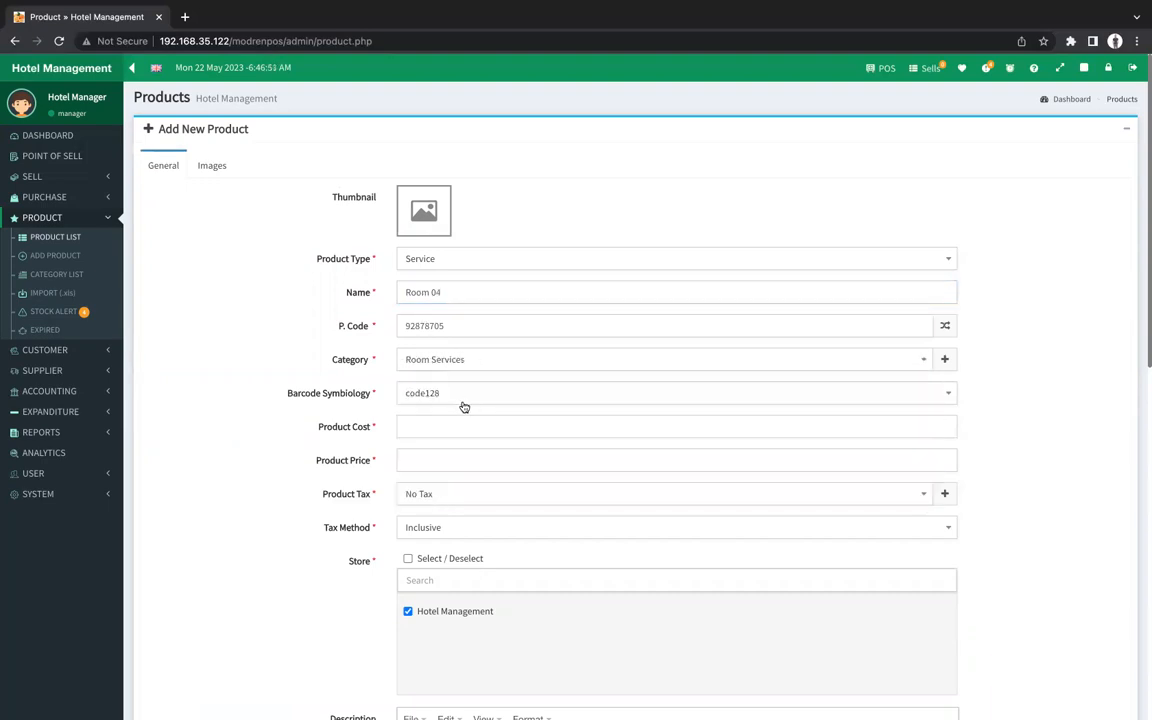
{"action": "left_click", "coordinate": [453, 422]}
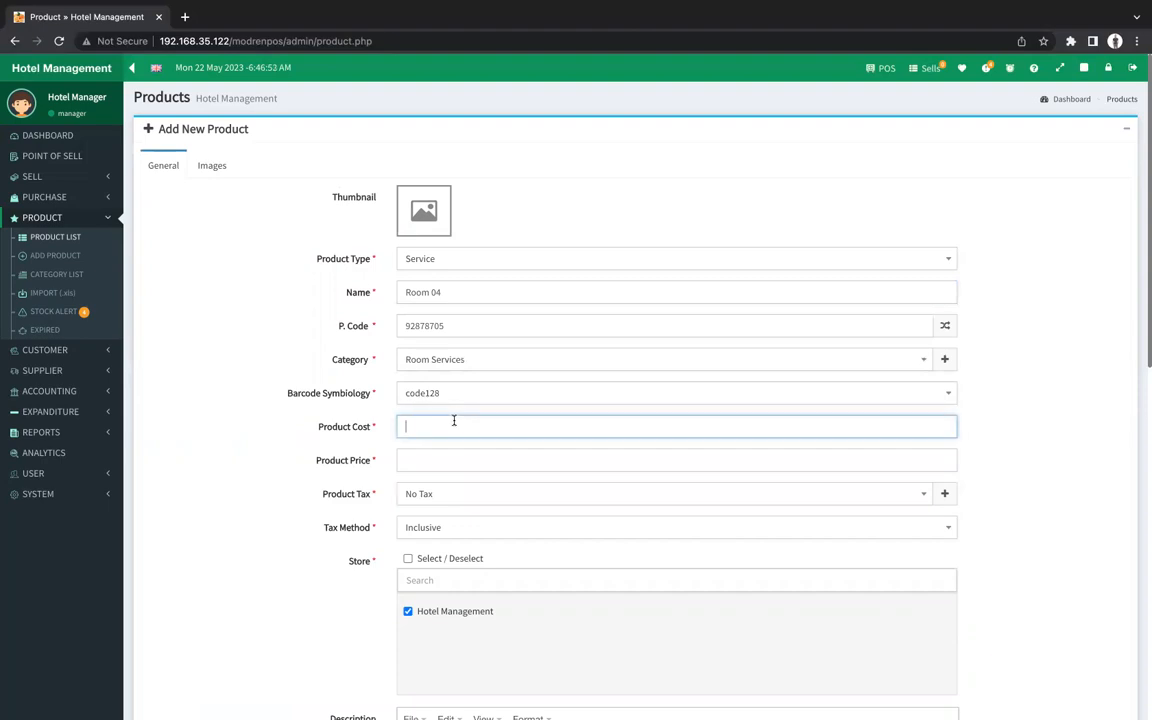
{"action": "type", "text": "0"}
{"action": "left_click", "coordinate": [437, 459]}
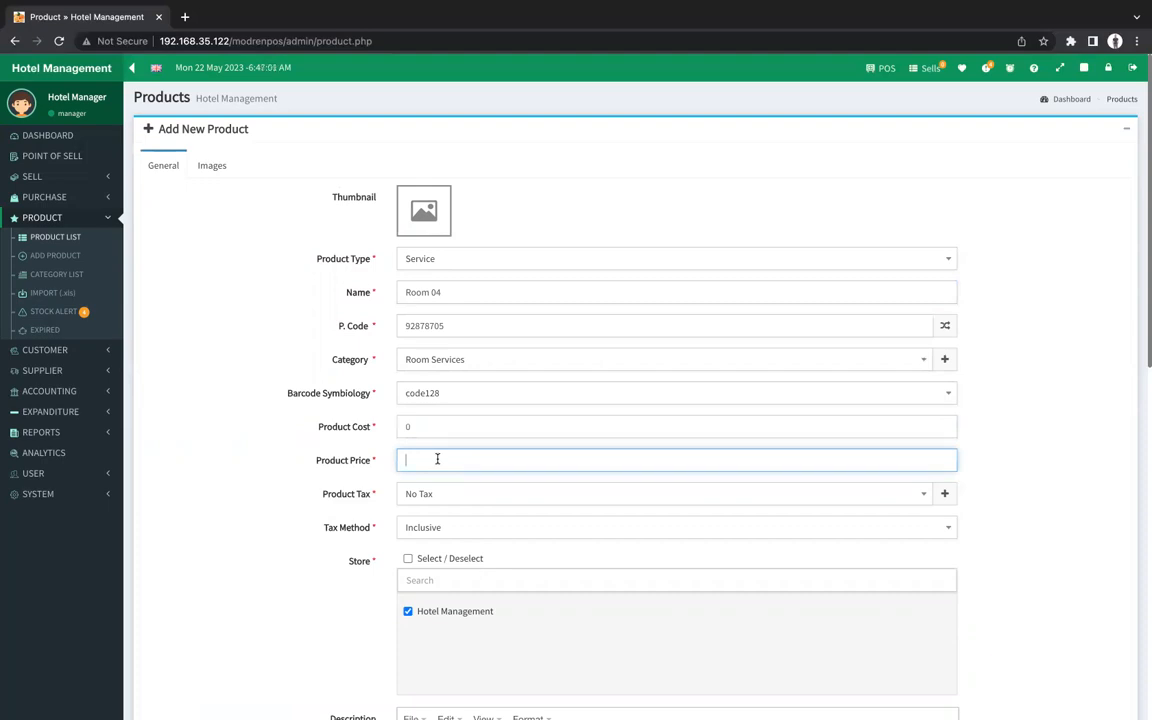
{"action": "type", "text": "450"}
{"action": "scroll", "coordinate": [458, 566], "scroll_direction": "down", "scroll_amount": 3}
{"action": "scroll", "coordinate": [457, 566], "scroll_direction": "down", "scroll_amount": 2}
Enter the description 'Double bed room with masrterdkfgdjhgf' for Room 04.
{"action": "left_click", "coordinate": [447, 558]}
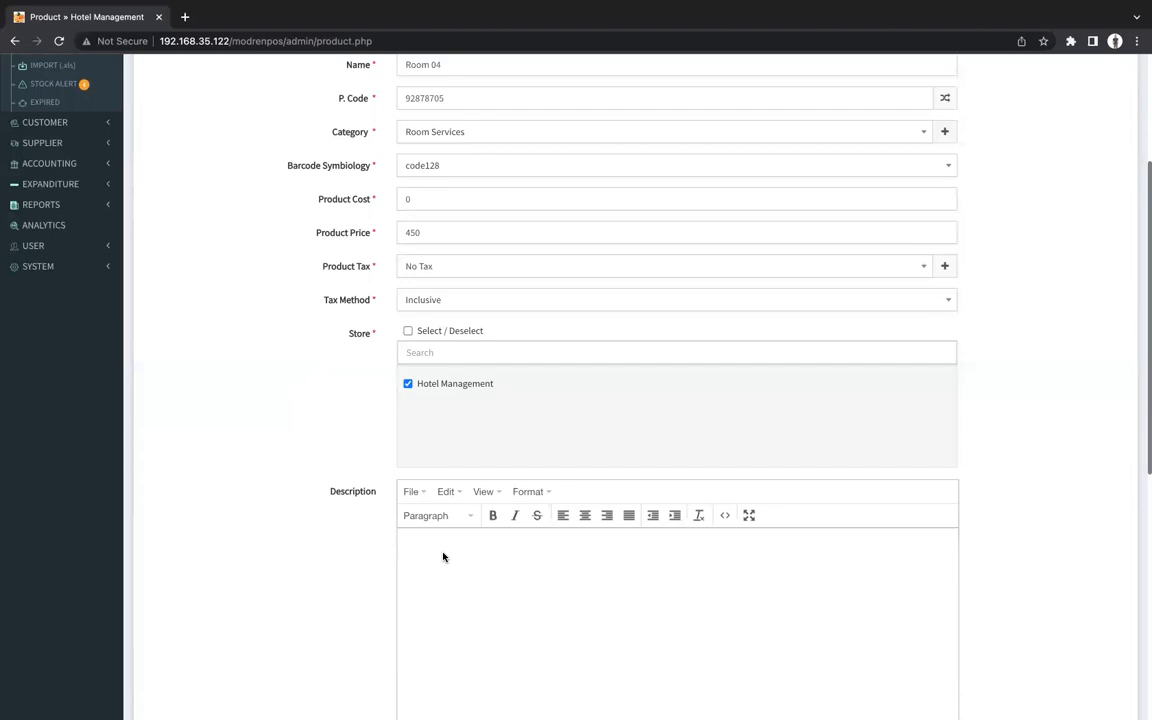
{"action": "type", "text": "Double bed room with masrterdkfgdjhgf"}
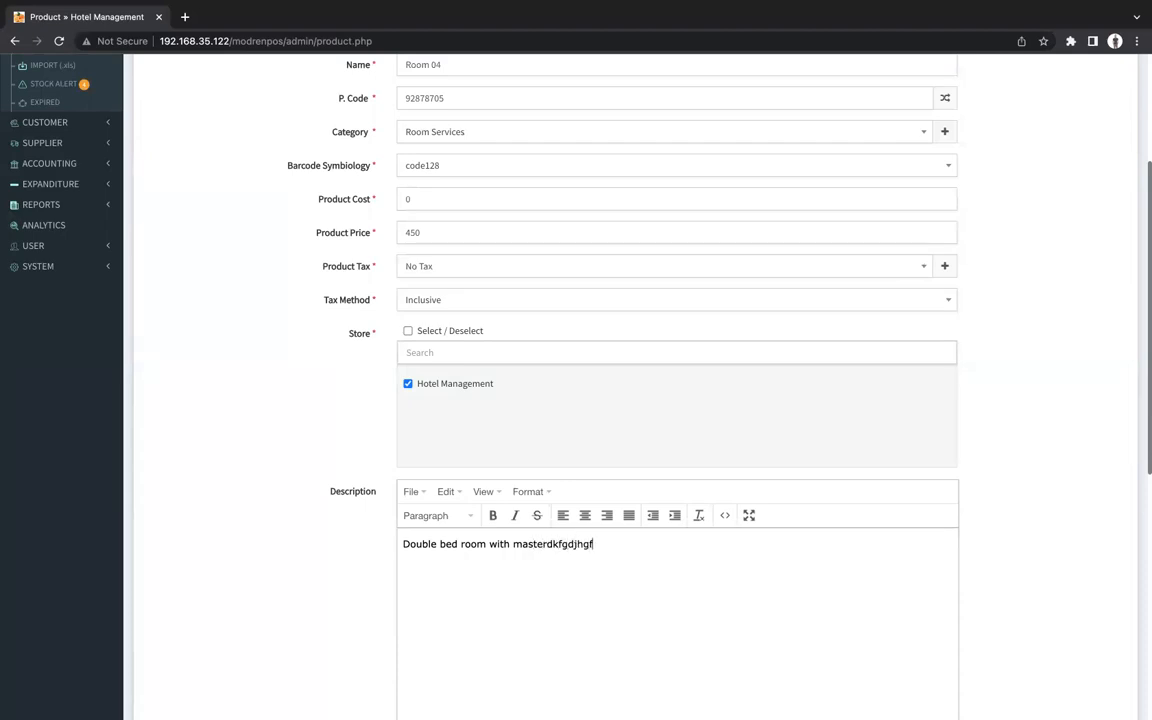
Keep the status Active and save Room 04.
{"action": "scroll", "coordinate": [503, 629], "scroll_direction": "down", "scroll_amount": 3}
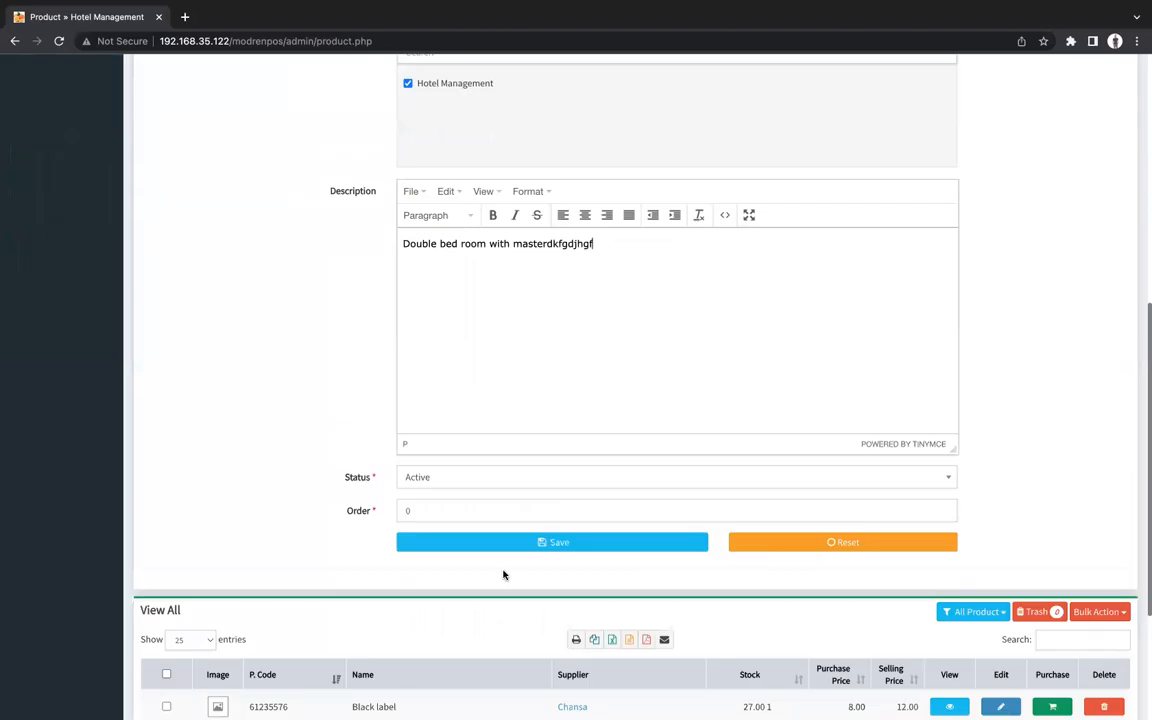
{"action": "left_click", "coordinate": [418, 478]}
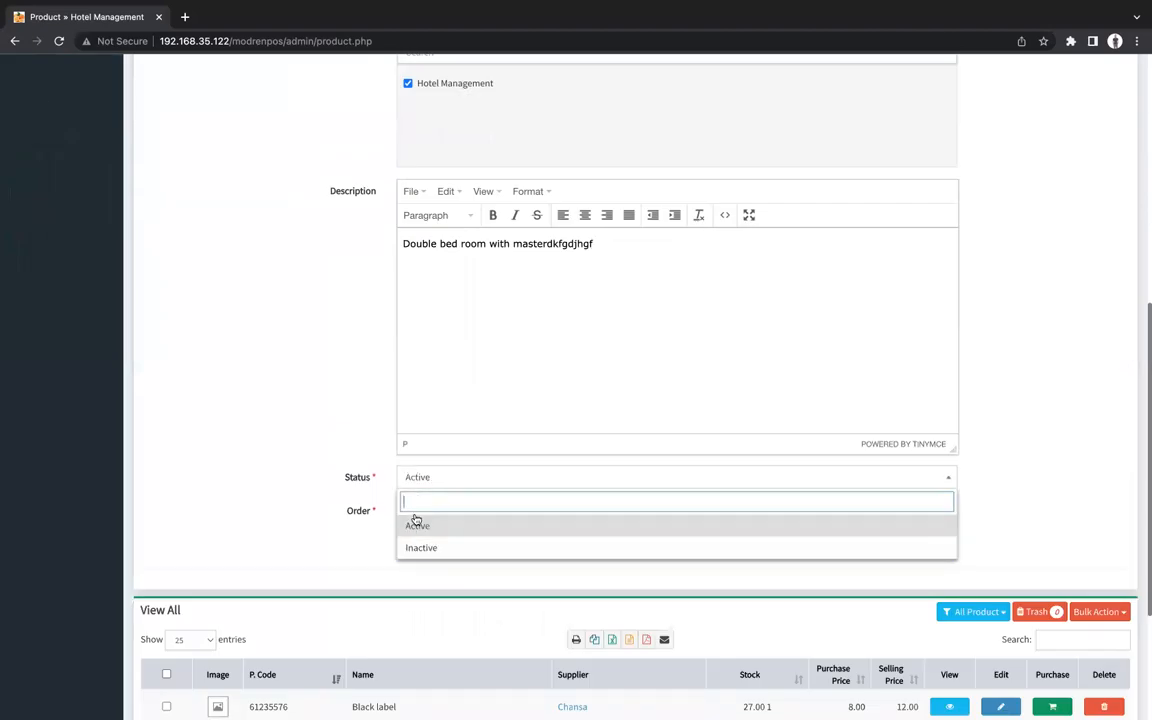
{"action": "left_click", "coordinate": [425, 480]}
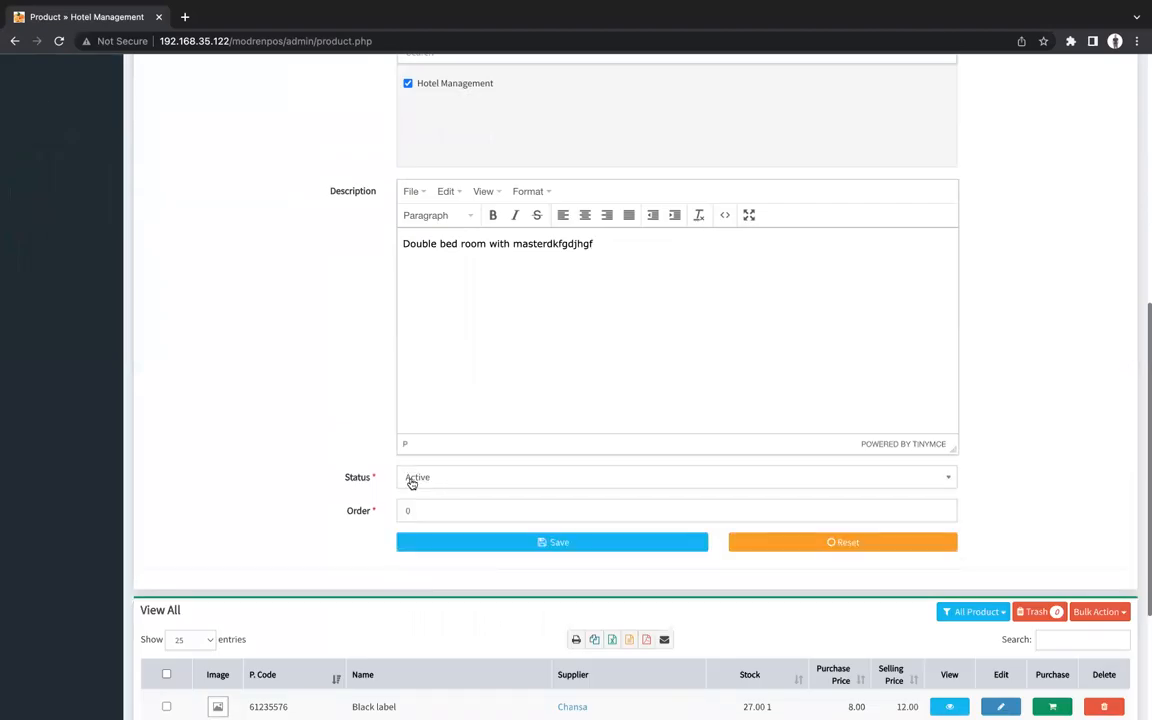
{"action": "left_click", "coordinate": [412, 480]}
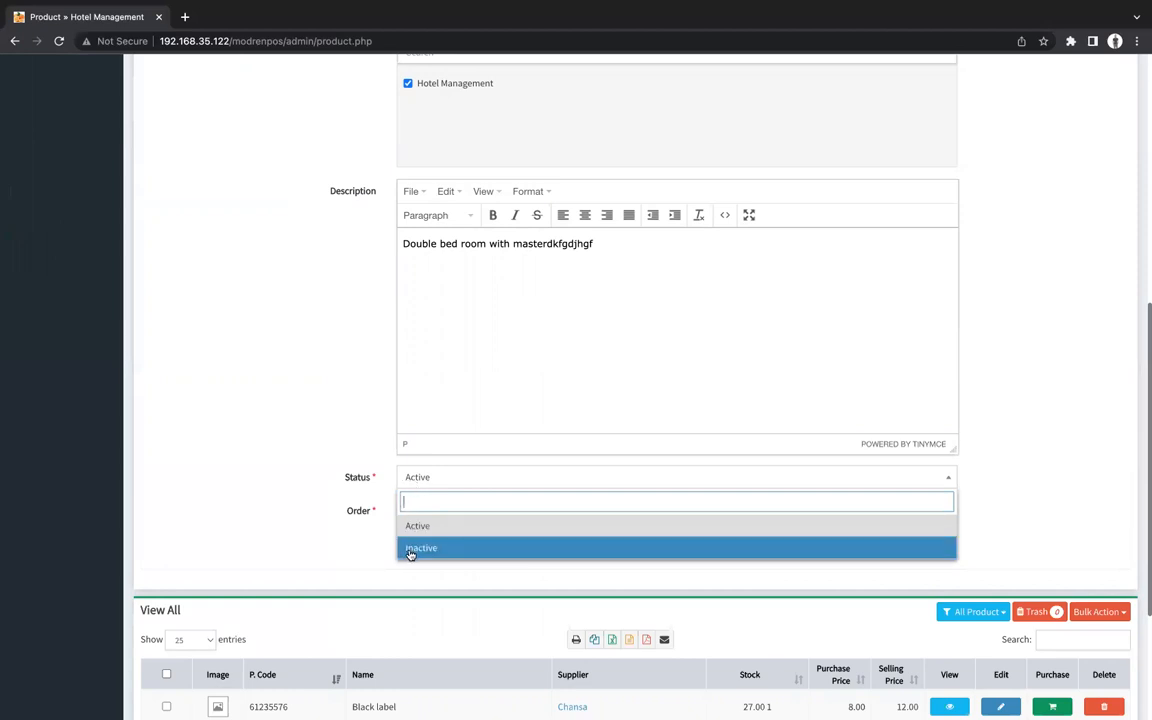
{"action": "left_click", "coordinate": [448, 527]}
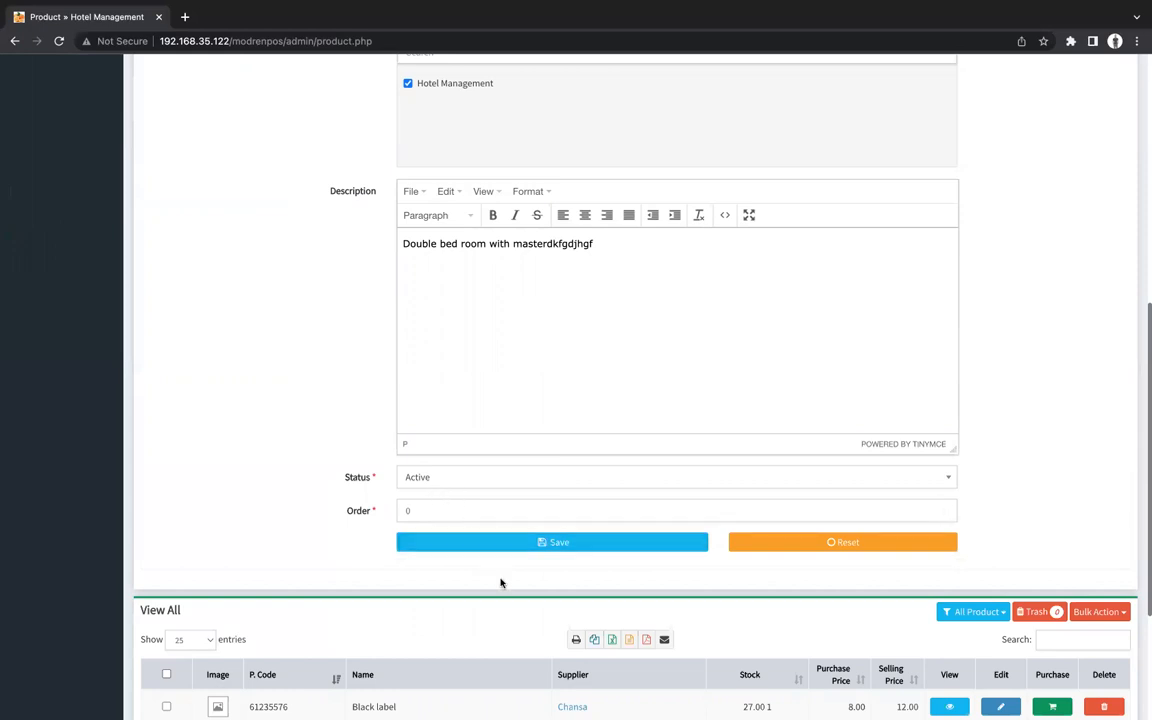
{"action": "left_click", "coordinate": [542, 544]}
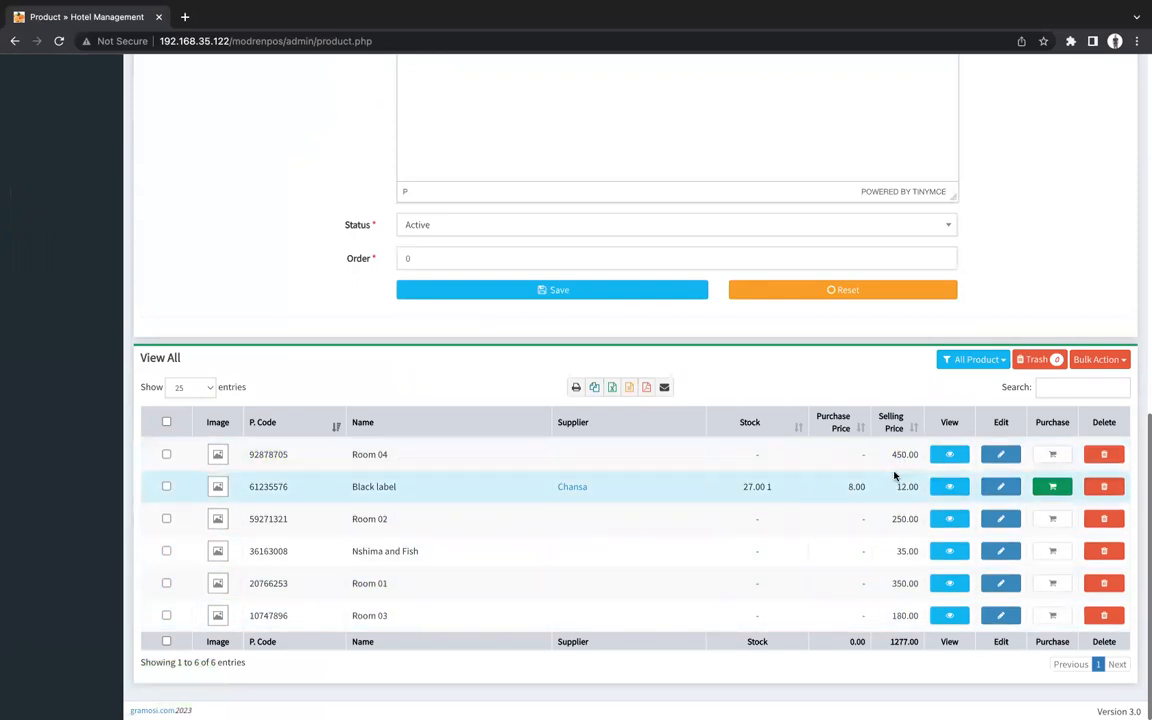
Reopen the Add New Product form and set its Product Type to Standard.
{"action": "scroll", "coordinate": [708, 404], "scroll_direction": "up", "scroll_amount": 10}
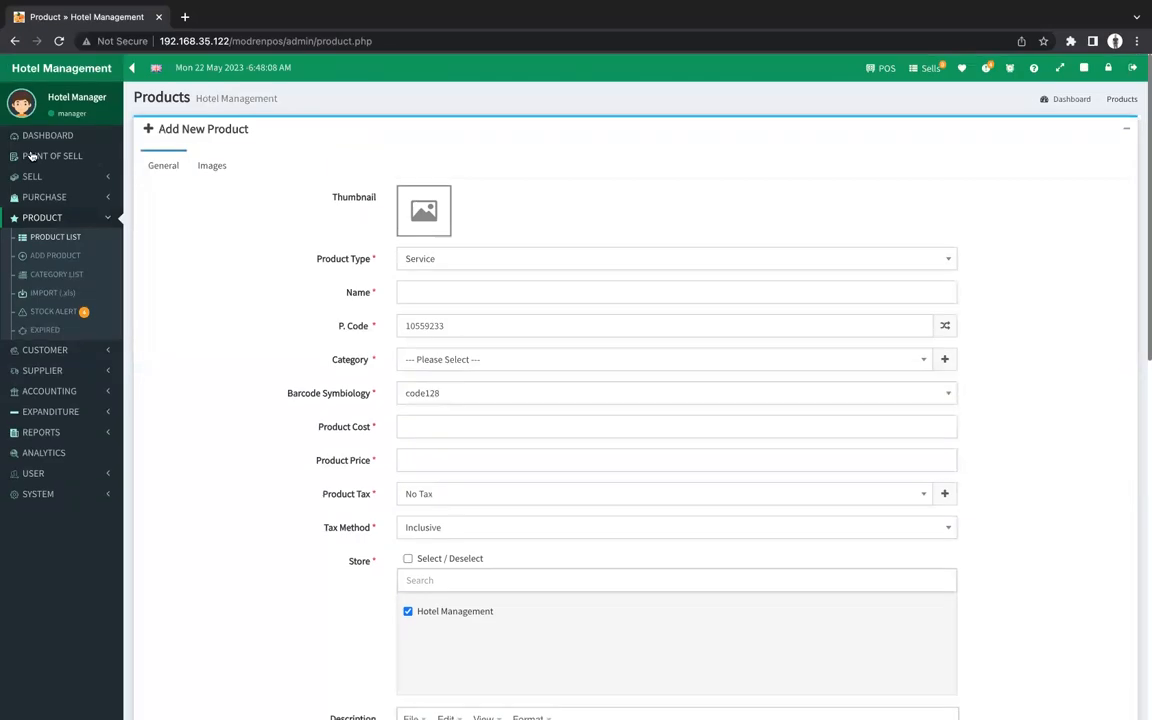
{"action": "left_click", "coordinate": [185, 129]}
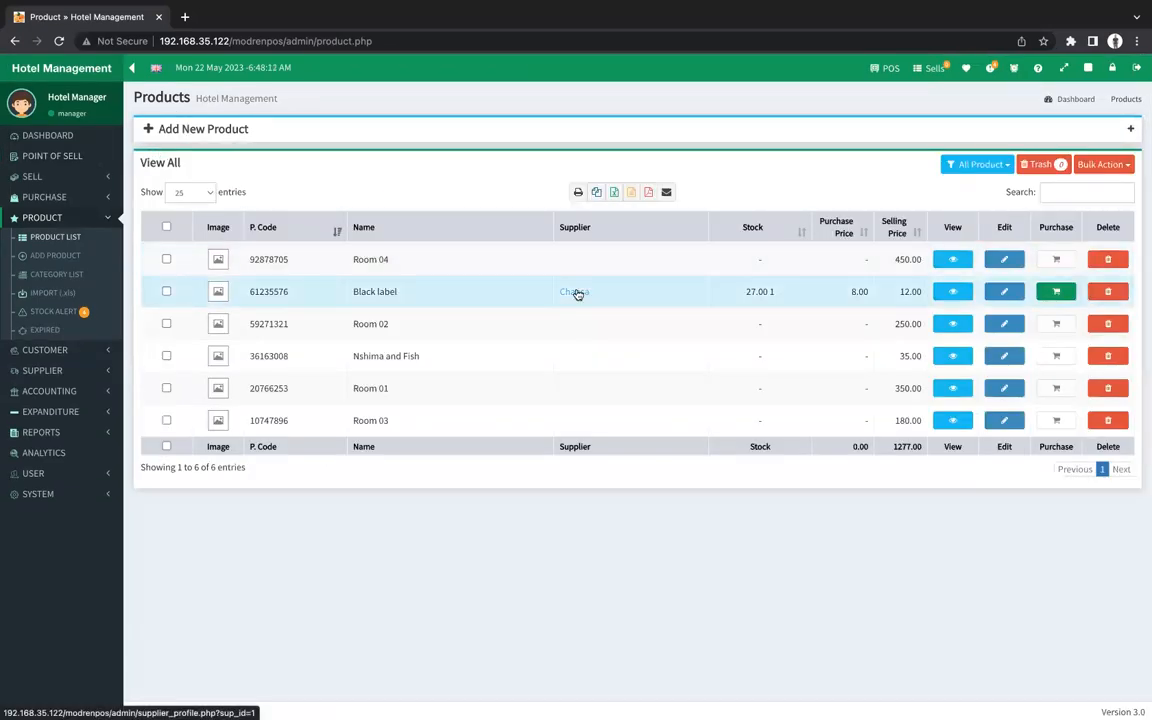
{"action": "left_click", "coordinate": [222, 128]}
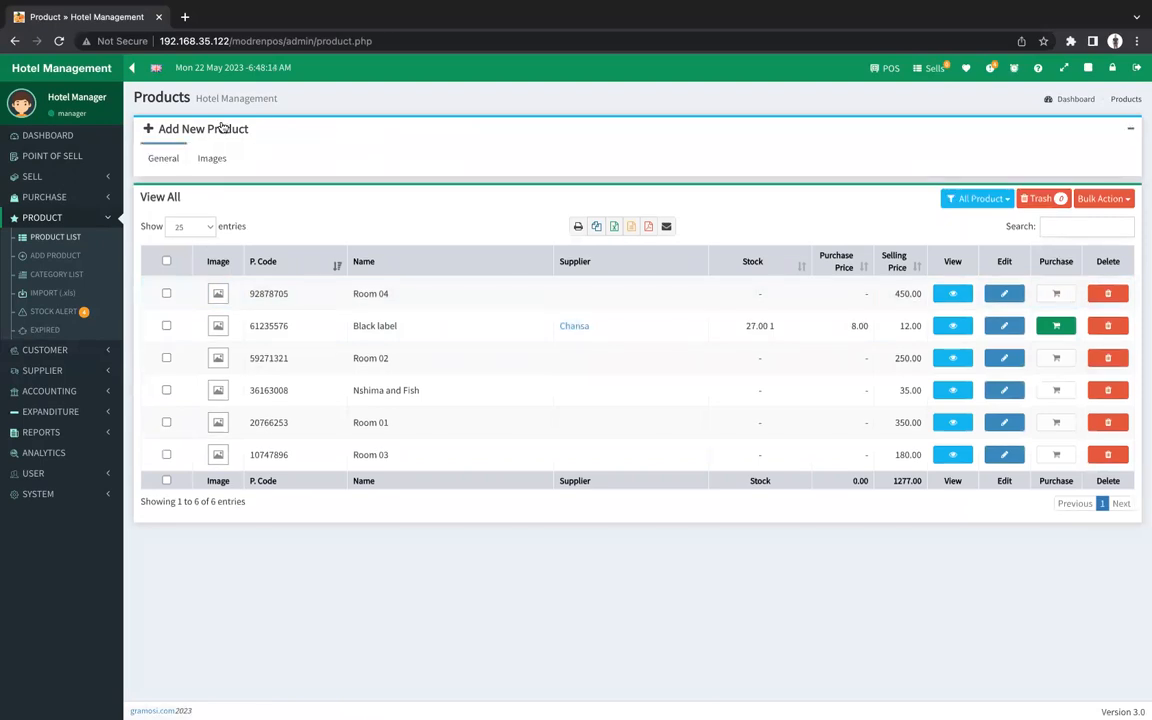
{"action": "left_click", "coordinate": [484, 262]}
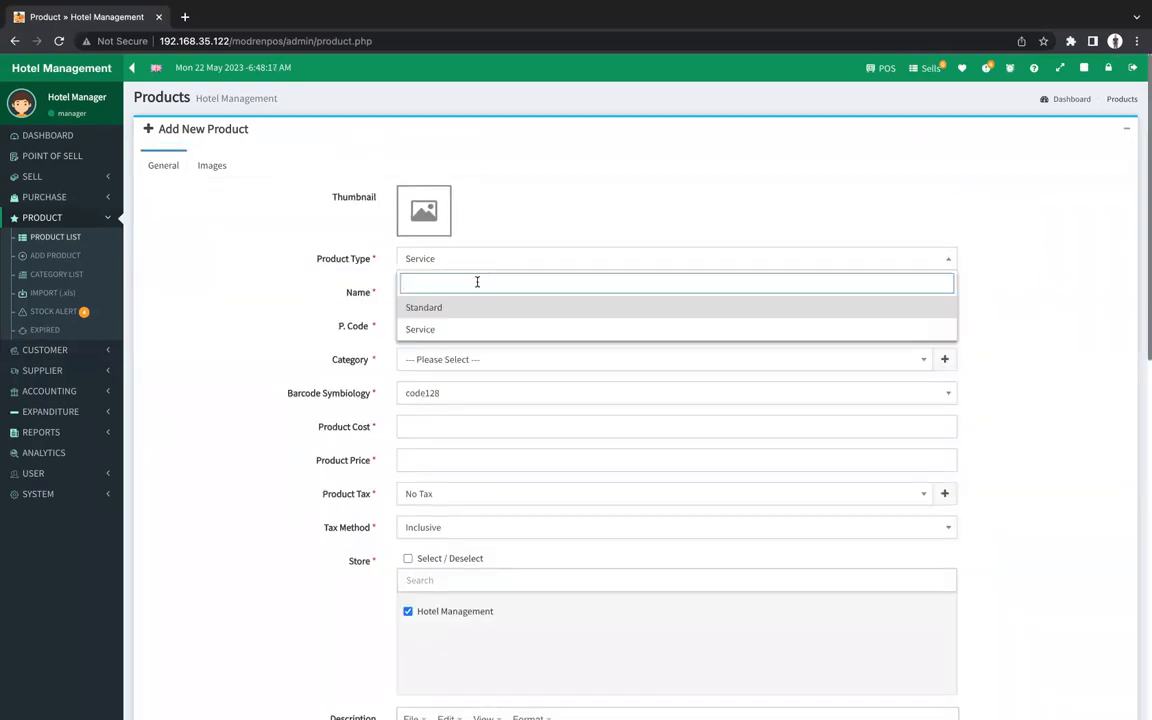
{"action": "left_click", "coordinate": [435, 309]}
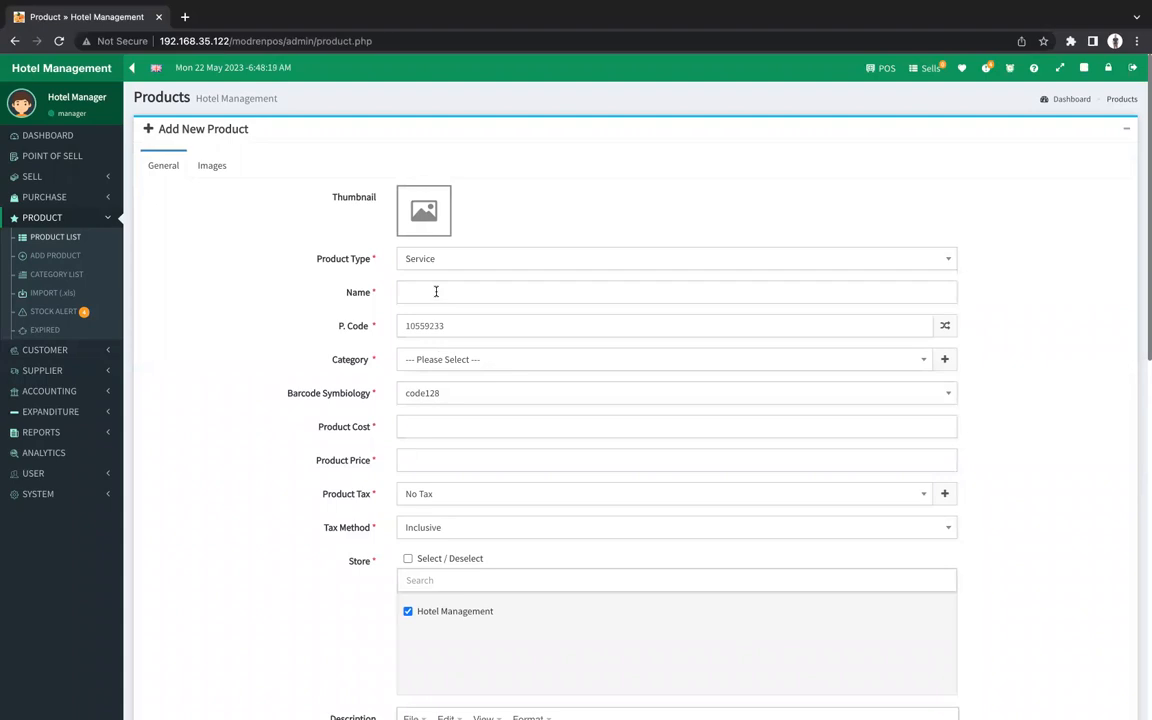
{"action": "left_click", "coordinate": [450, 261]}
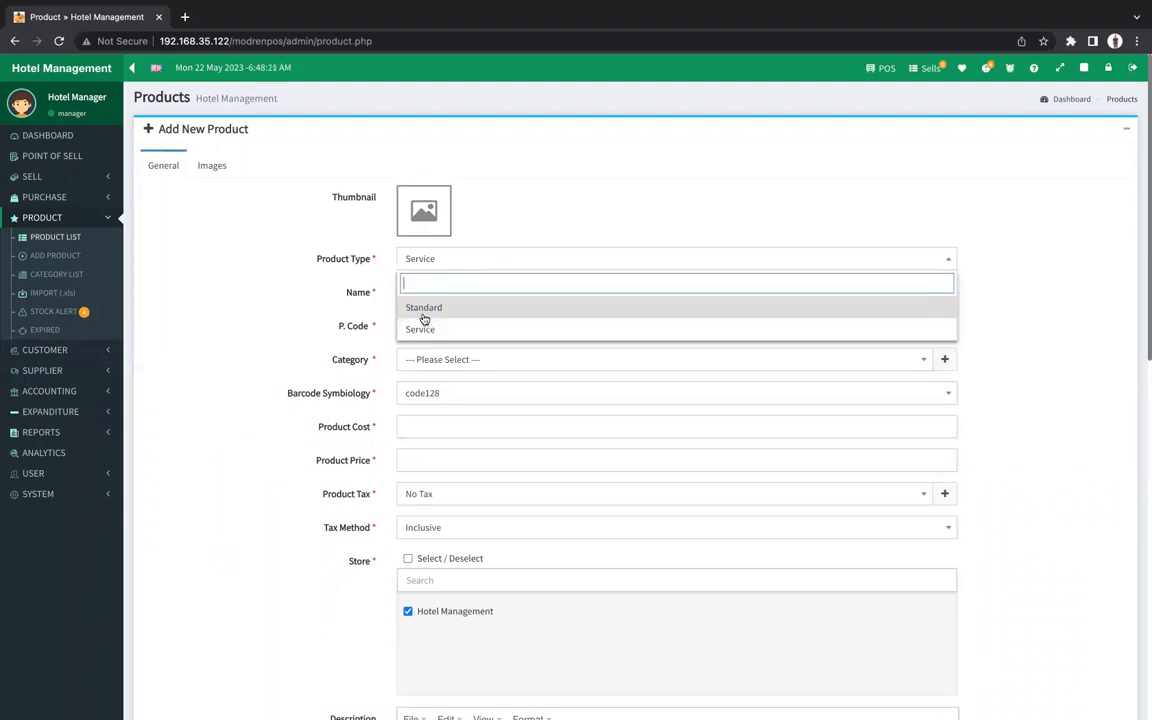
{"action": "left_click", "coordinate": [424, 317]}
{"action": "left_click", "coordinate": [530, 265]}
{"action": "left_click", "coordinate": [477, 328]}
{"action": "left_click", "coordinate": [481, 259]}
{"action": "left_click", "coordinate": [463, 304]}
{"action": "left_click", "coordinate": [480, 292]}
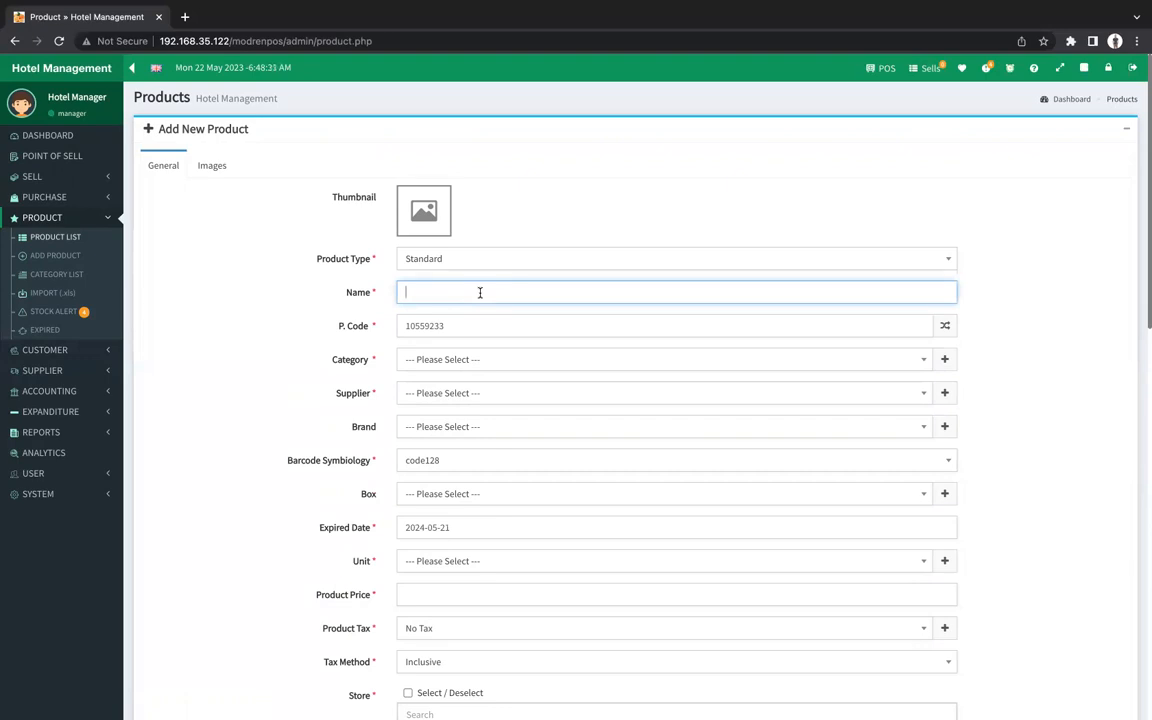
Name the product M with product code Mineral Water.
{"action": "type", "text": "M"}
{"action": "key", "text": "Tab"}
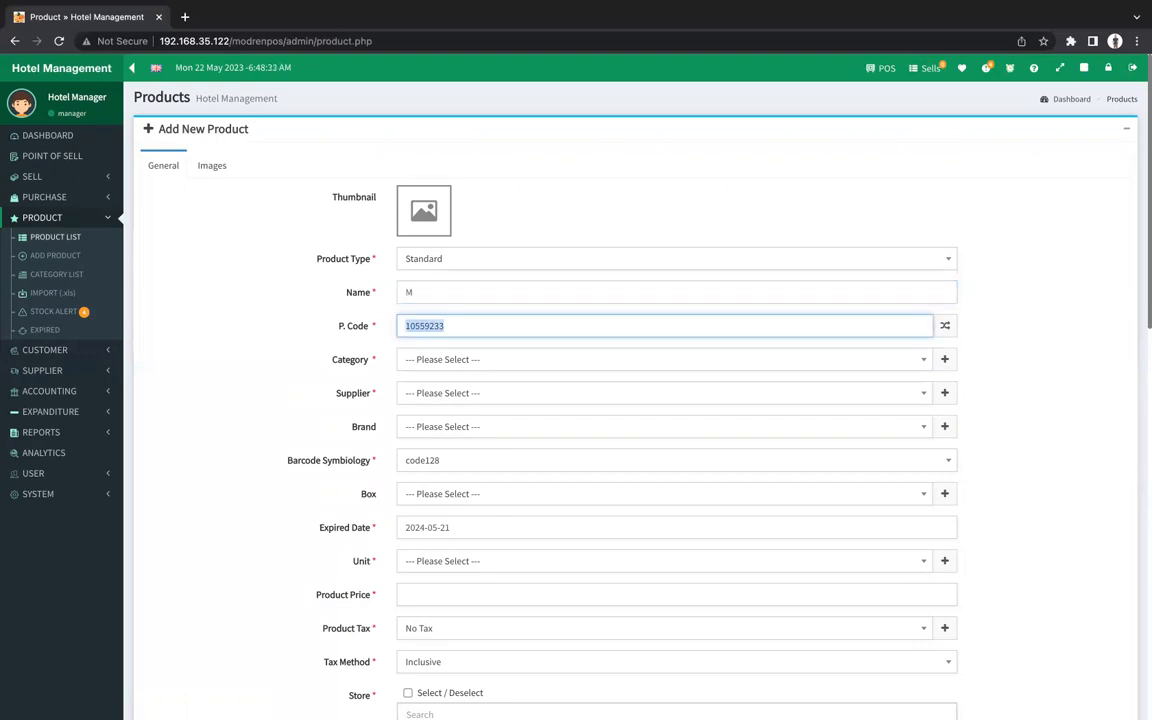
{"action": "type", "text": "iner"}
{"action": "key", "text": "BackSpace"}
{"action": "key", "text": "BackSpace"}
{"action": "key", "text": "BackSpace"}
{"action": "key", "text": "BackSpace"}
{"action": "type", "text": "Mineral Water"}
Choose category Restaurant, a supplier, No brand, Common Box and unit 1.
{"action": "left_click", "coordinate": [580, 360]}
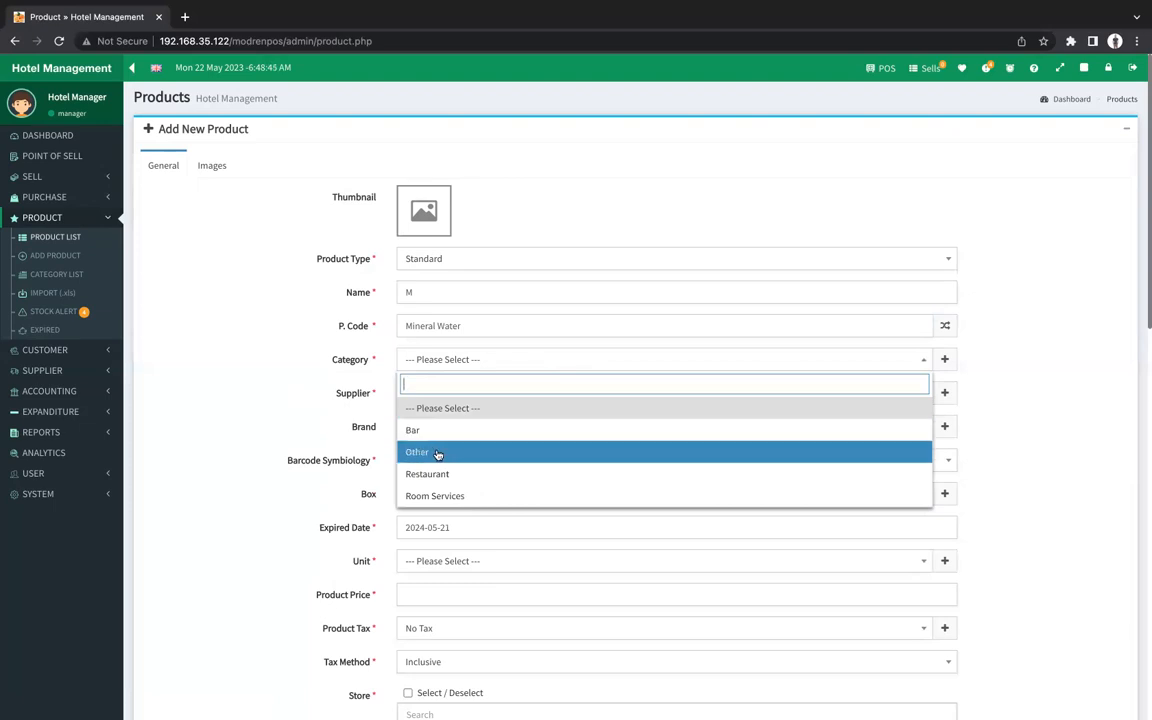
{"action": "left_click", "coordinate": [420, 476]}
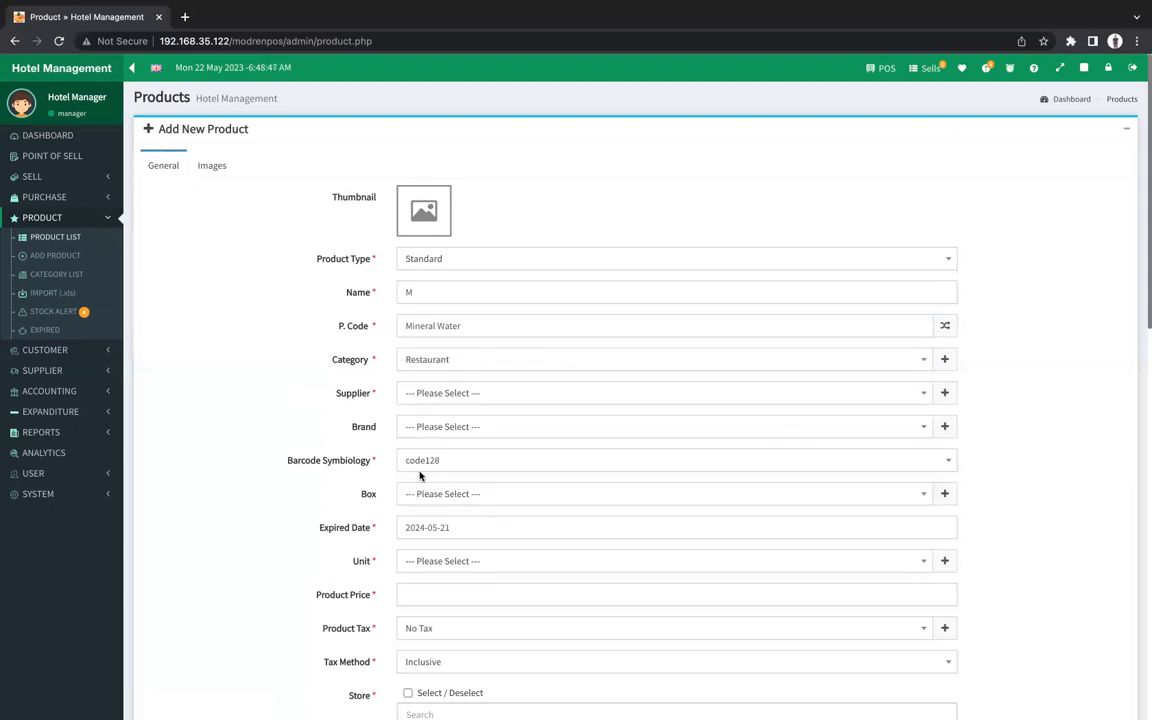
{"action": "left_click", "coordinate": [425, 395]}
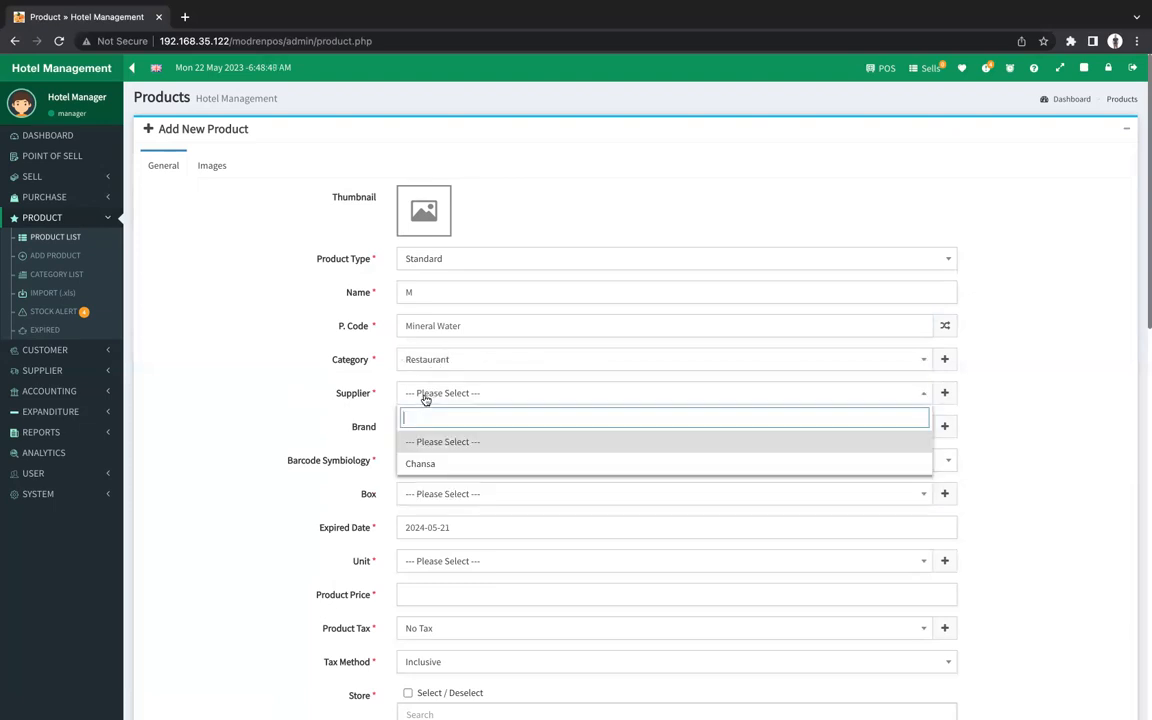
{"action": "left_click", "coordinate": [427, 463]}
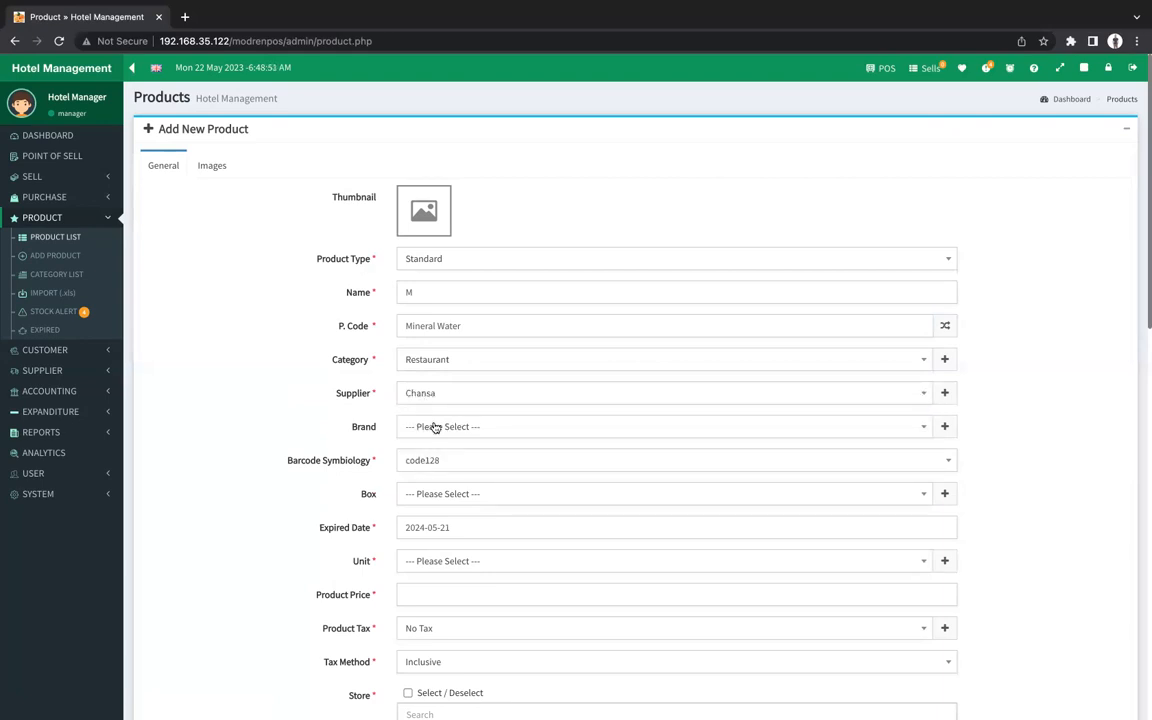
{"action": "left_click", "coordinate": [436, 428]}
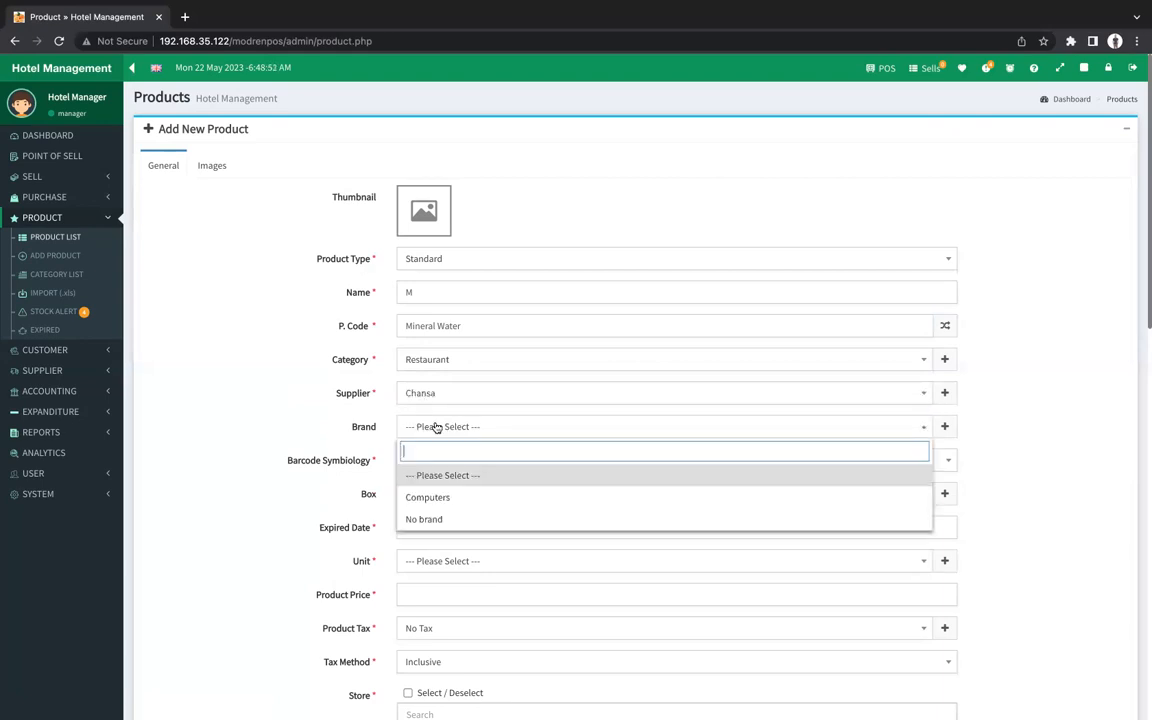
{"action": "left_click", "coordinate": [424, 519]}
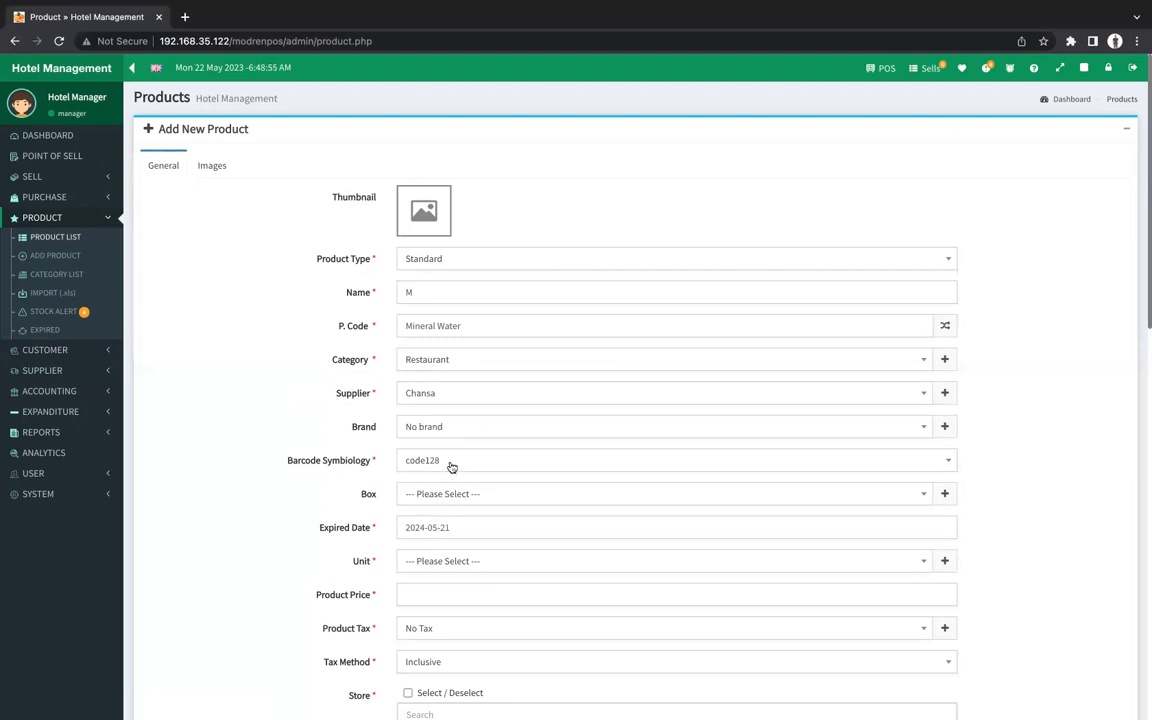
{"action": "left_click", "coordinate": [462, 491]}
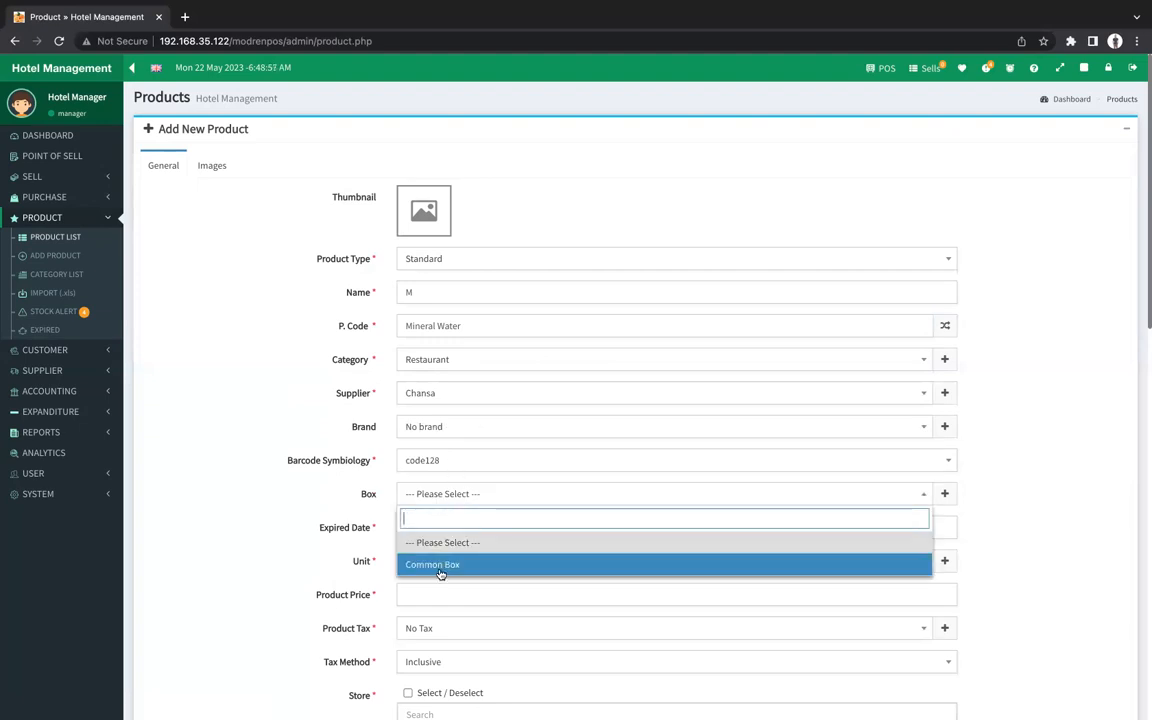
{"action": "left_click", "coordinate": [440, 574]}
{"action": "left_click", "coordinate": [481, 527]}
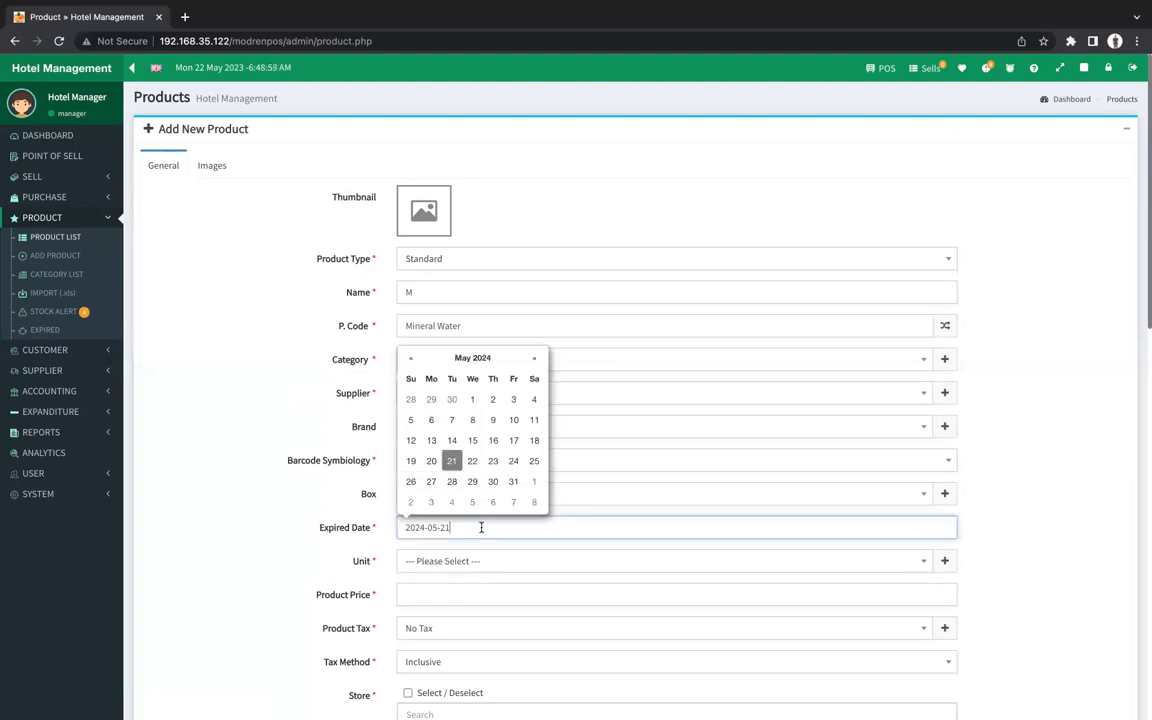
{"action": "left_click", "coordinate": [783, 500]}
{"action": "left_click", "coordinate": [752, 499]}
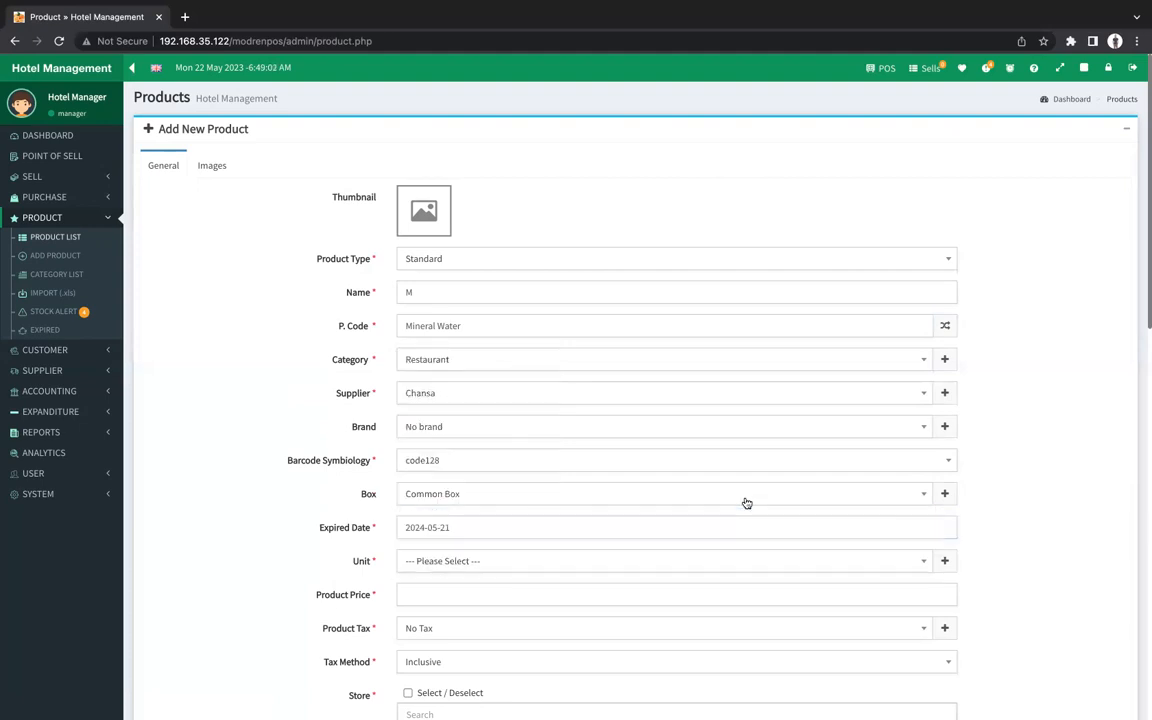
{"action": "left_click", "coordinate": [492, 567]}
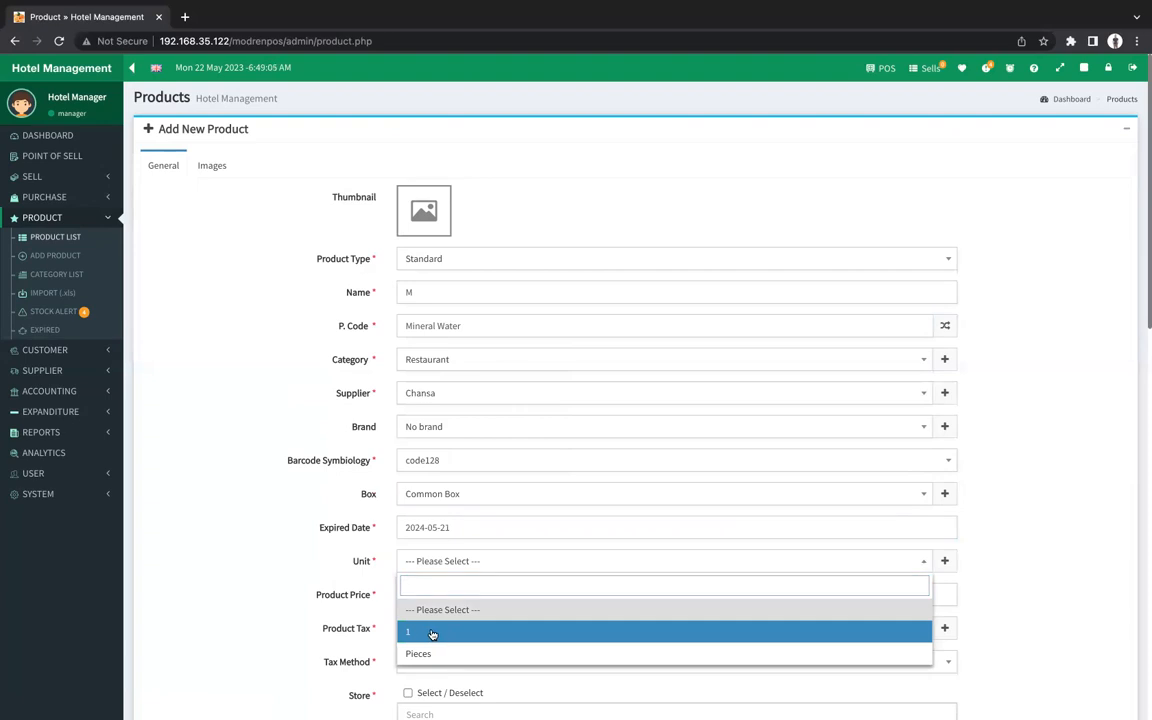
{"action": "left_click", "coordinate": [432, 632]}
Set the product price to 10.
{"action": "left_click", "coordinate": [463, 598]}
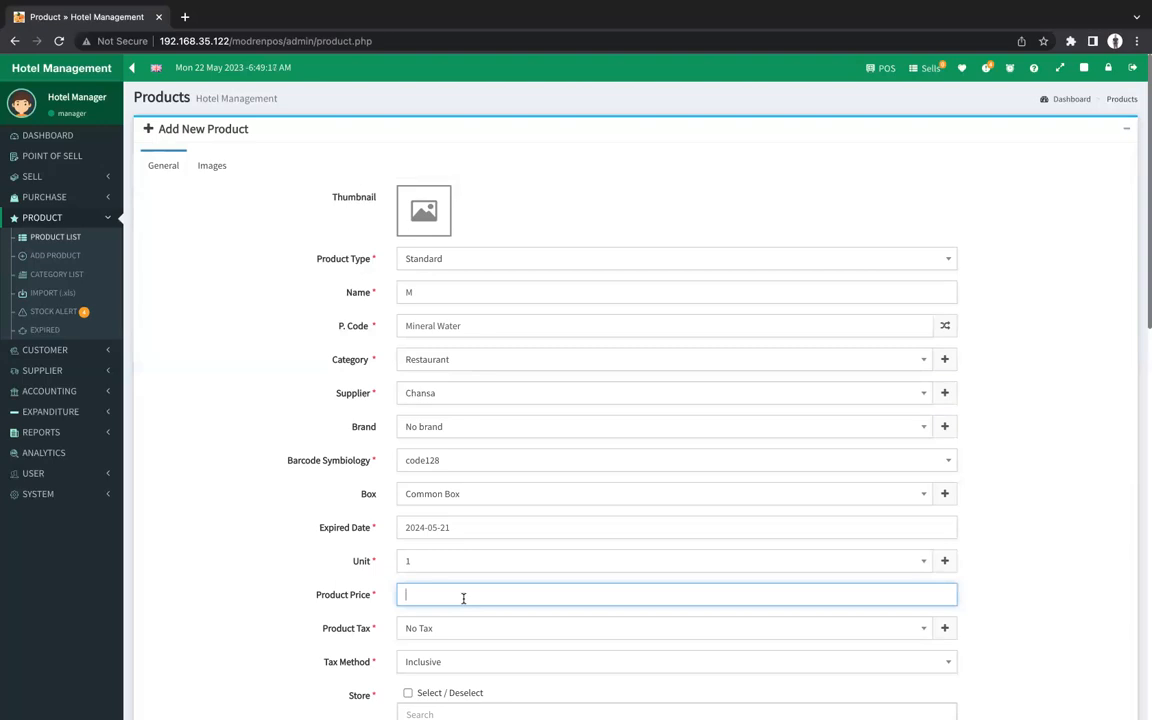
{"action": "type", "text": "7"}
{"action": "key", "text": "BackSpace"}
{"action": "type", "text": "6"}
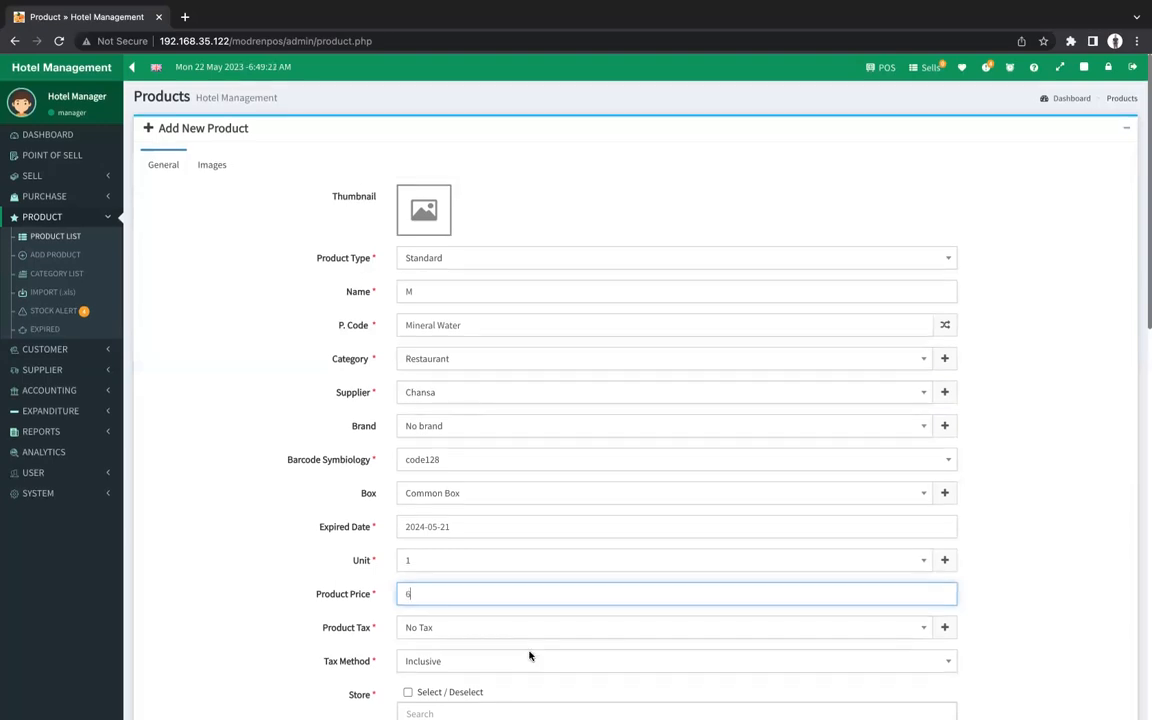
{"action": "scroll", "coordinate": [530, 656], "scroll_direction": "down", "scroll_amount": 7}
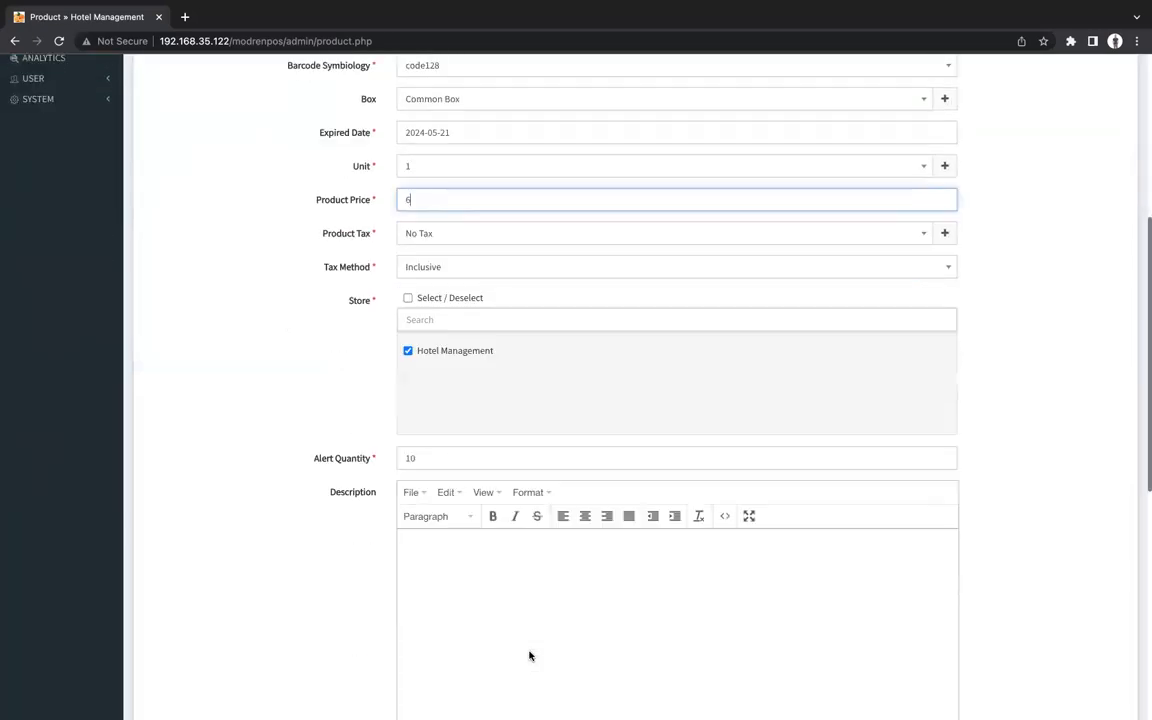
{"action": "scroll", "coordinate": [530, 656], "scroll_direction": "up", "scroll_amount": 6}
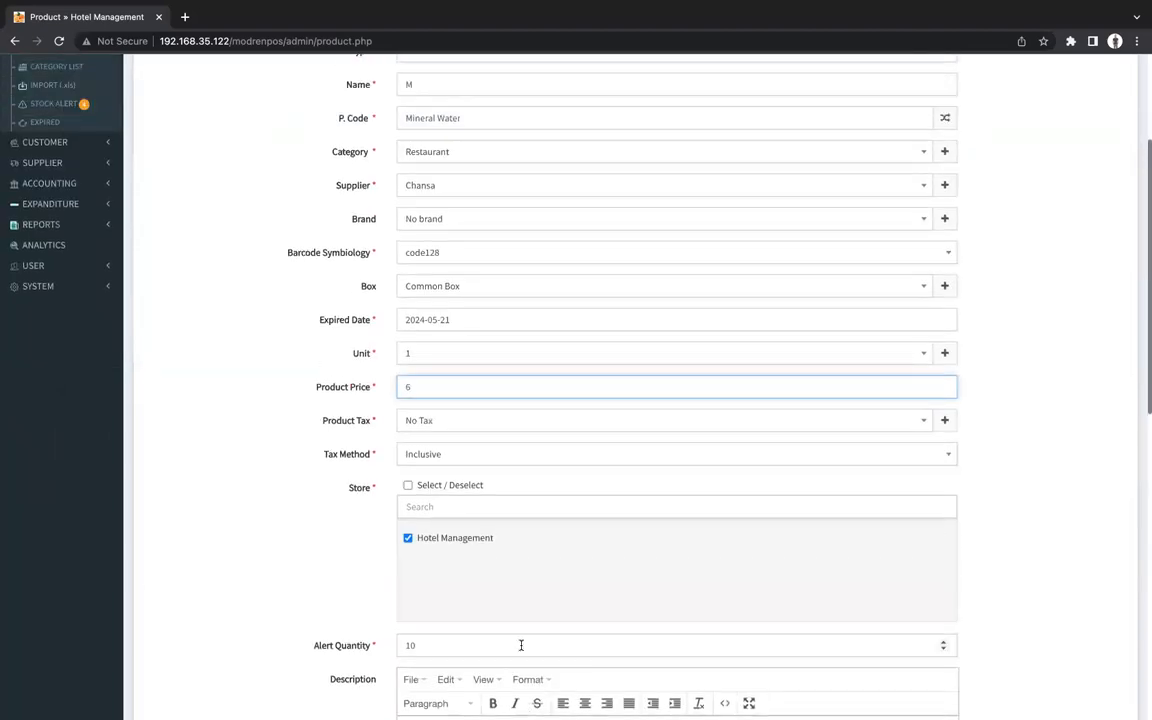
{"action": "key", "text": "BackSpace"}
{"action": "type", "text": "12"}
{"action": "key", "text": "BackSpace"}
{"action": "key", "text": "BackSpace"}
{"action": "type", "text": "10"}
Add the description 'Vatra mineral water'.
{"action": "scroll", "coordinate": [588, 478], "scroll_direction": "down", "scroll_amount": 1}
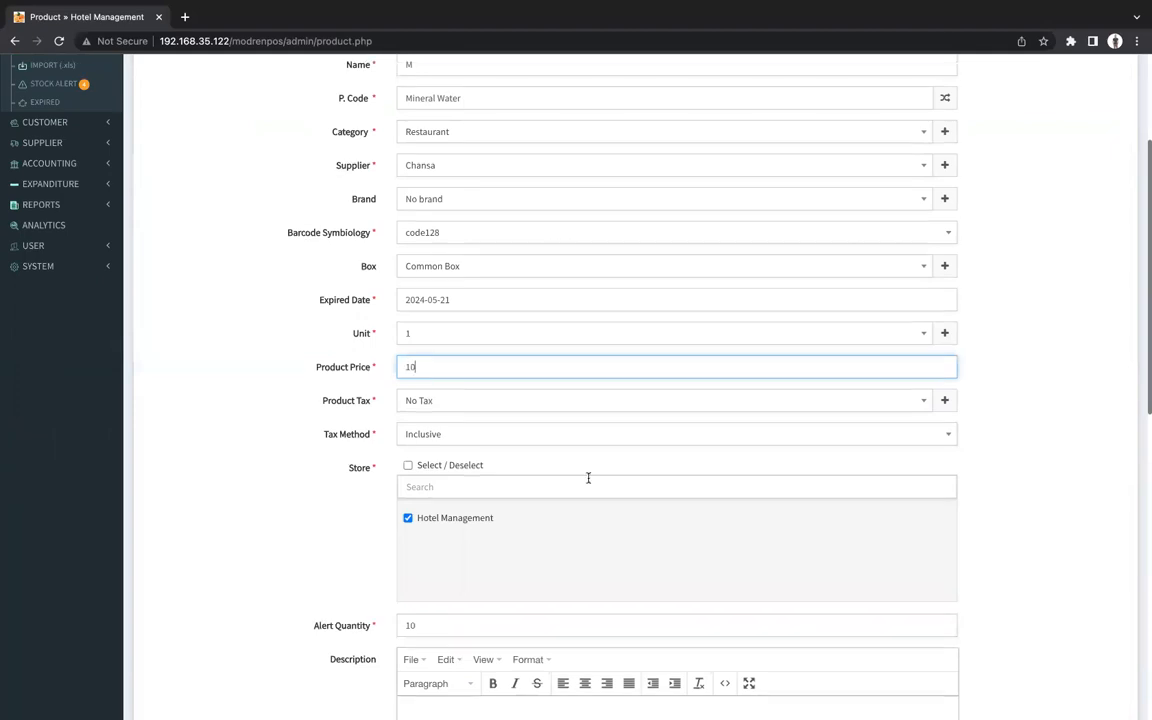
{"action": "scroll", "coordinate": [588, 478], "scroll_direction": "down", "scroll_amount": 3}
{"action": "left_click", "coordinate": [500, 421]}
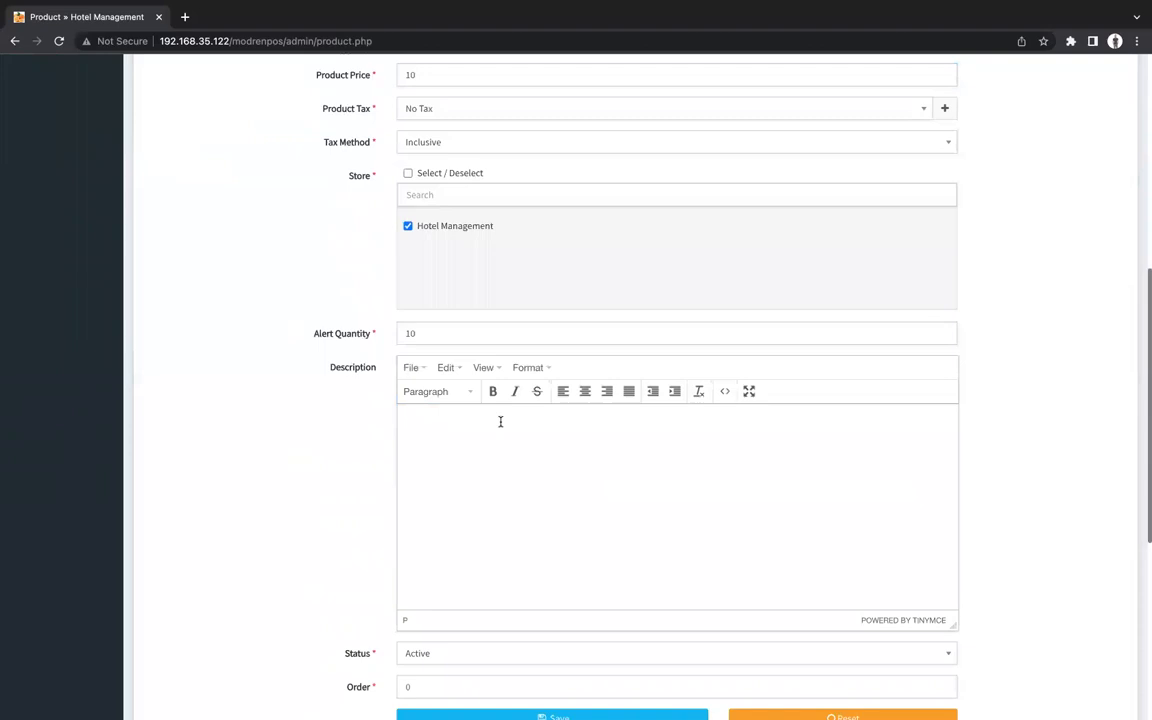
{"action": "type", "text": "Vatra mineral water"}
{"action": "scroll", "coordinate": [701, 539], "scroll_direction": "down", "scroll_amount": 3}
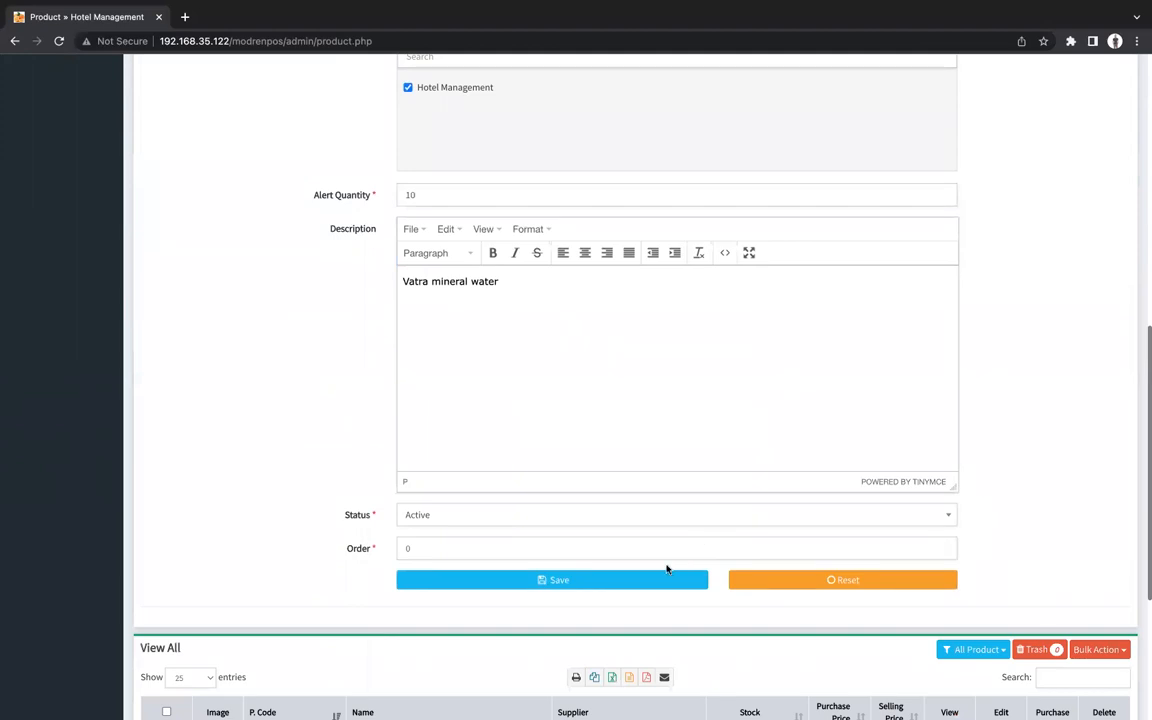
Save product M and check it is listed at 10.00 with zero stock.
{"action": "left_click", "coordinate": [629, 580]}
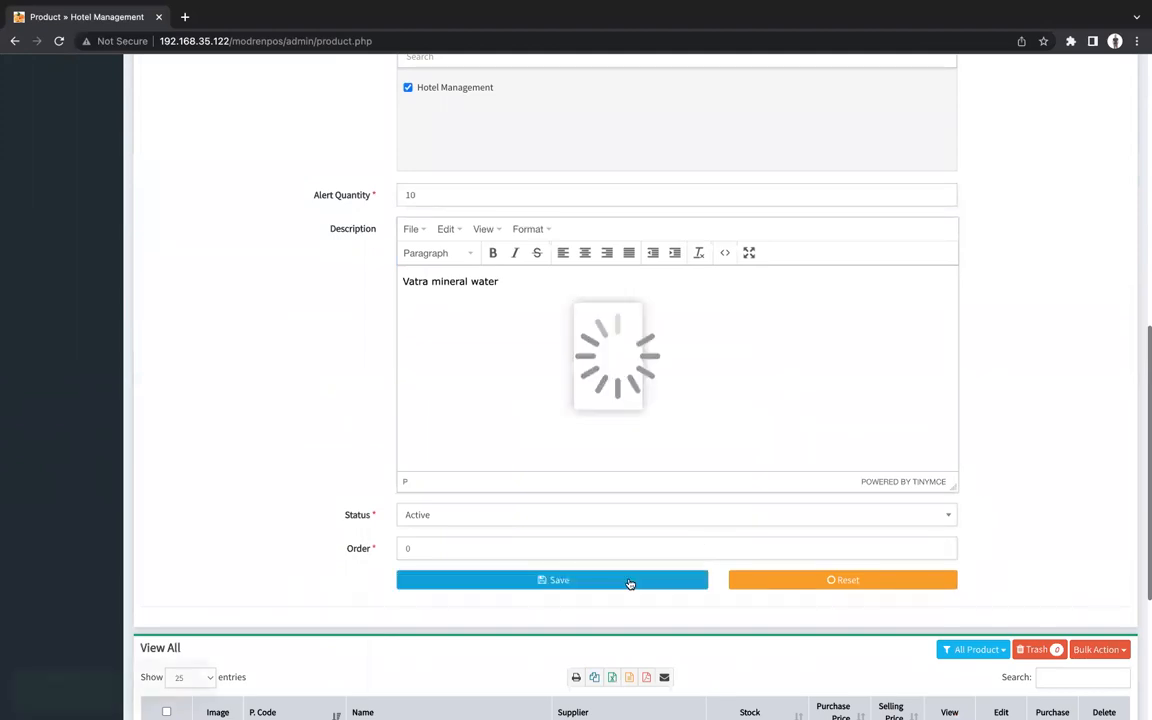
{"action": "scroll", "coordinate": [493, 463], "scroll_direction": "down", "scroll_amount": 7}
{"action": "scroll", "coordinate": [493, 463], "scroll_direction": "up", "scroll_amount": 7}
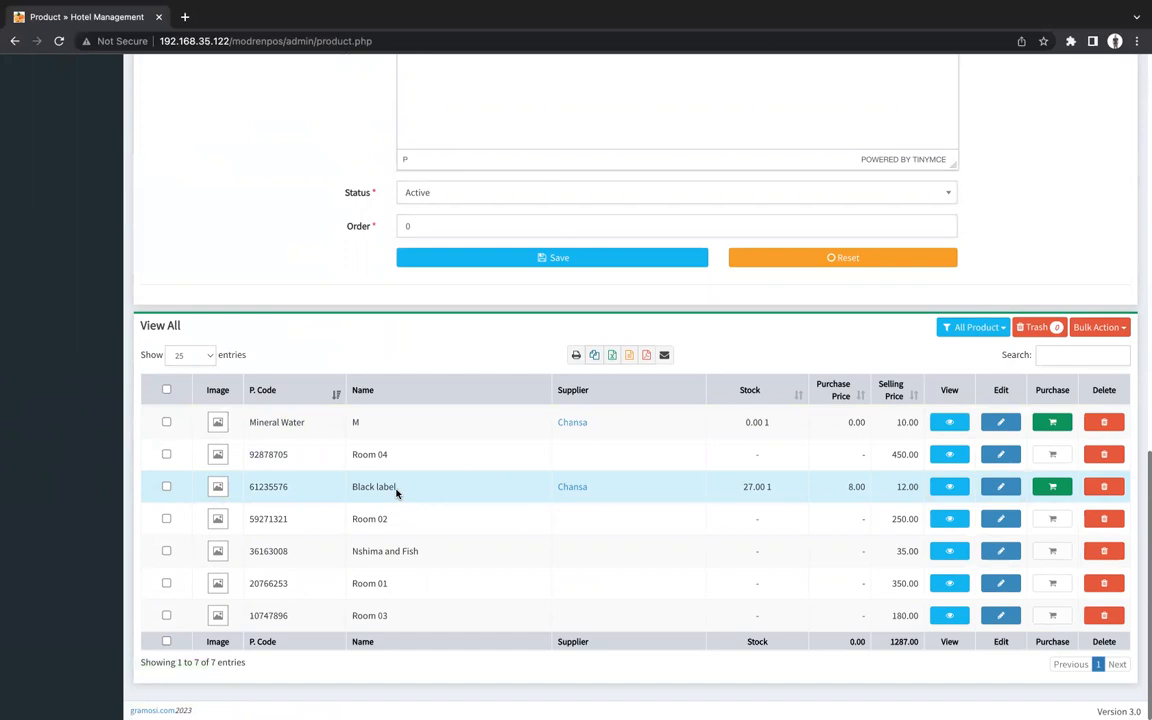
{"action": "scroll", "coordinate": [396, 492], "scroll_direction": "up", "scroll_amount": 10}
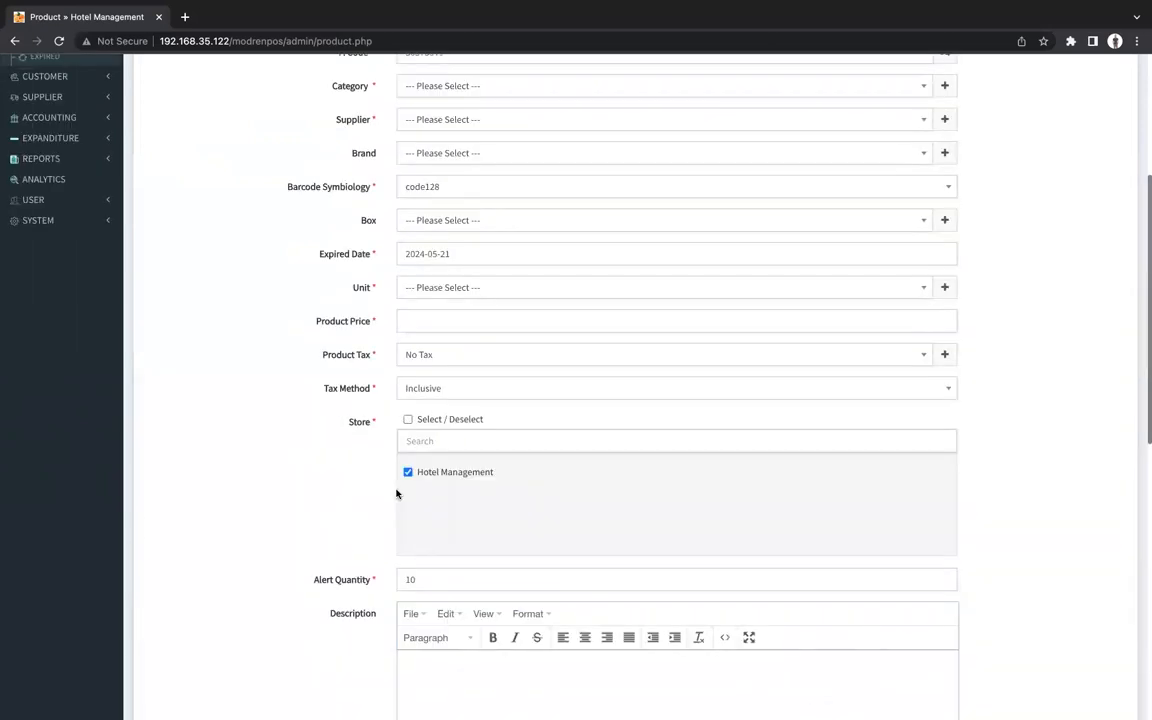
{"action": "scroll", "coordinate": [396, 492], "scroll_direction": "up", "scroll_amount": 4}
{"action": "scroll", "coordinate": [579, 470], "scroll_direction": "down", "scroll_amount": 12}
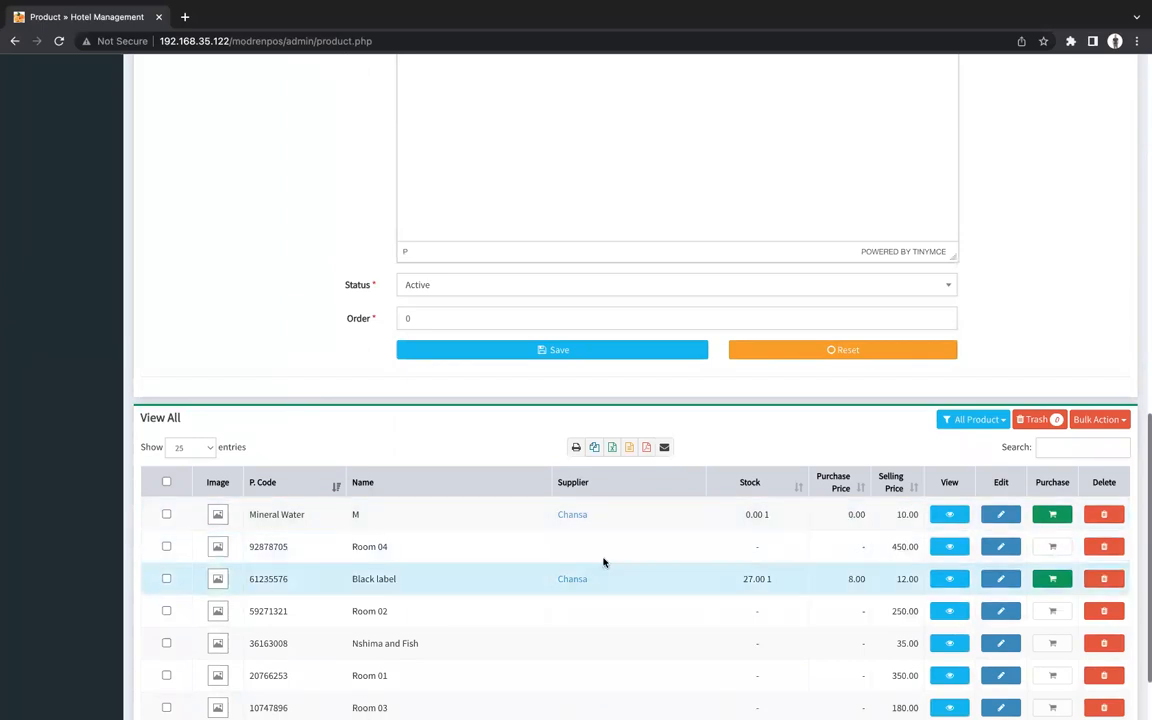
Edit product M, set its type to Standard and clear the Mineral Water code.
{"action": "left_click", "coordinate": [1003, 515]}
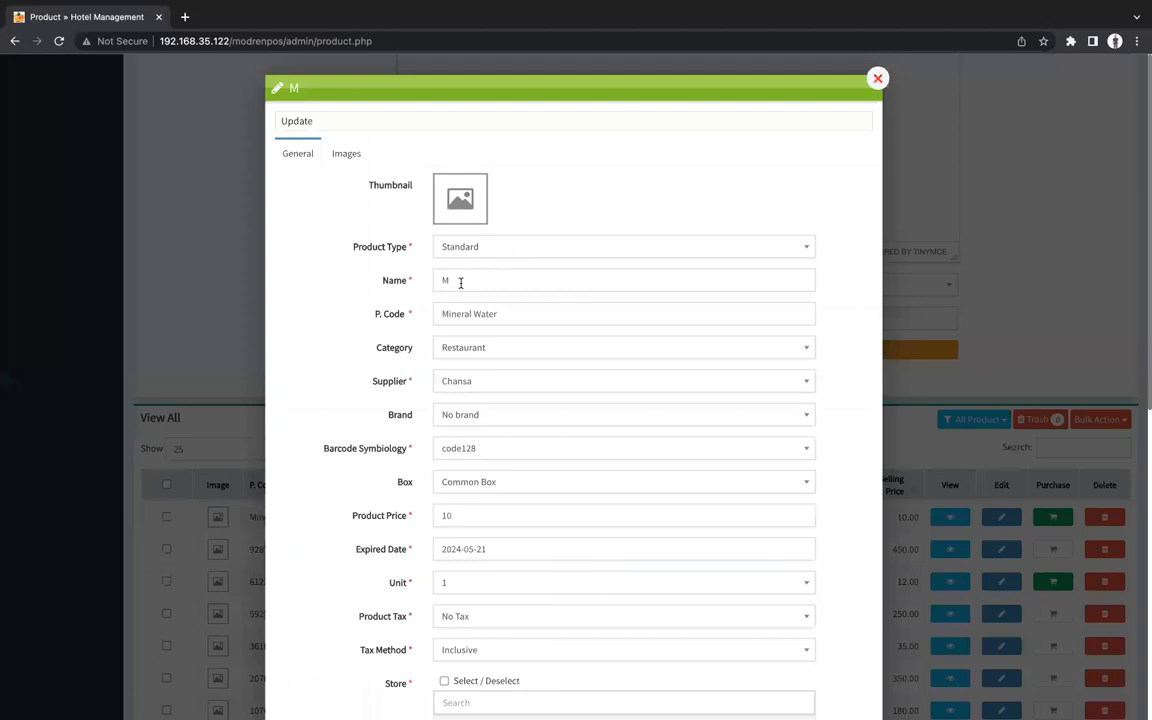
{"action": "left_click", "coordinate": [532, 282]}
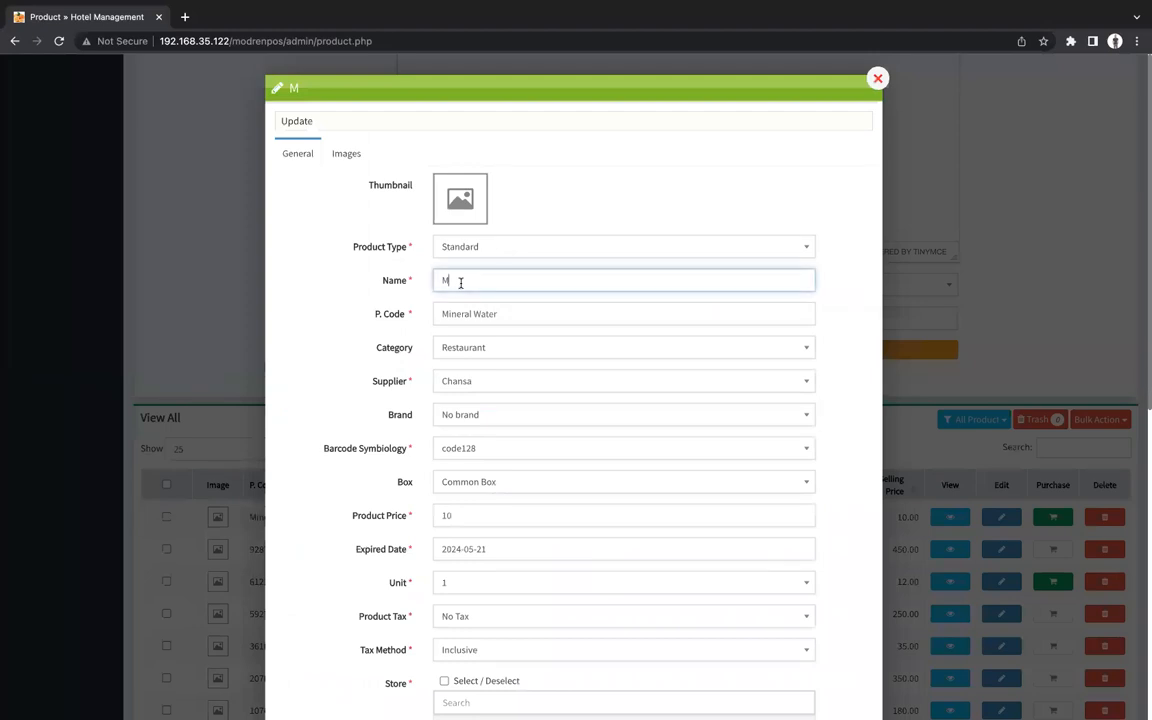
{"action": "triple_click", "coordinate": [514, 316]}
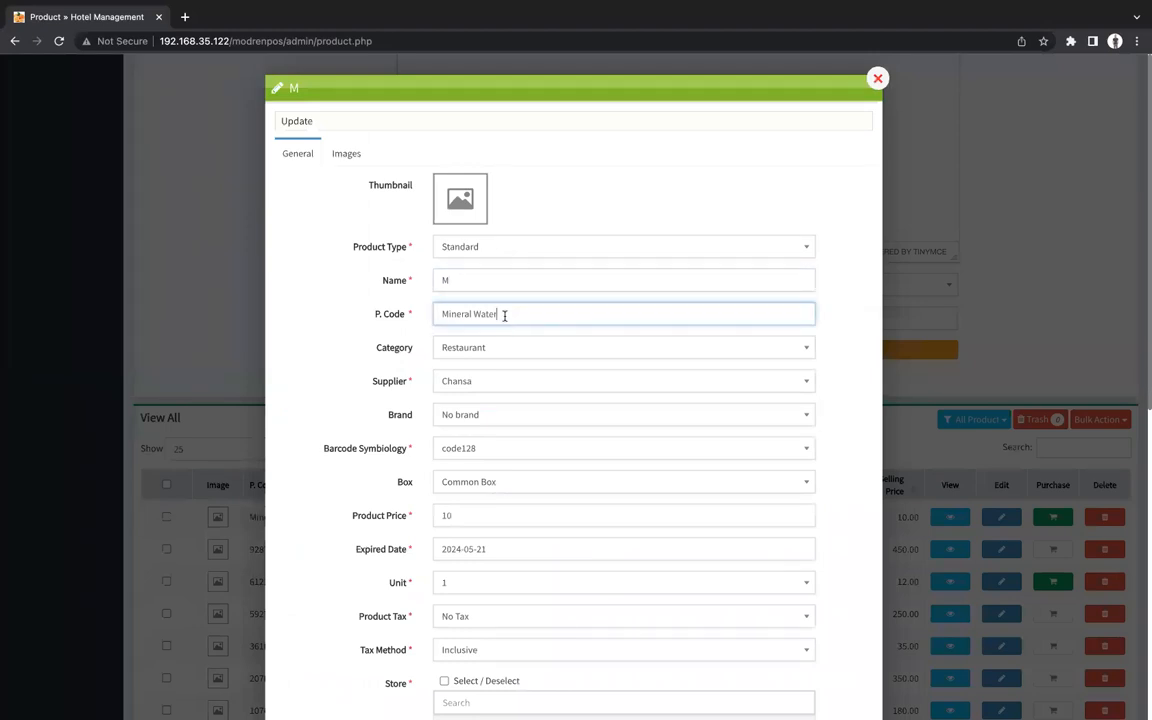
{"action": "left_click", "coordinate": [422, 314]}
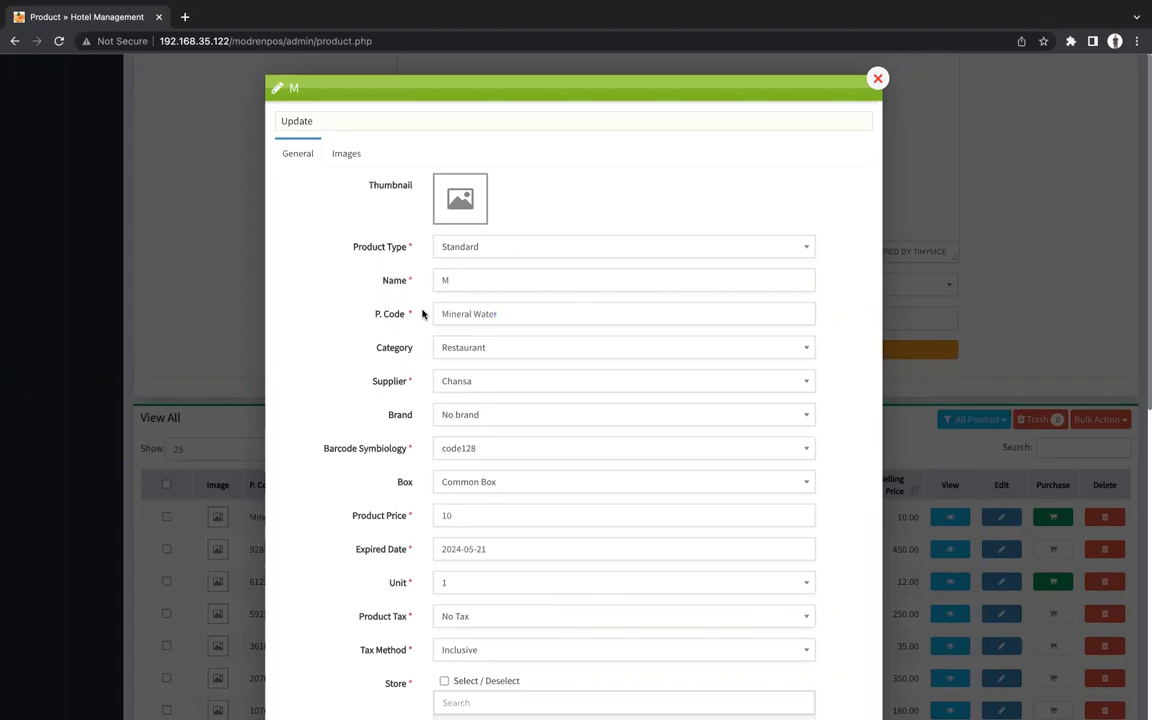
{"action": "left_click", "coordinate": [504, 244]}
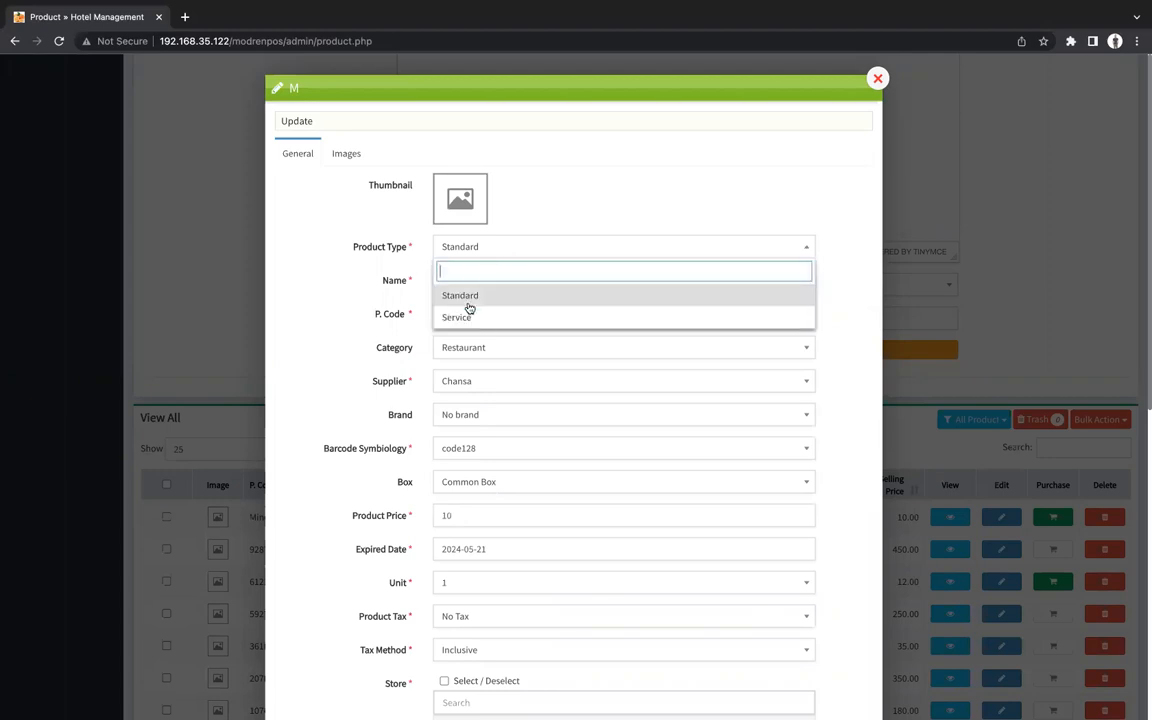
{"action": "left_click", "coordinate": [456, 318]}
{"action": "left_click_drag", "start_coordinate": [501, 314], "coordinate": [422, 312]}
{"action": "key", "text": "BackSpace"}
{"action": "left_click", "coordinate": [509, 254]}
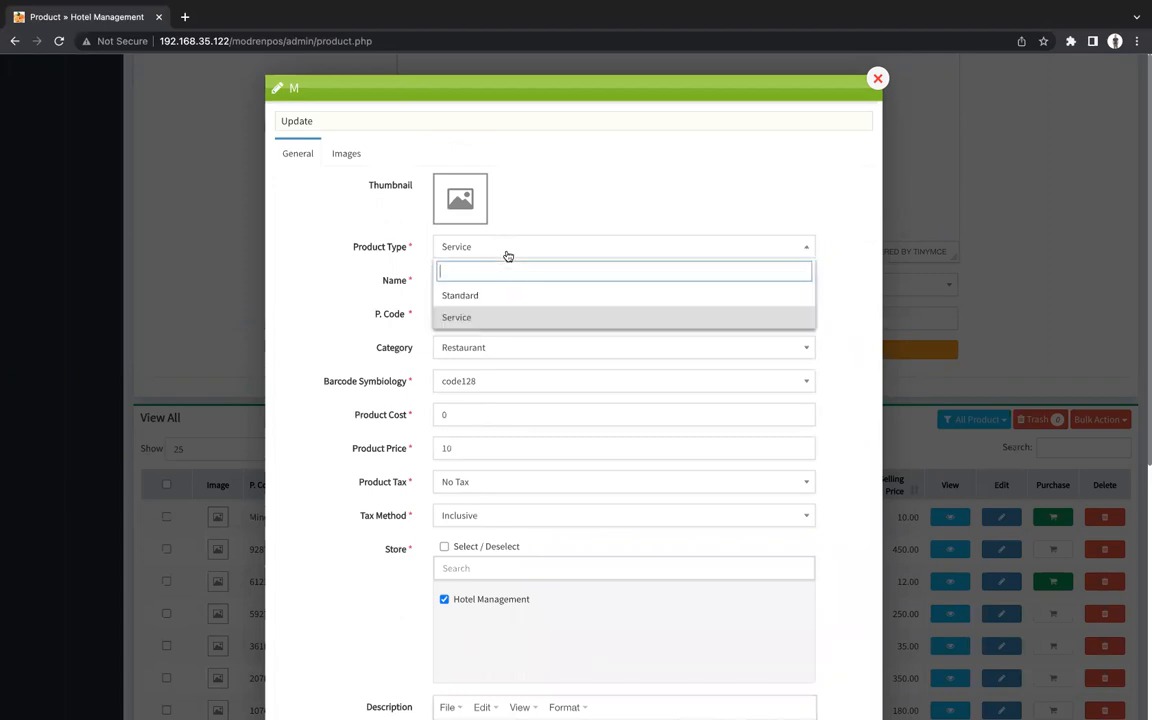
{"action": "left_click", "coordinate": [477, 296]}
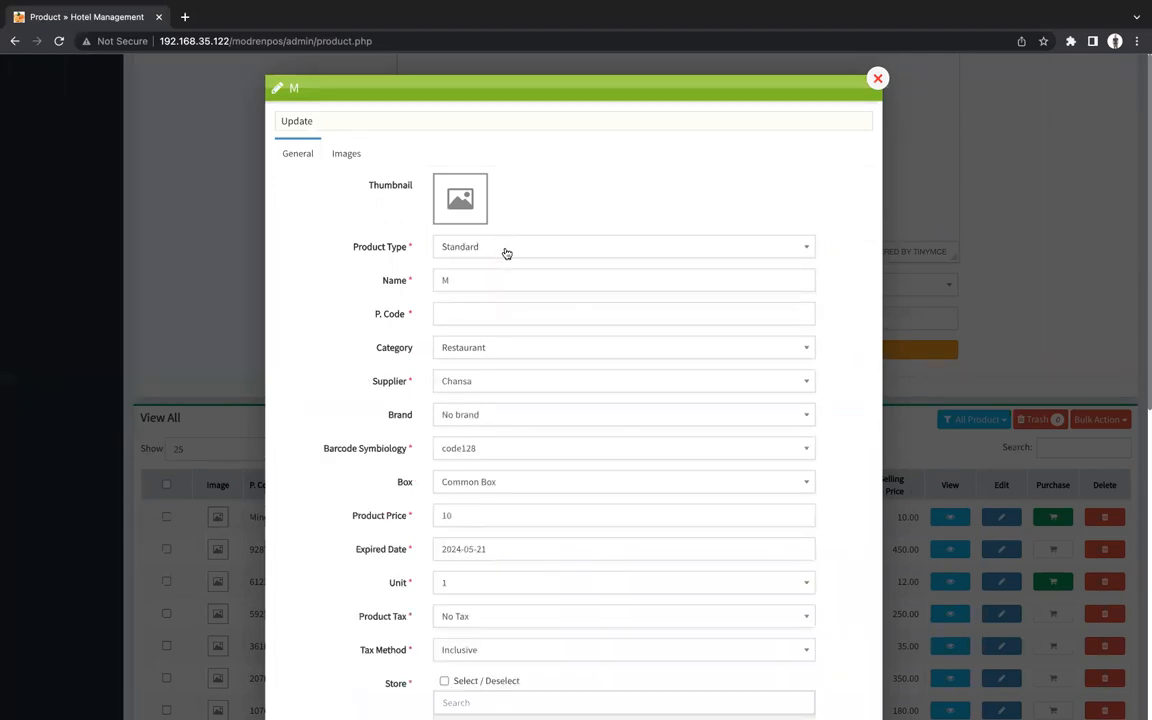
{"action": "left_click", "coordinate": [505, 250]}
{"action": "left_click", "coordinate": [468, 316]}
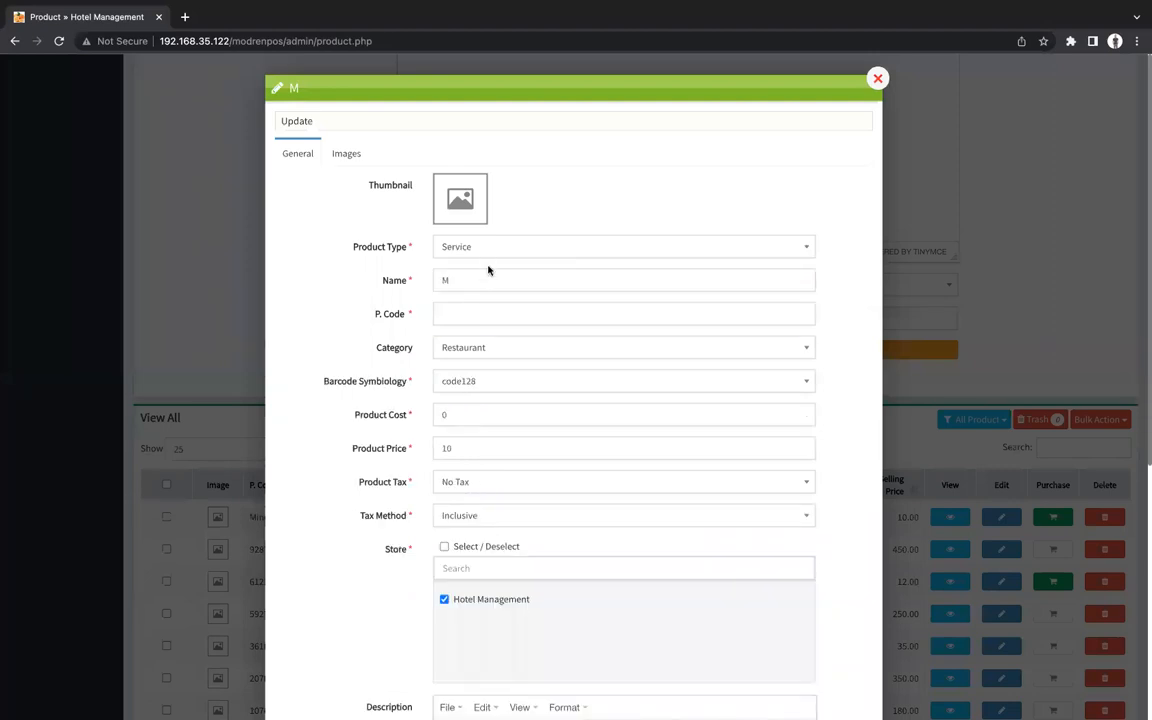
{"action": "left_click", "coordinate": [491, 251]}
{"action": "left_click", "coordinate": [461, 296]}
{"action": "left_click", "coordinate": [461, 304]}
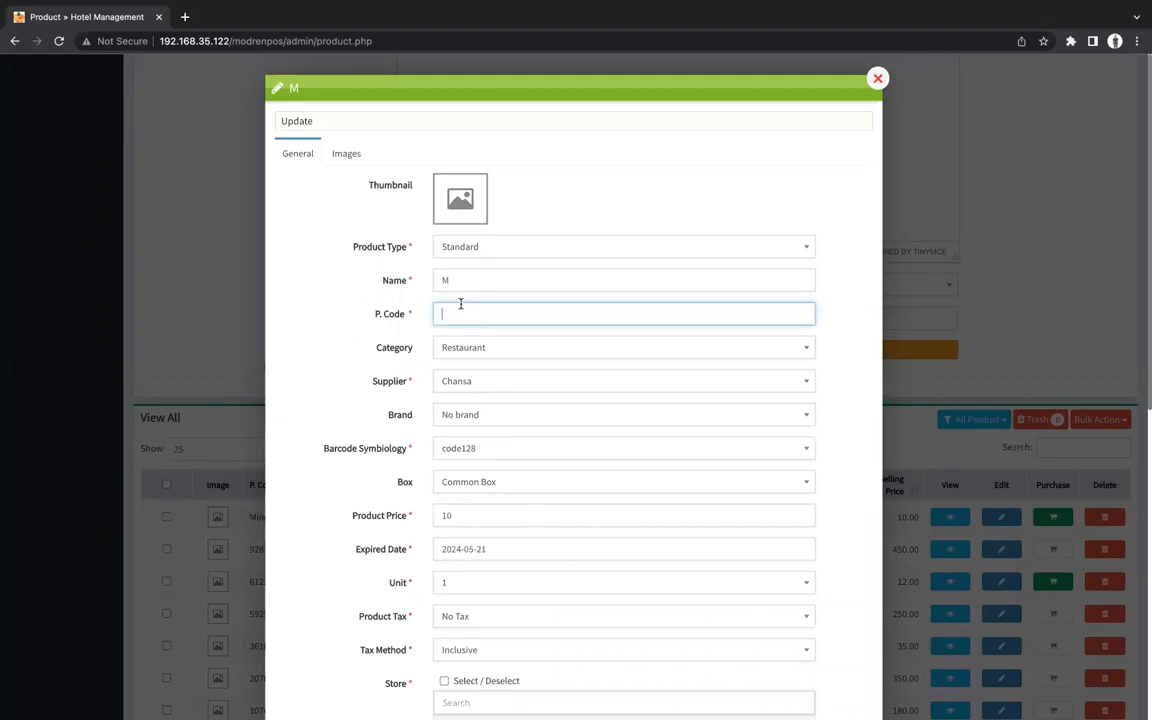
Rename it Mineral Water with code 354536456 and confirm the update.
{"action": "left_click", "coordinate": [471, 277]}
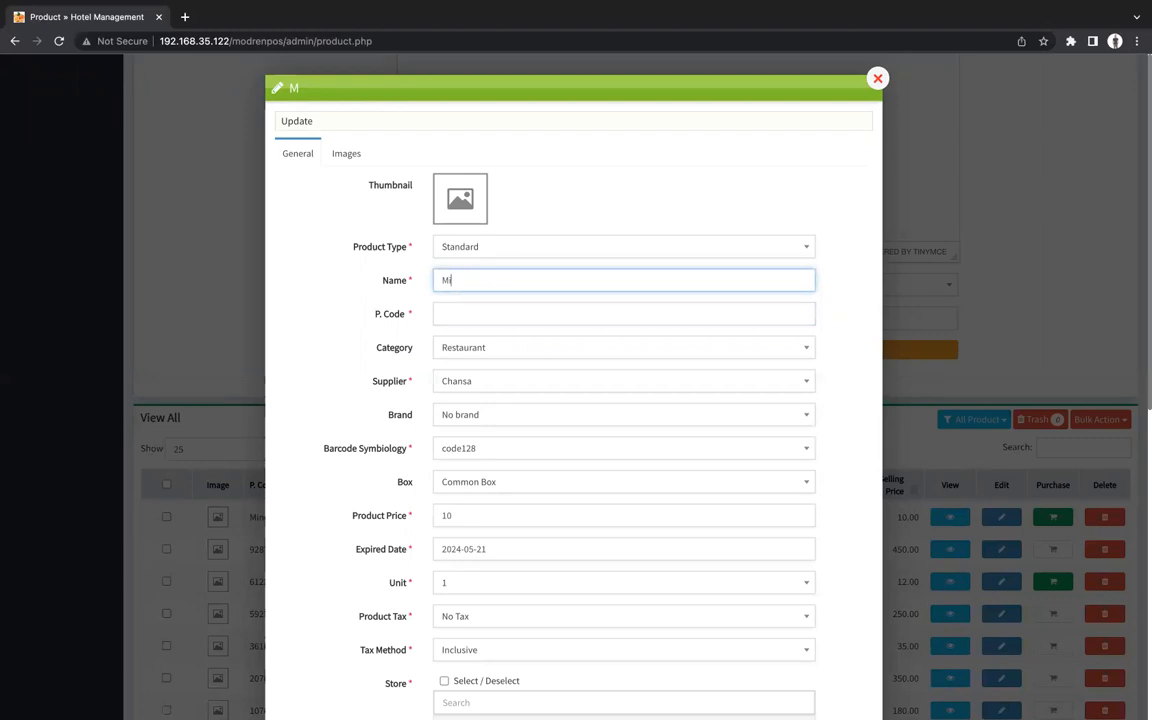
{"action": "key", "text": "BackSpace"}
{"action": "key", "text": "BackSpace"}
{"action": "type", "text": "Mineral Water"}
{"action": "left_click", "coordinate": [489, 318]}
{"action": "type", "text": "354536456734"}
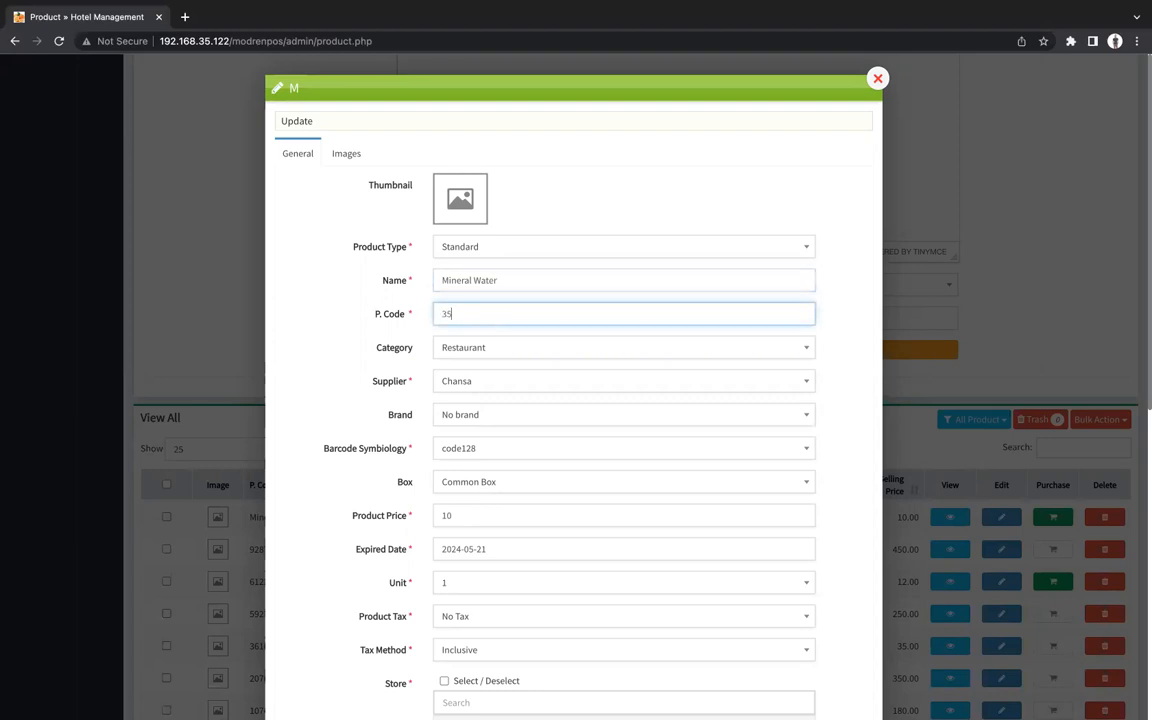
{"action": "key", "text": "BackSpace"}
{"action": "key", "text": "BackSpace"}
{"action": "scroll", "coordinate": [643, 455], "scroll_direction": "down", "scroll_amount": 3}
{"action": "scroll", "coordinate": [641, 455], "scroll_direction": "down", "scroll_amount": 7}
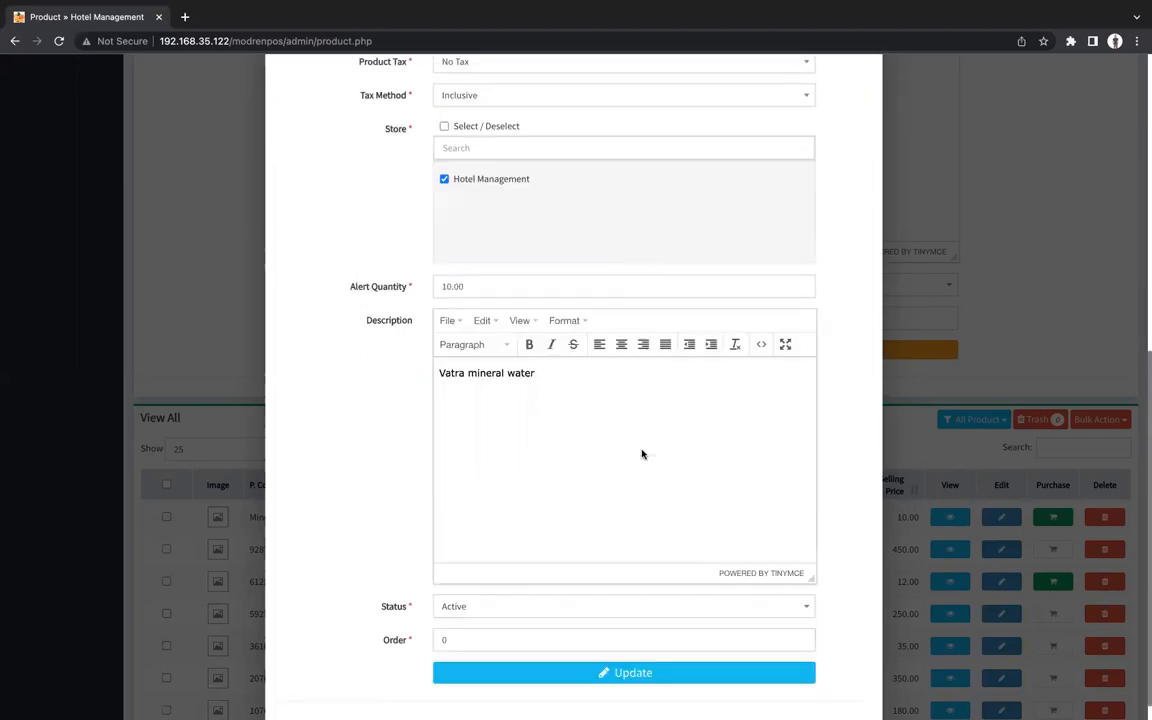
{"action": "left_click", "coordinate": [522, 650]}
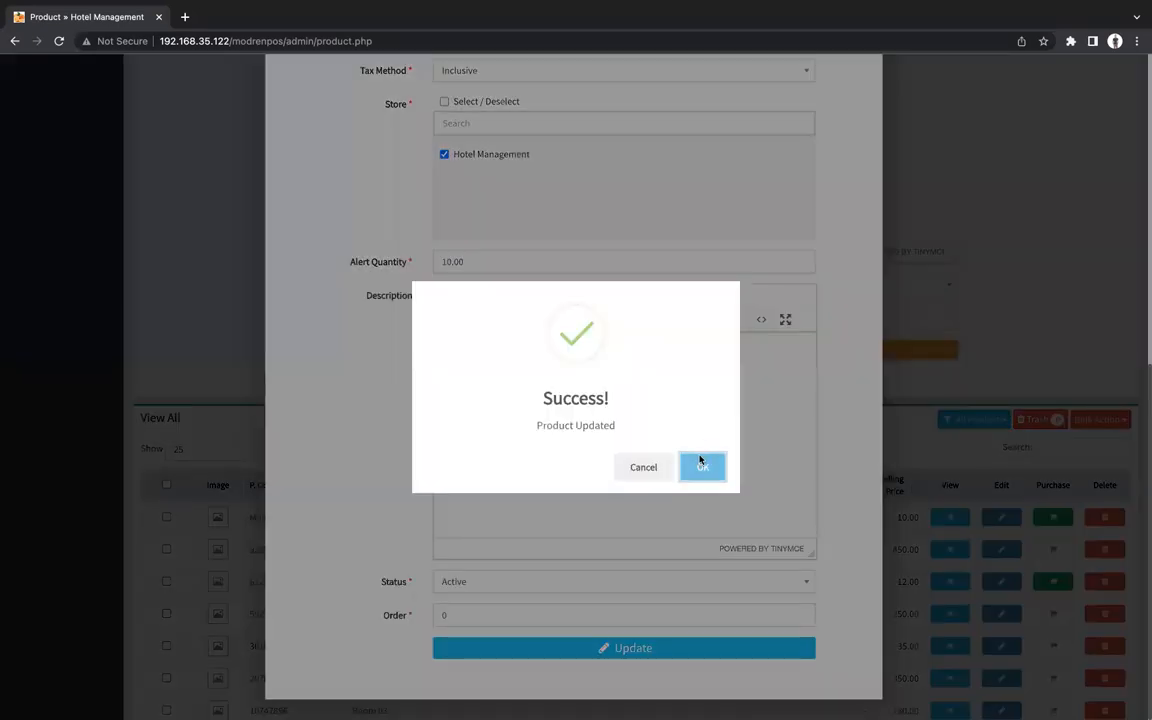
{"action": "left_click", "coordinate": [702, 466]}
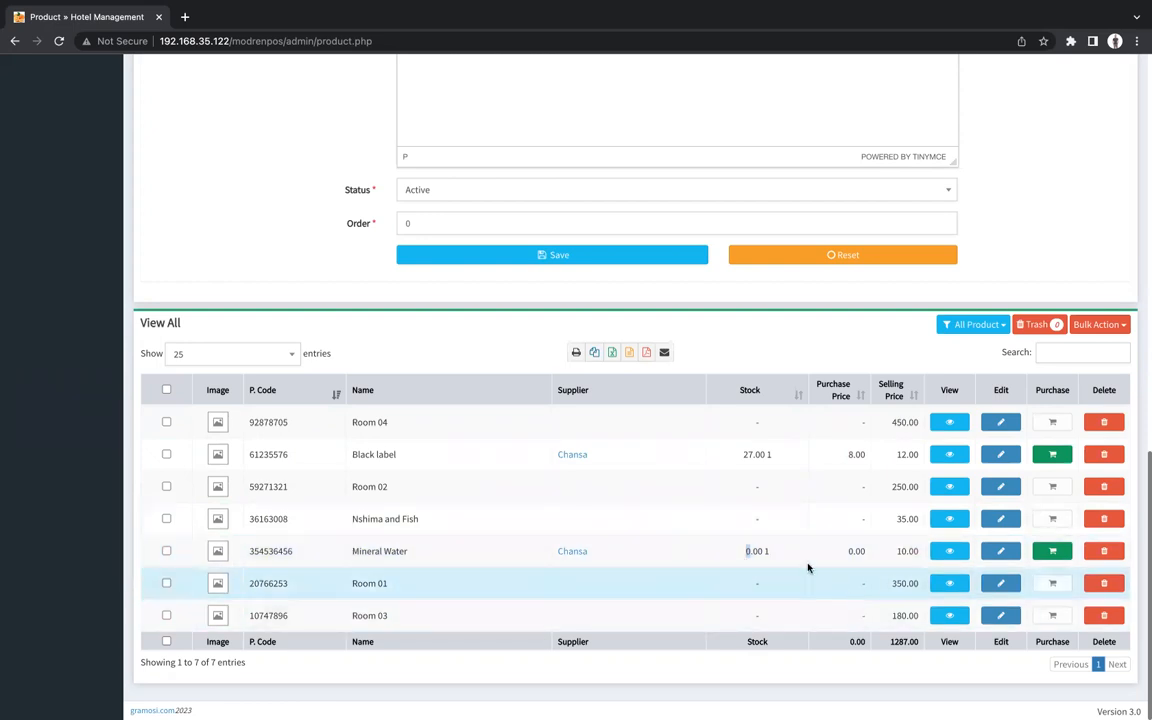
View the POS screen offering Room 01–04, Nshima and Fish and Black label, then return to the dashboard.
{"action": "scroll", "coordinate": [630, 518], "scroll_direction": "up", "scroll_amount": 10}
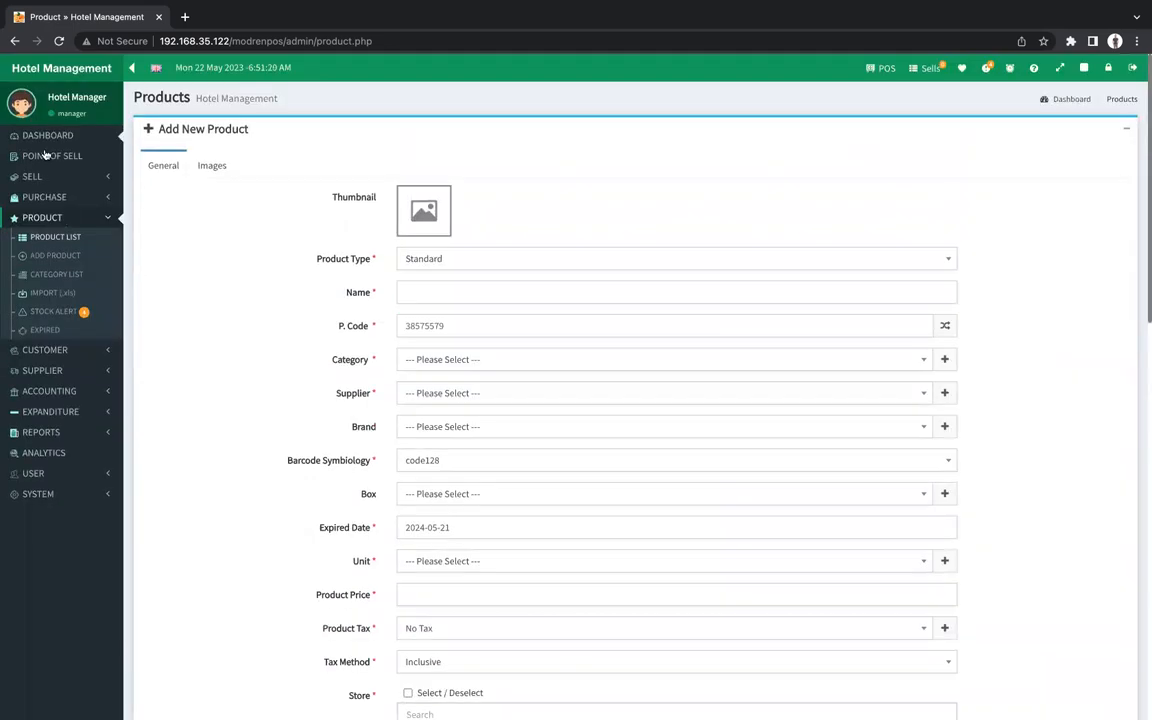
{"action": "left_click", "coordinate": [56, 158]}
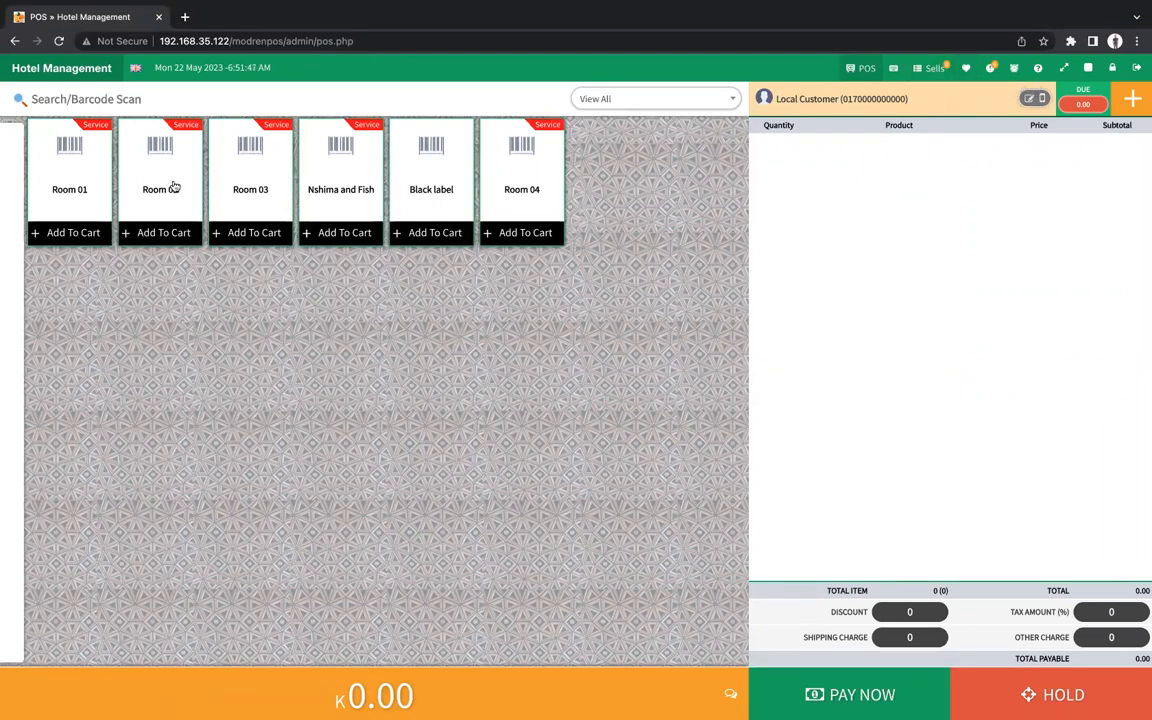
{"action": "left_click", "coordinate": [29, 80]}
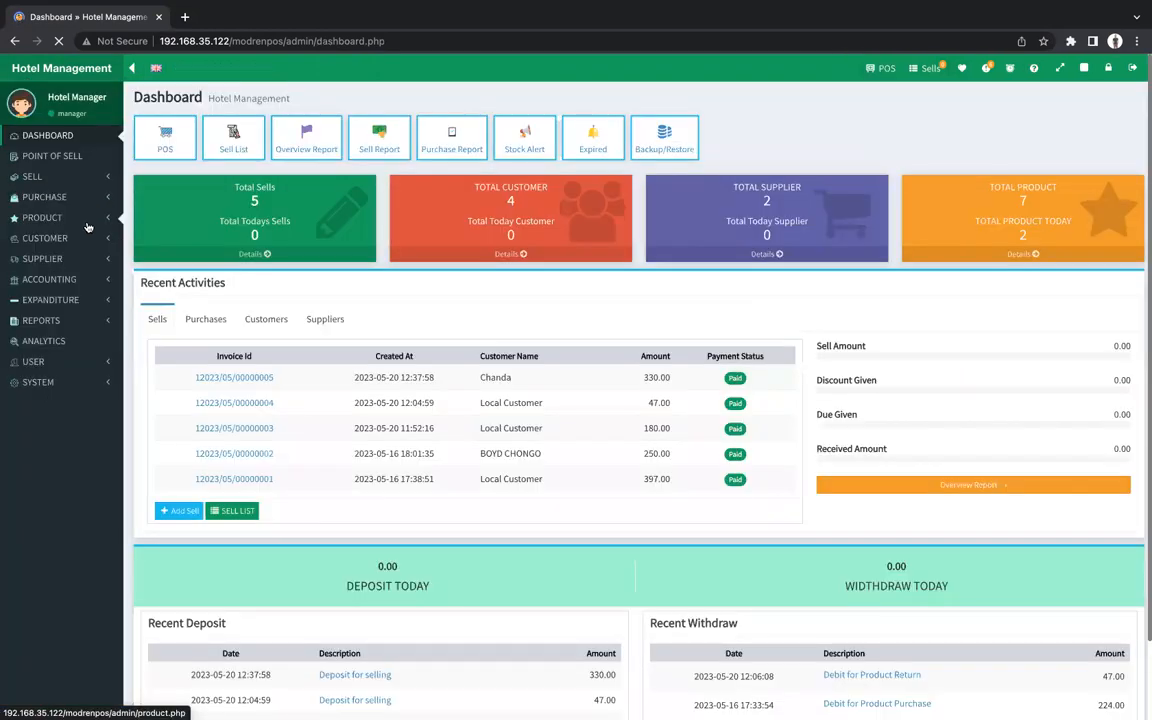
Expand PURCHASE in the sidebar and open Add Purchase at the reference number field.
{"action": "left_click", "coordinate": [70, 218]}
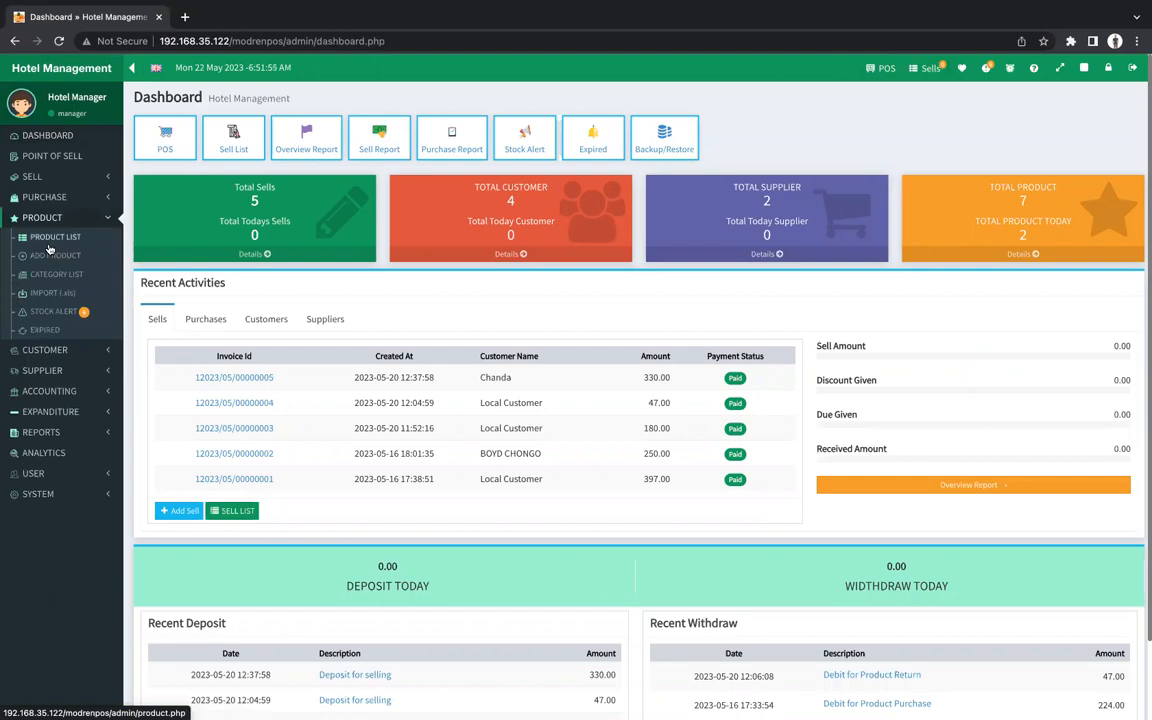
{"action": "left_click", "coordinate": [46, 197]}
{"action": "left_click", "coordinate": [55, 218]}
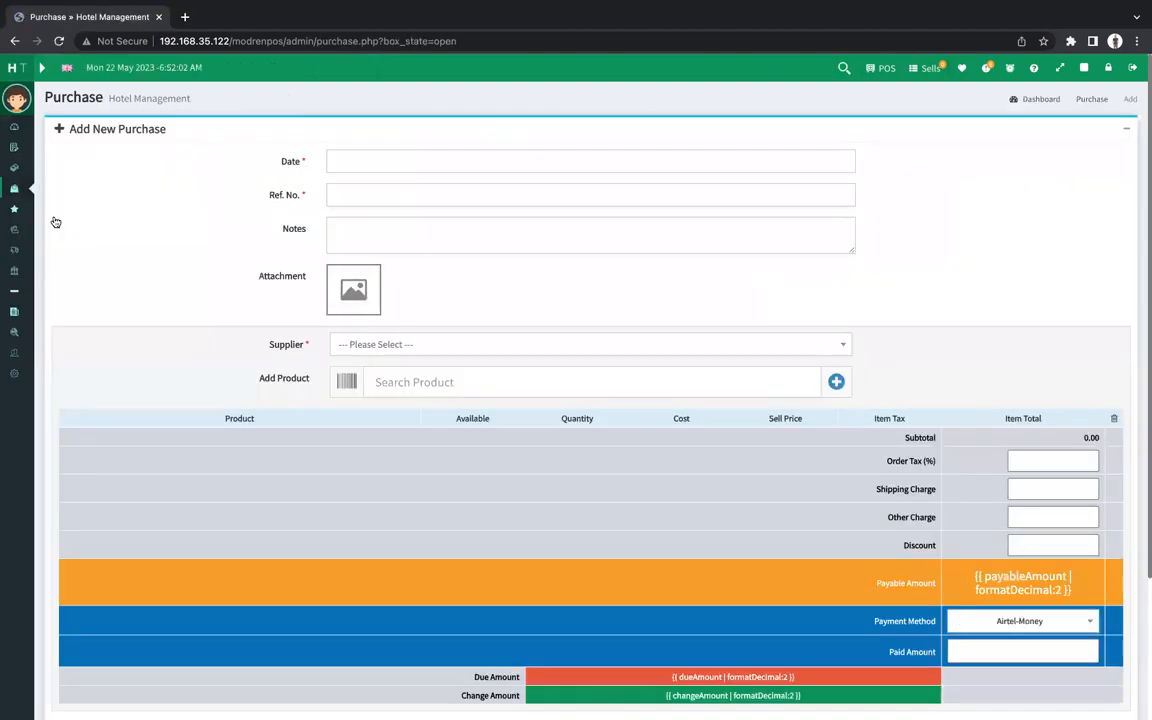
{"action": "left_click", "coordinate": [410, 197]}
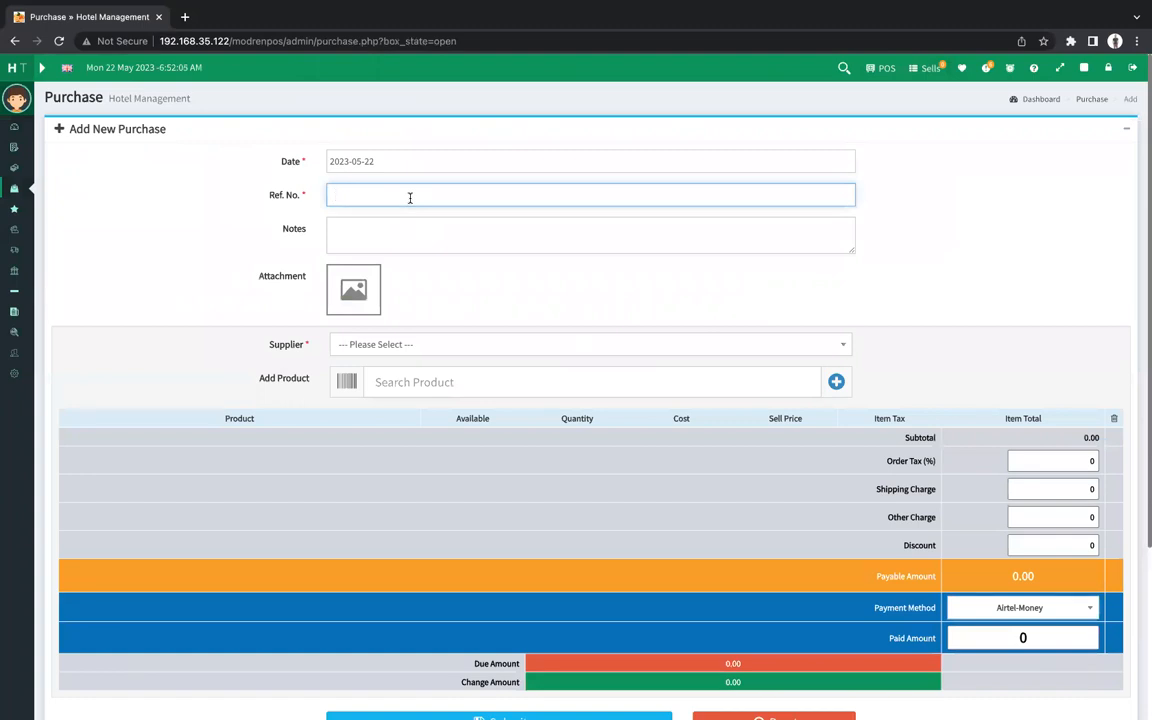
Enter a reference number and the note 'Being Purchase of Mineral Water'.
{"action": "type", "text": "42534253"}
{"action": "left_click", "coordinate": [418, 242]}
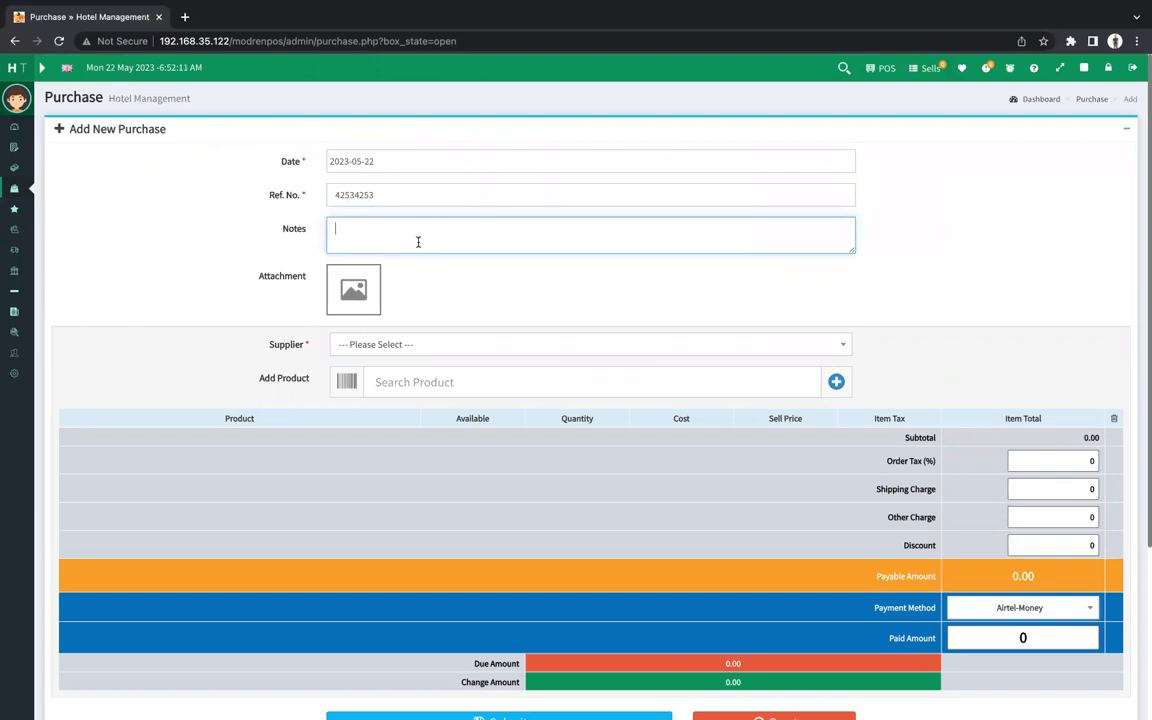
{"action": "type", "text": "P"}
{"action": "key", "text": "BackSpace"}
{"action": "type", "text": "Being Purchase of Mineral Water"}
Choose Chansa as the supplier and search for a product to purchase.
{"action": "left_click", "coordinate": [426, 353]}
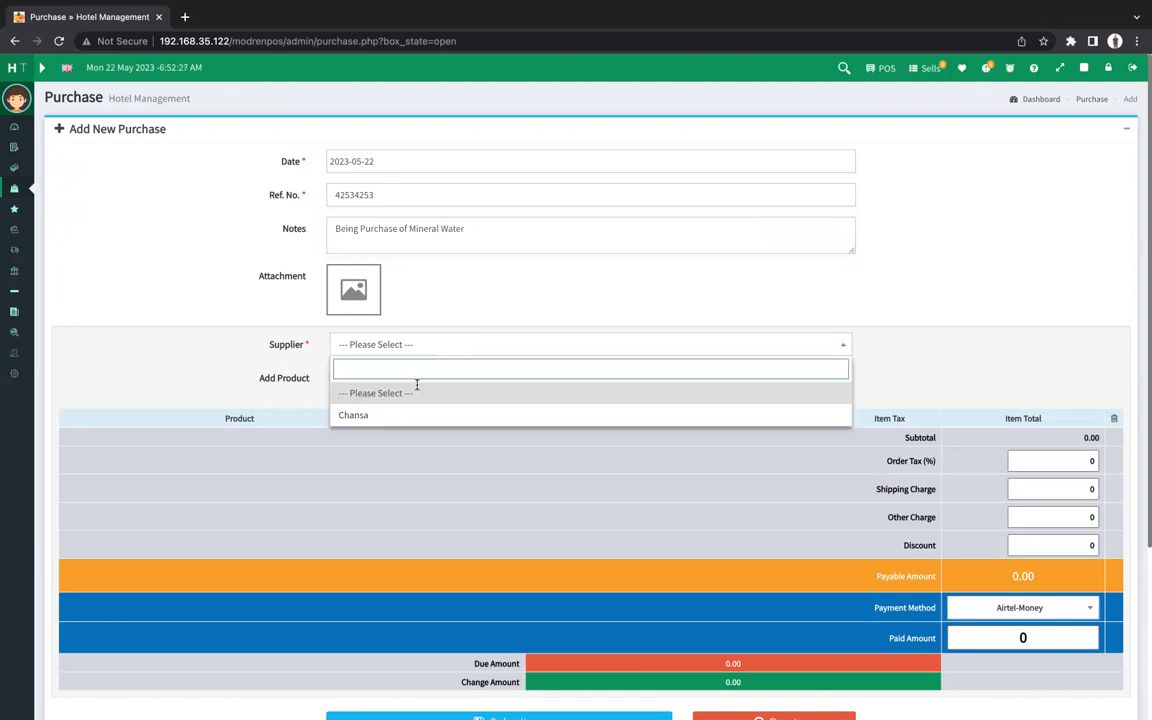
{"action": "left_click", "coordinate": [389, 413]}
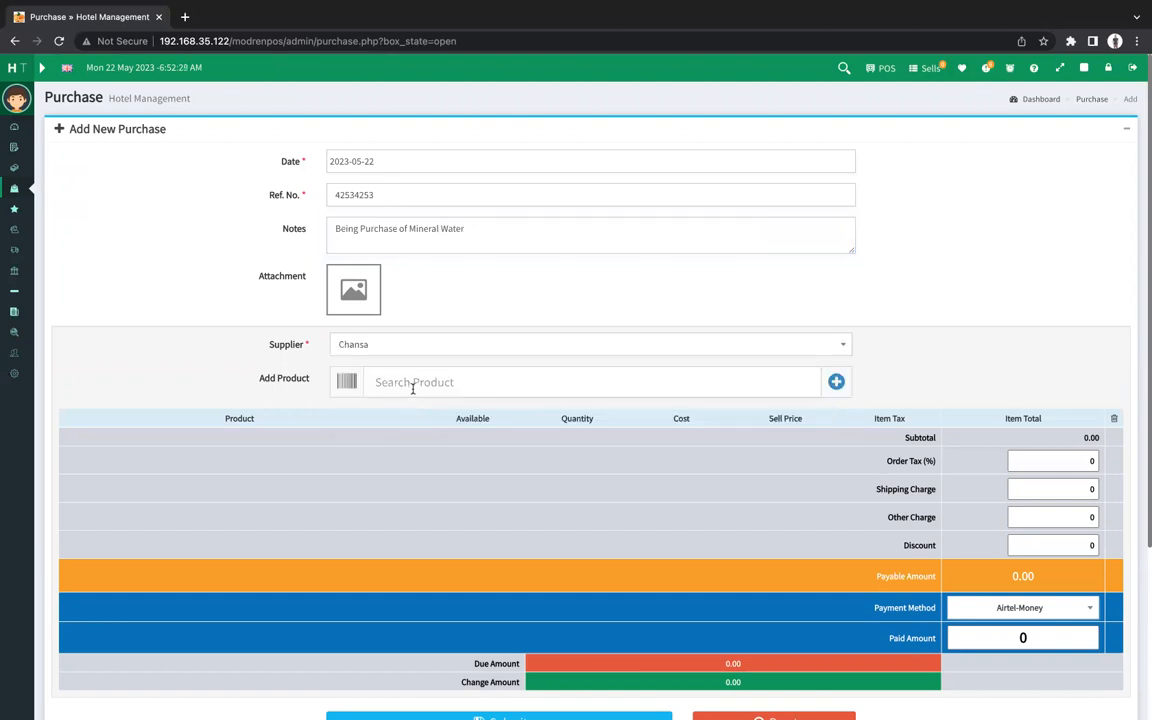
{"action": "left_click", "coordinate": [412, 386]}
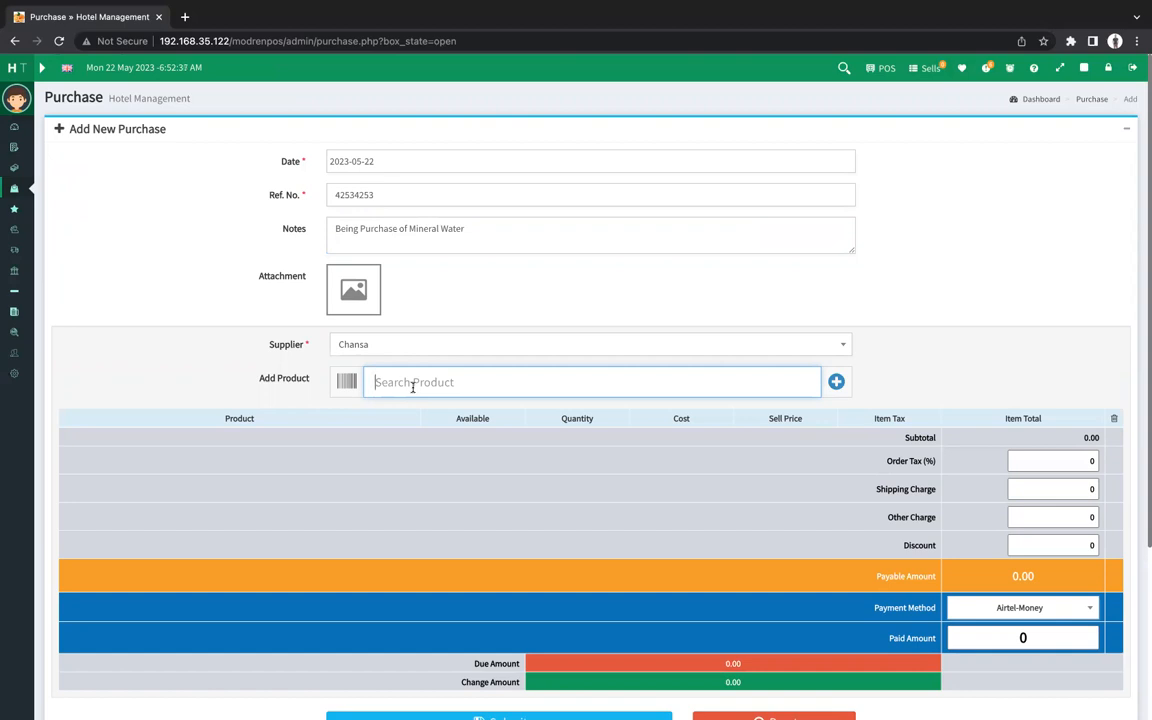
{"action": "key", "text": "Down"}
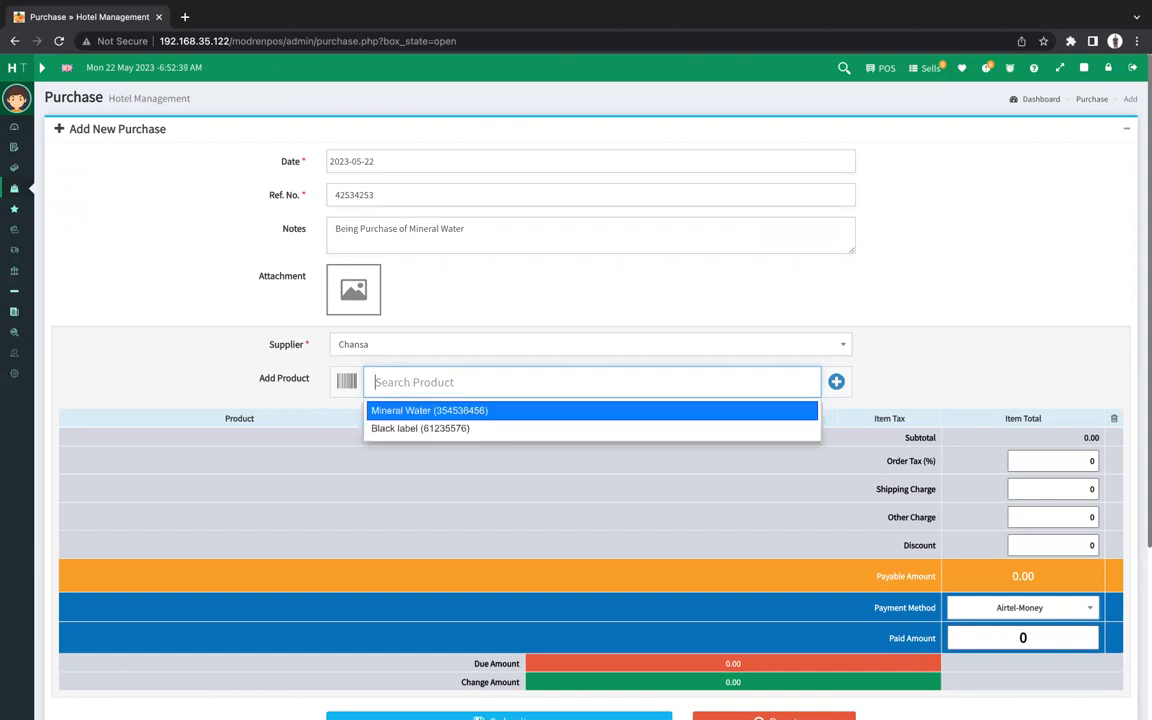
Add Mineral Water to the purchase with quantity 20 and unit cost 6.
{"action": "left_click", "coordinate": [386, 411]}
{"action": "left_click", "coordinate": [582, 441]}
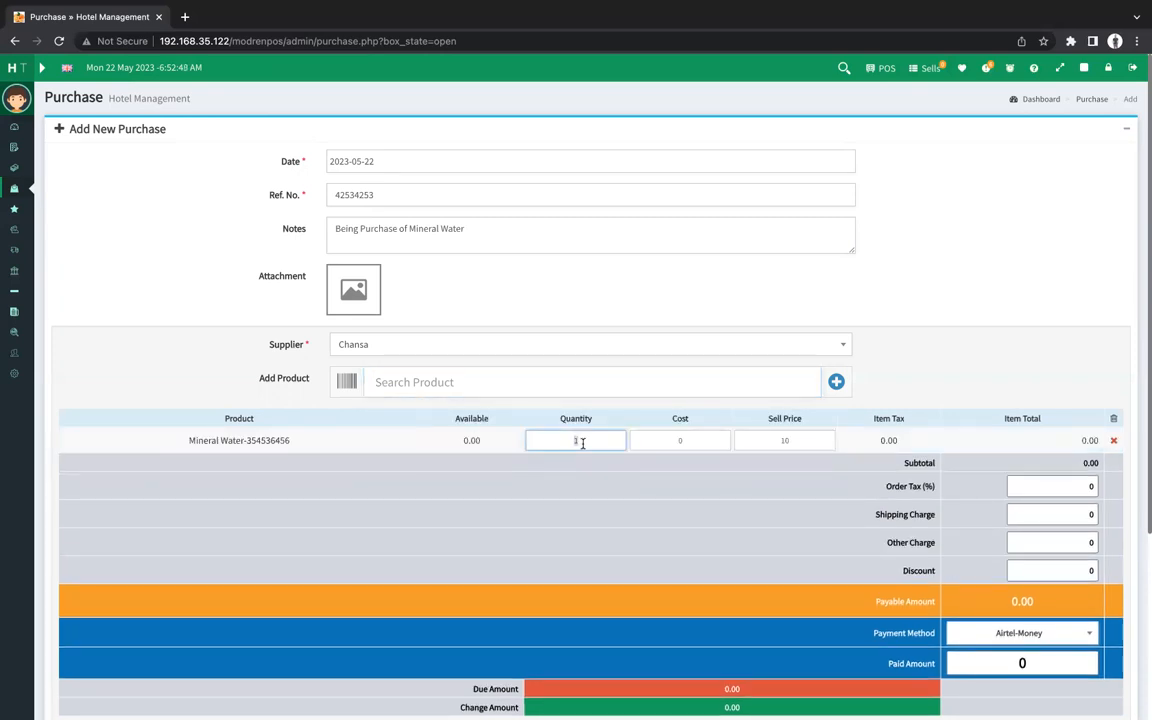
{"action": "type", "text": "20"}
{"action": "left_click", "coordinate": [662, 441]}
{"action": "key", "text": "BackSpace"}
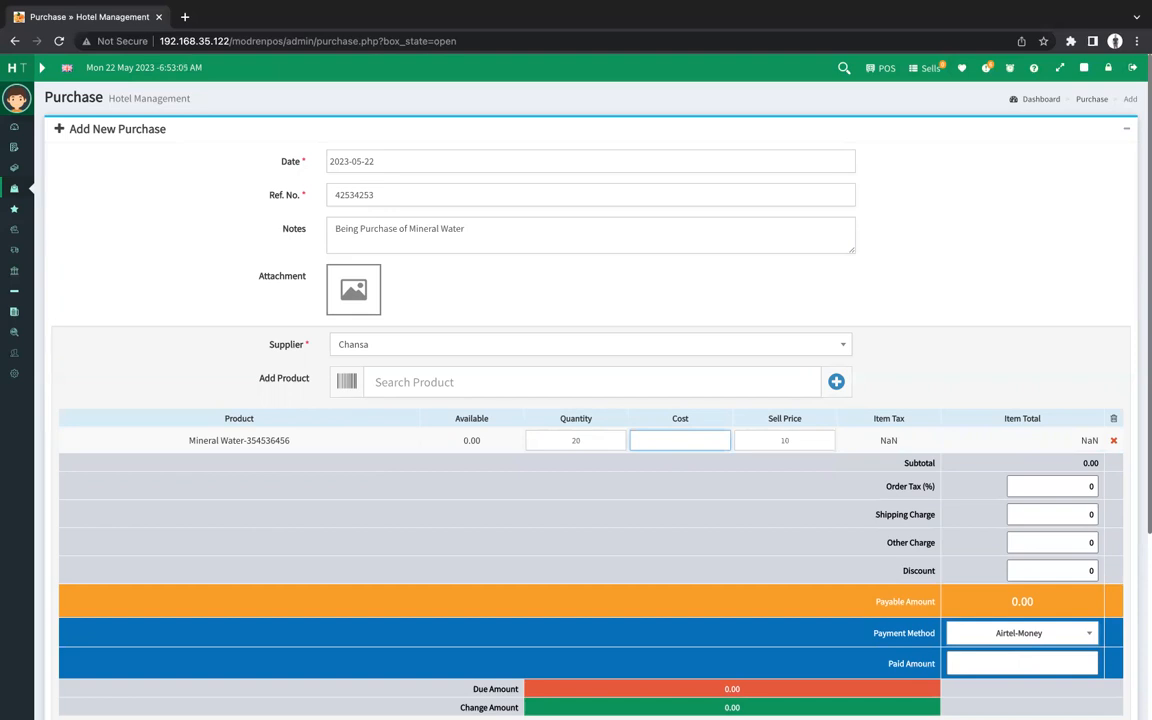
{"action": "type", "text": "6"}
{"action": "scroll", "coordinate": [1036, 622], "scroll_direction": "down", "scroll_amount": 2}
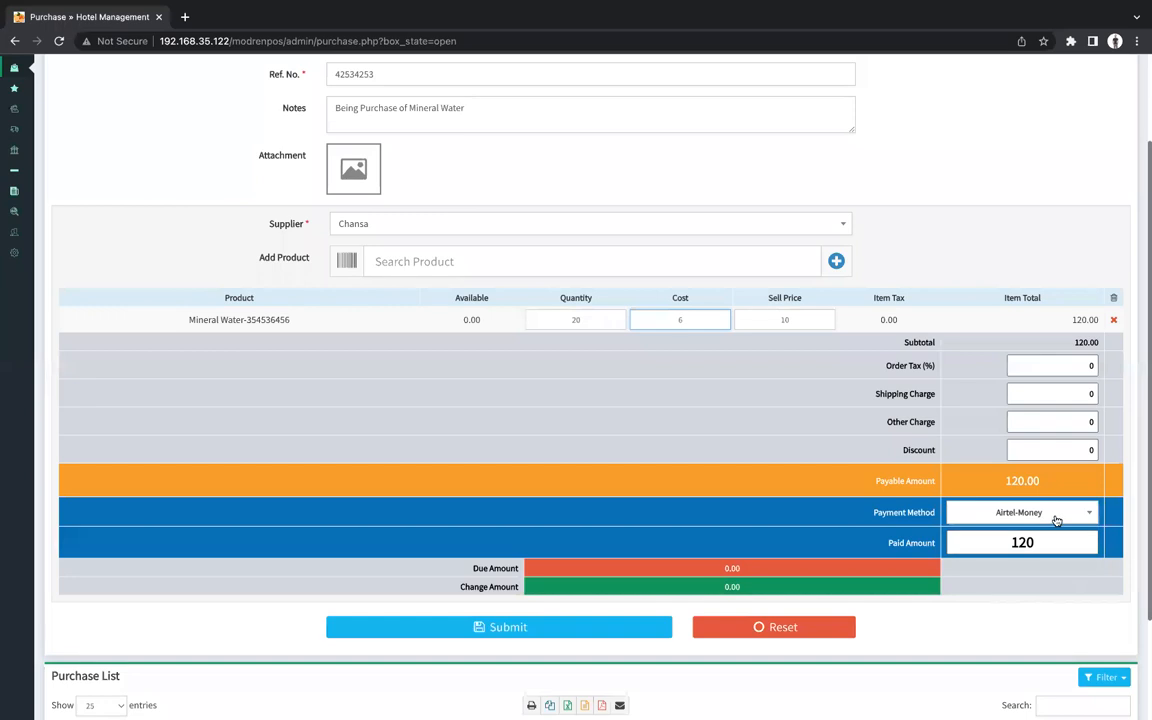
Set the payment method to Cash on Delivery and submit the 120 purchase.
{"action": "left_click", "coordinate": [1055, 518]}
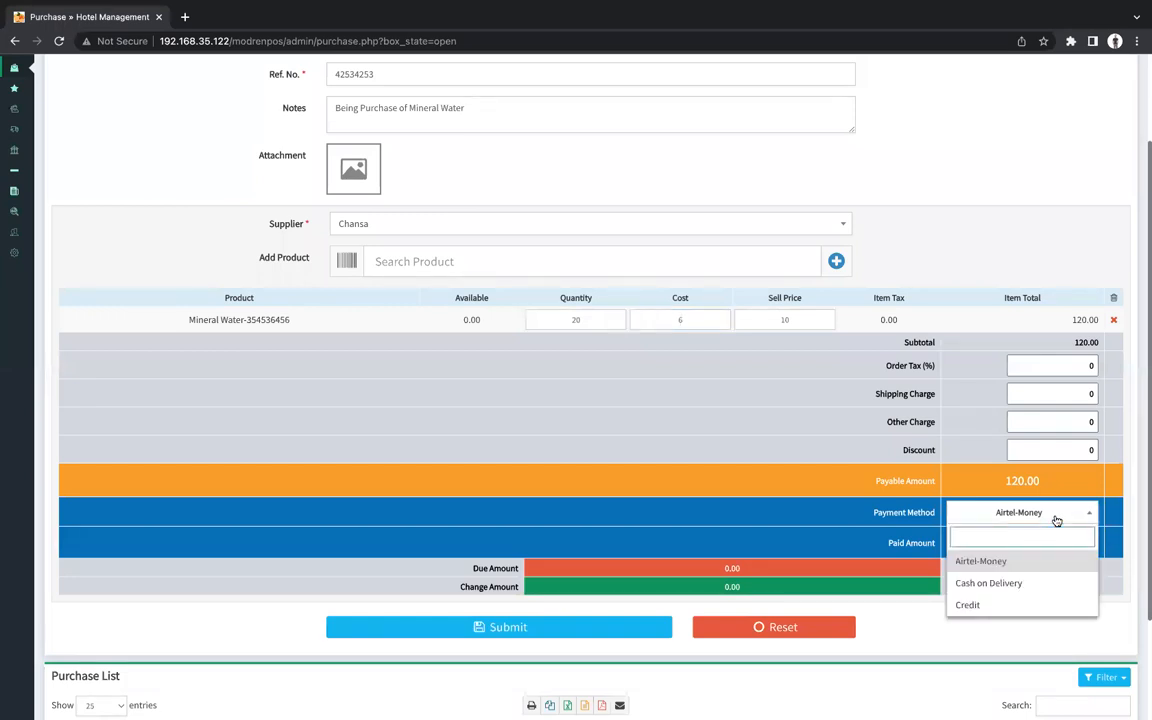
{"action": "left_click", "coordinate": [980, 584]}
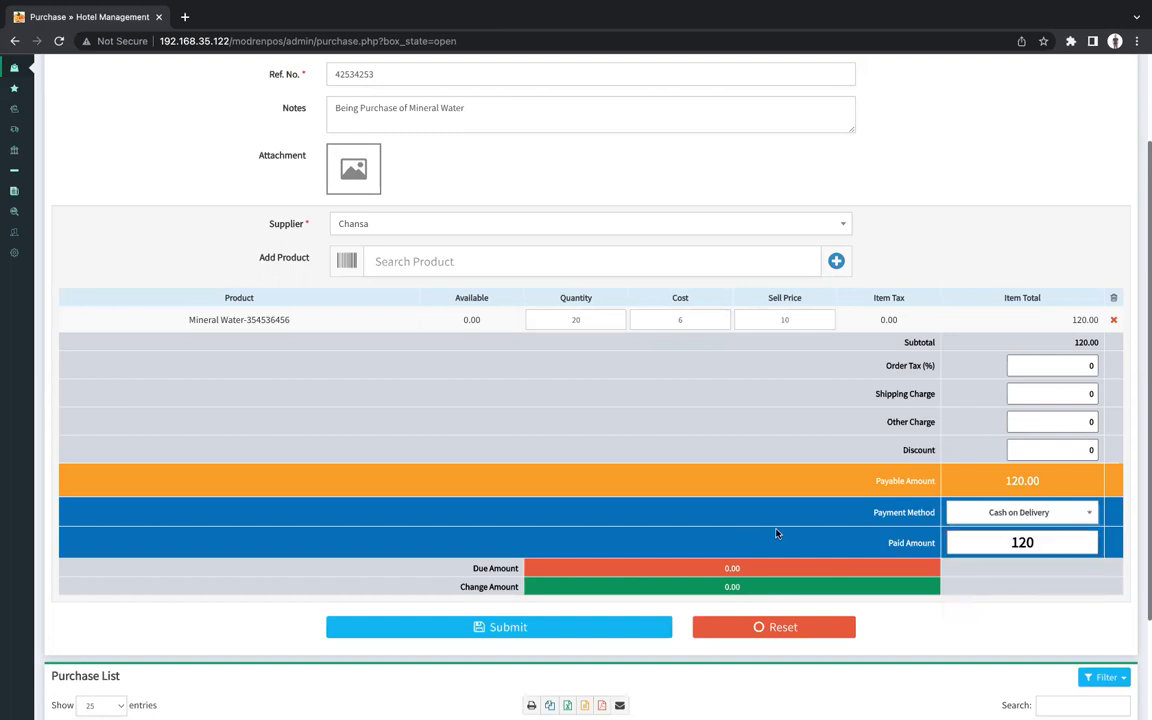
{"action": "scroll", "coordinate": [733, 489], "scroll_direction": "up", "scroll_amount": 1}
{"action": "scroll", "coordinate": [733, 489], "scroll_direction": "down", "scroll_amount": 3}
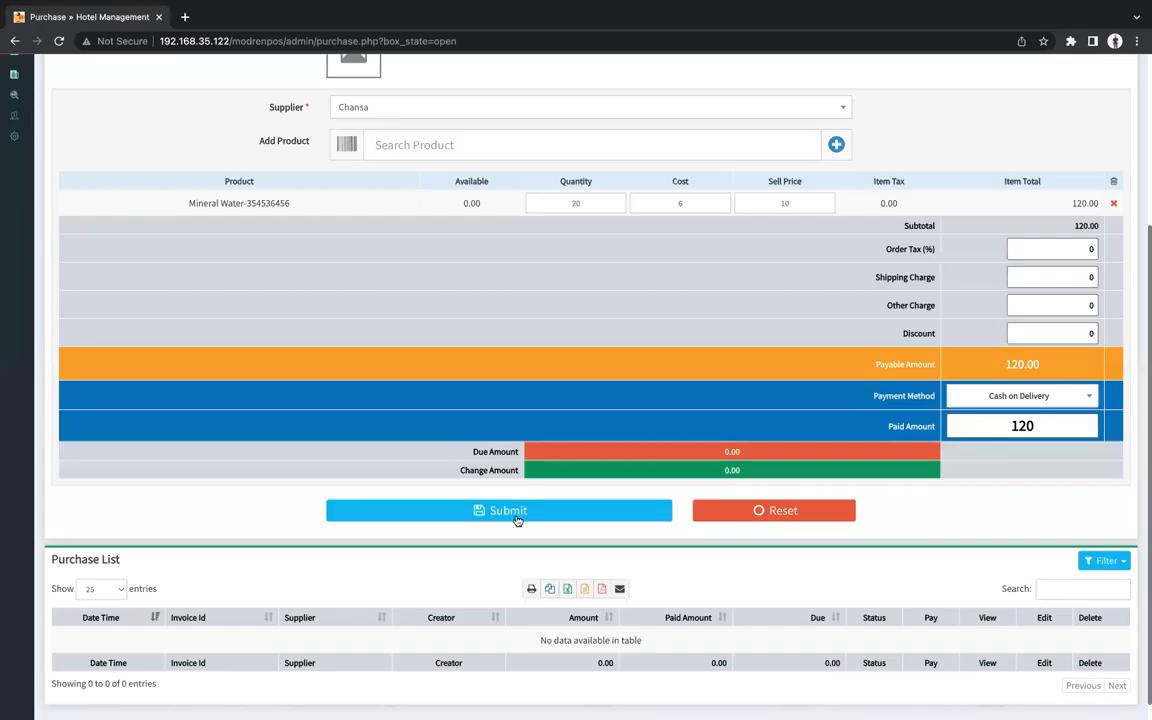
{"action": "left_click", "coordinate": [494, 510]}
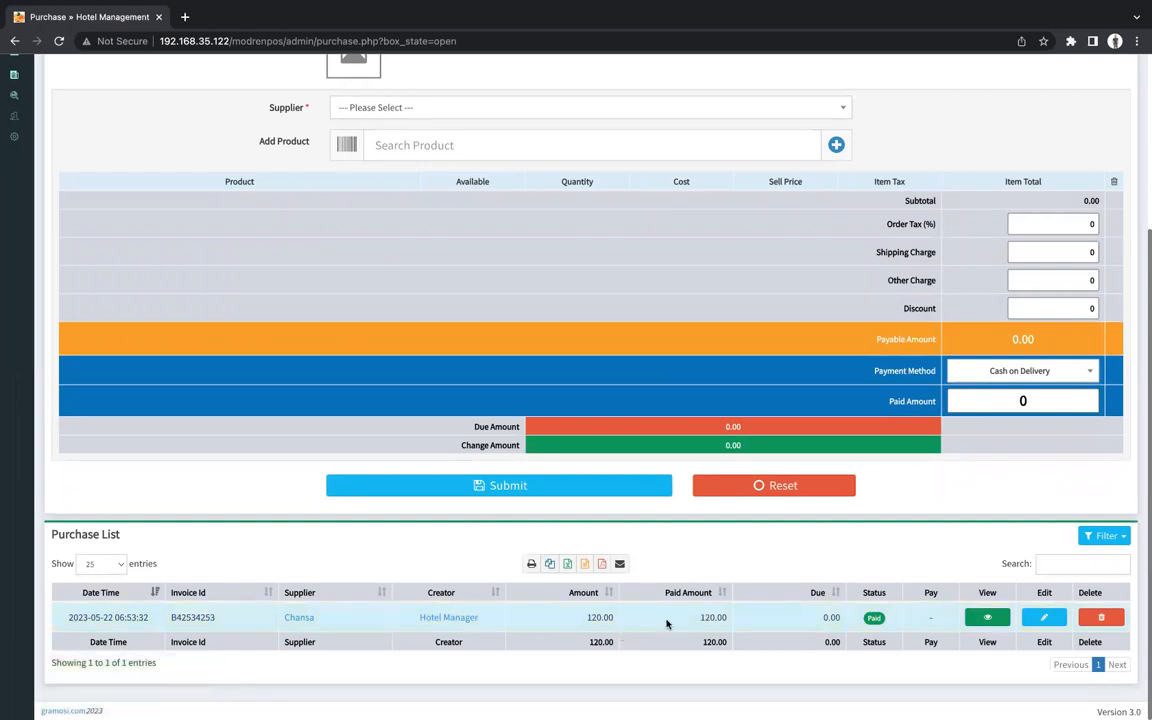
{"action": "scroll", "coordinate": [667, 624], "scroll_direction": "up", "scroll_amount": 5}
{"action": "left_click", "coordinate": [46, 76]}
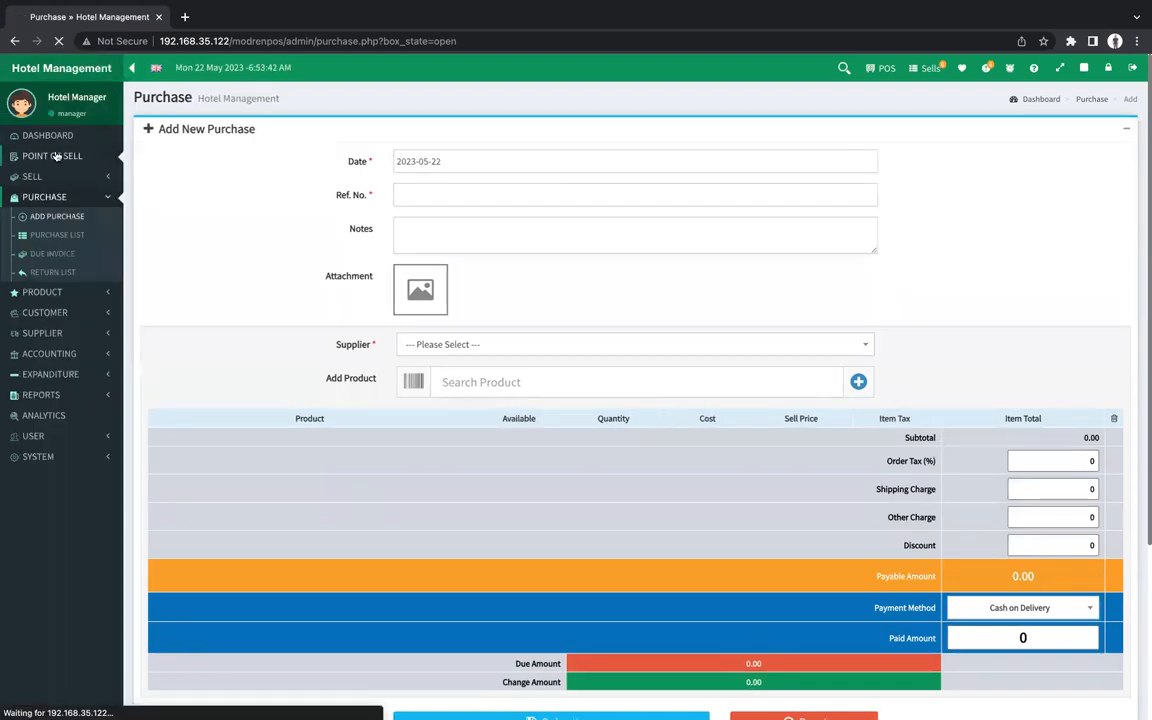
On the POS screen, put one Mineral Water and one Nshima and Fish in the cart.
{"action": "left_click", "coordinate": [57, 156]}
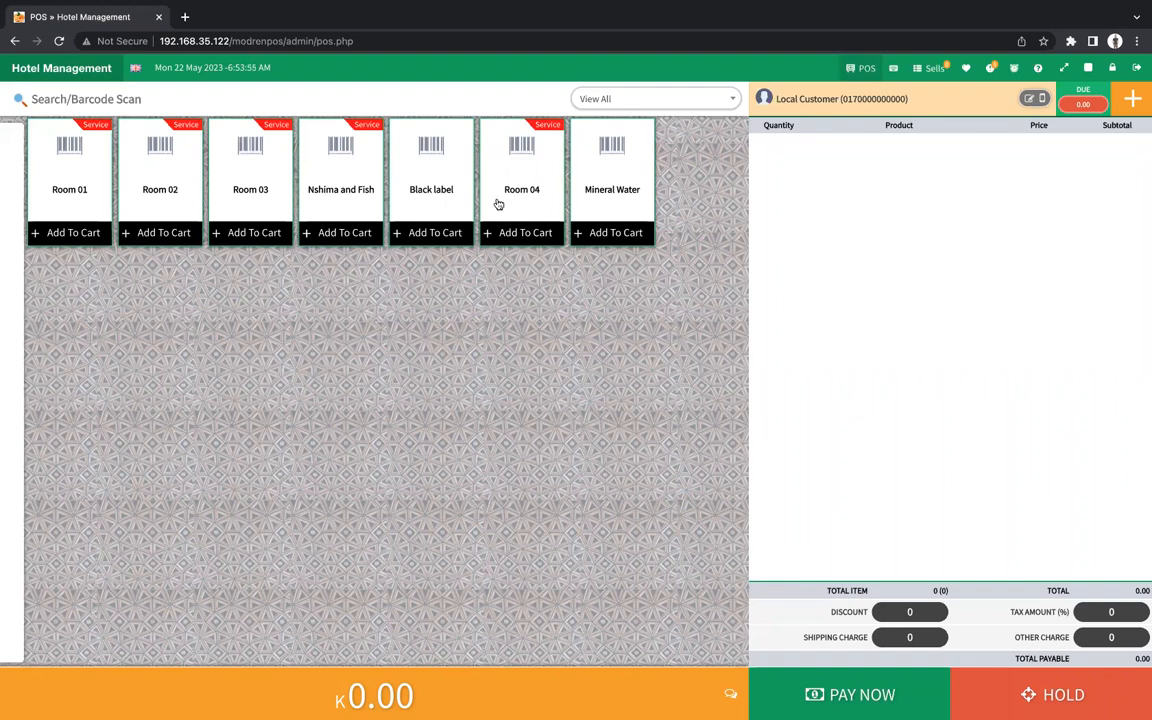
{"action": "left_click", "coordinate": [595, 201]}
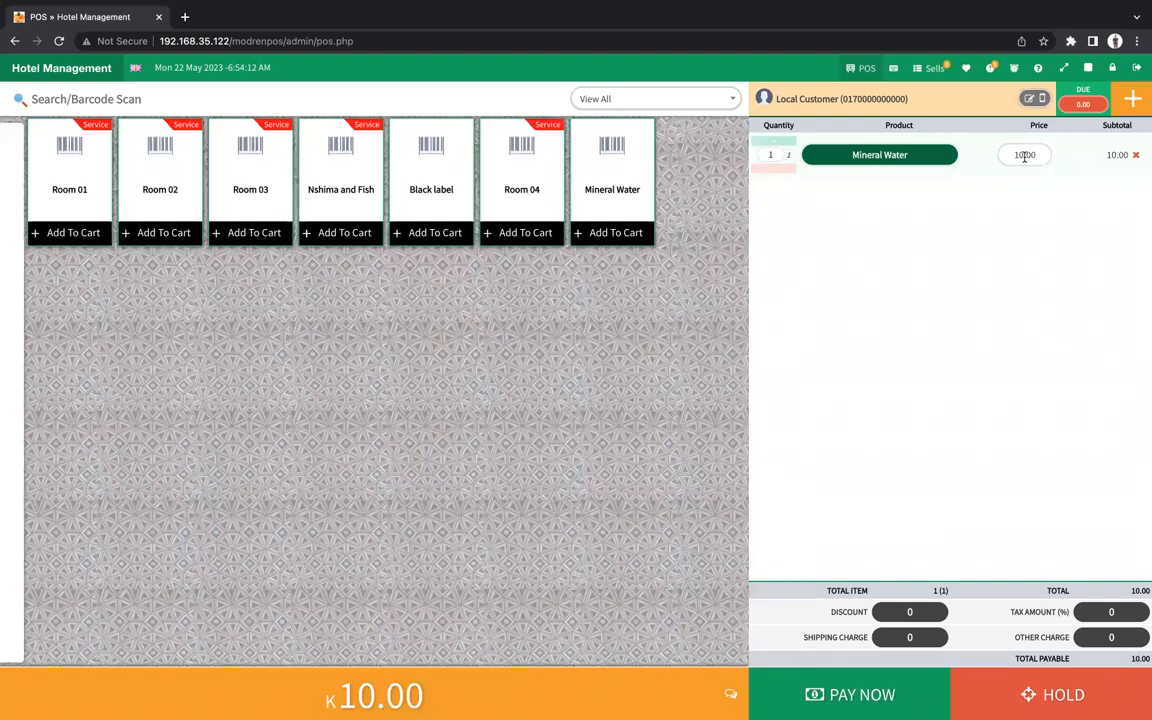
{"action": "double_click", "coordinate": [595, 164]}
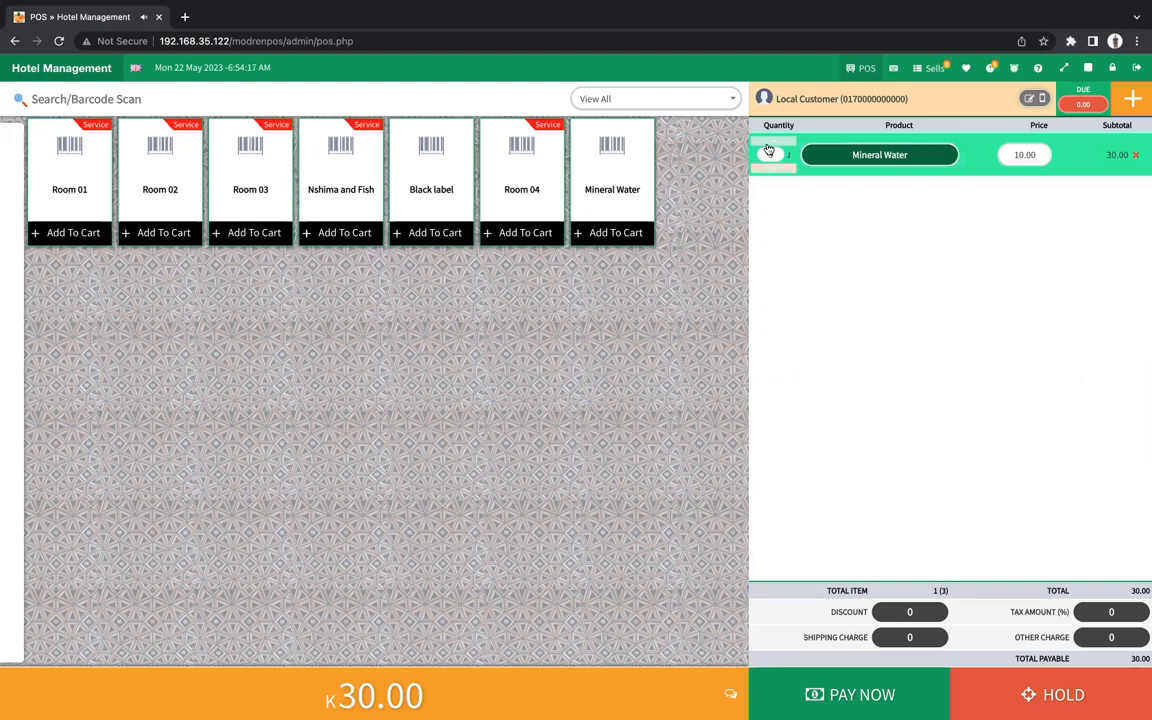
{"action": "left_click", "coordinate": [768, 147]}
{"action": "left_click", "coordinate": [771, 169]}
{"action": "left_click", "coordinate": [776, 170]}
{"action": "left_click", "coordinate": [776, 170]}
{"action": "left_click", "coordinate": [337, 183]}
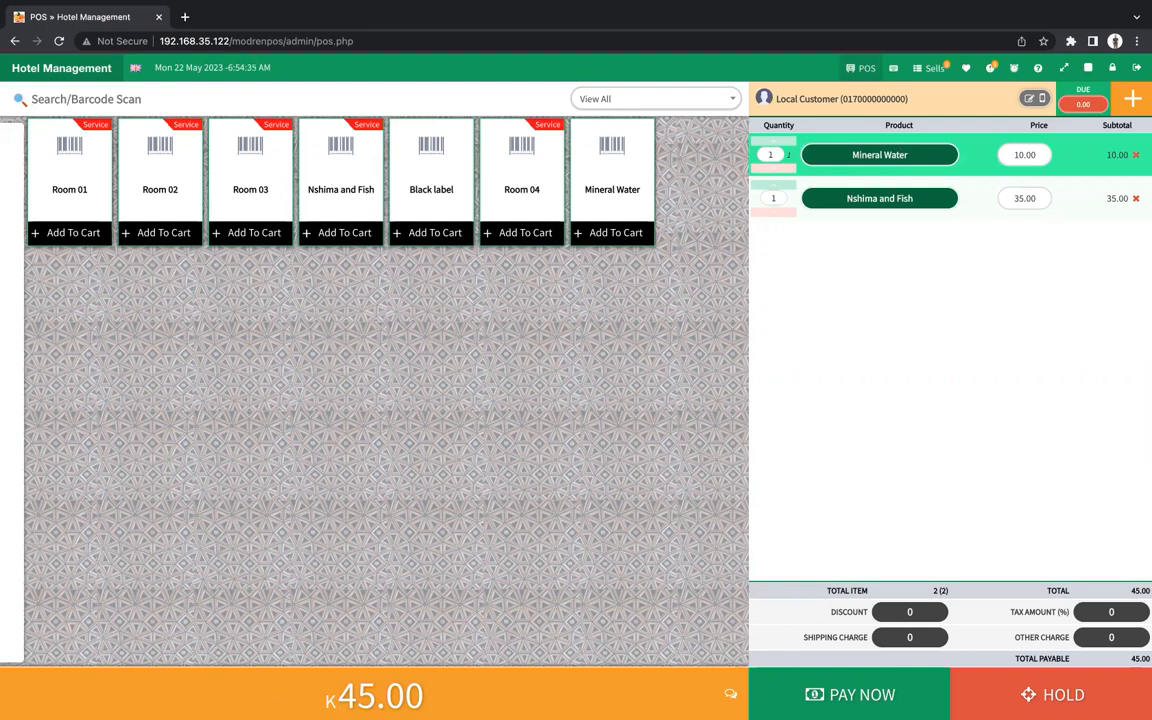
Check the 45.00 order total and discount amount, then begin payment.
{"action": "left_click_drag", "start_coordinate": [424, 694], "coordinate": [330, 700]}
{"action": "left_click", "coordinate": [555, 576]}
{"action": "left_click", "coordinate": [920, 609]}
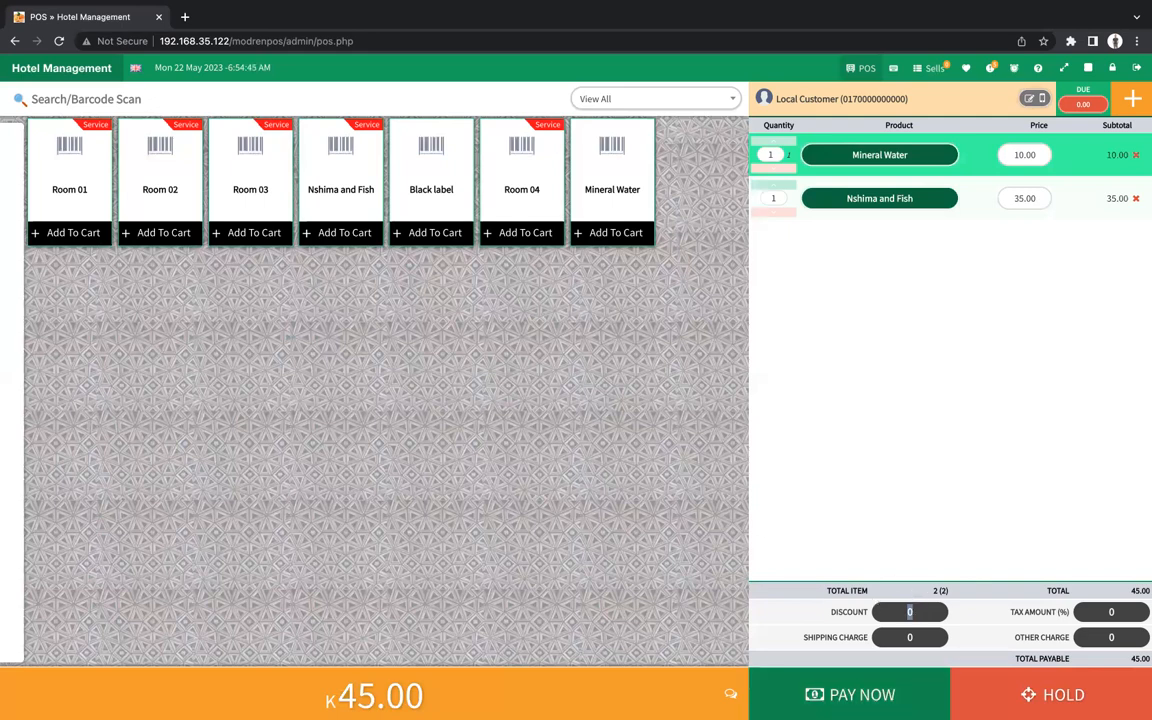
{"action": "left_click", "coordinate": [489, 581]}
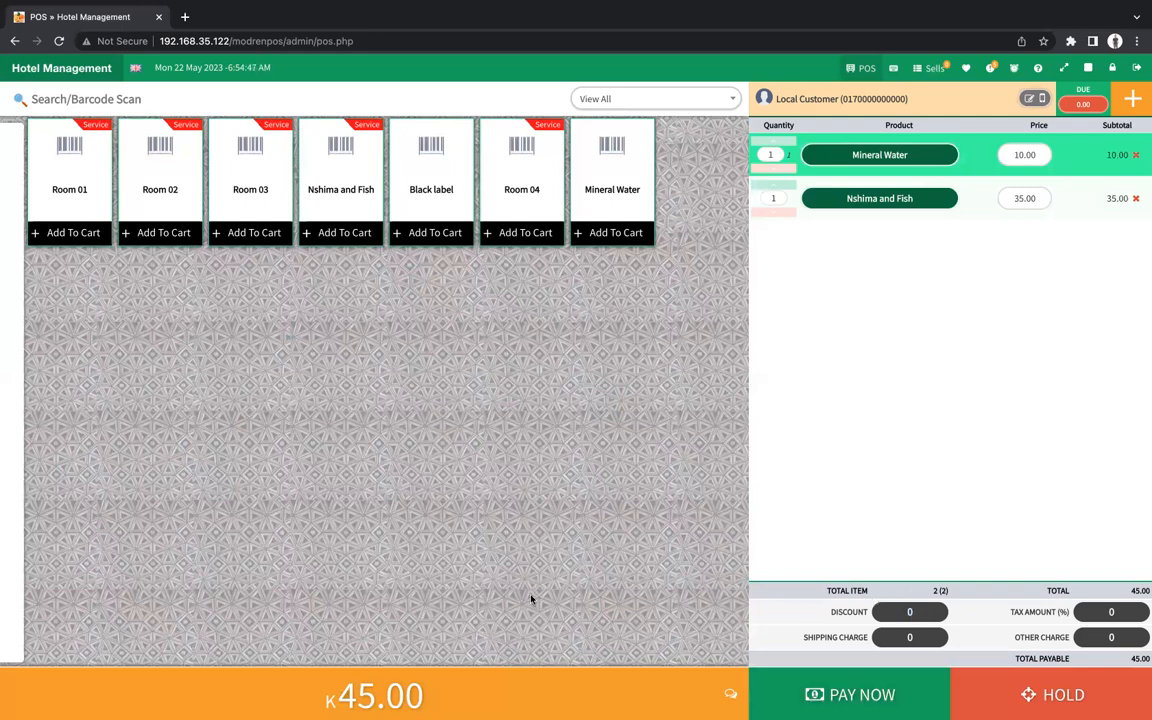
{"action": "left_click", "coordinate": [783, 694]}
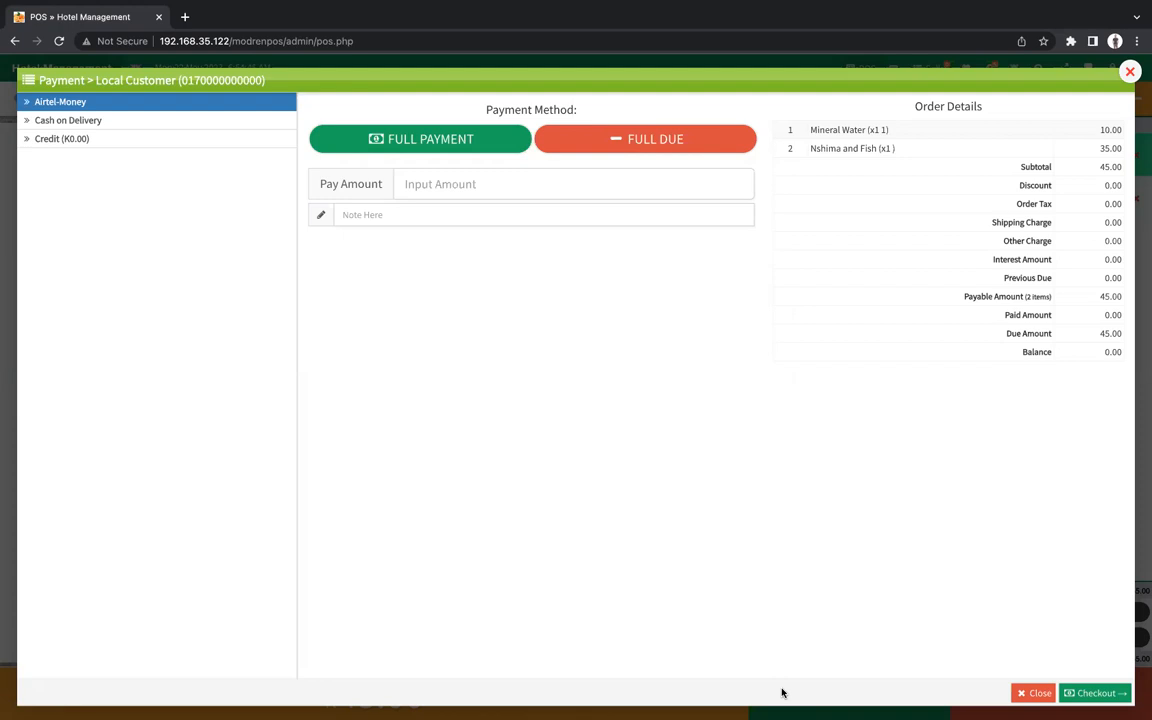
Enter 50 as the amount paid by Airtel-Money and check out, giving 5.00 change.
{"action": "left_click", "coordinate": [455, 194]}
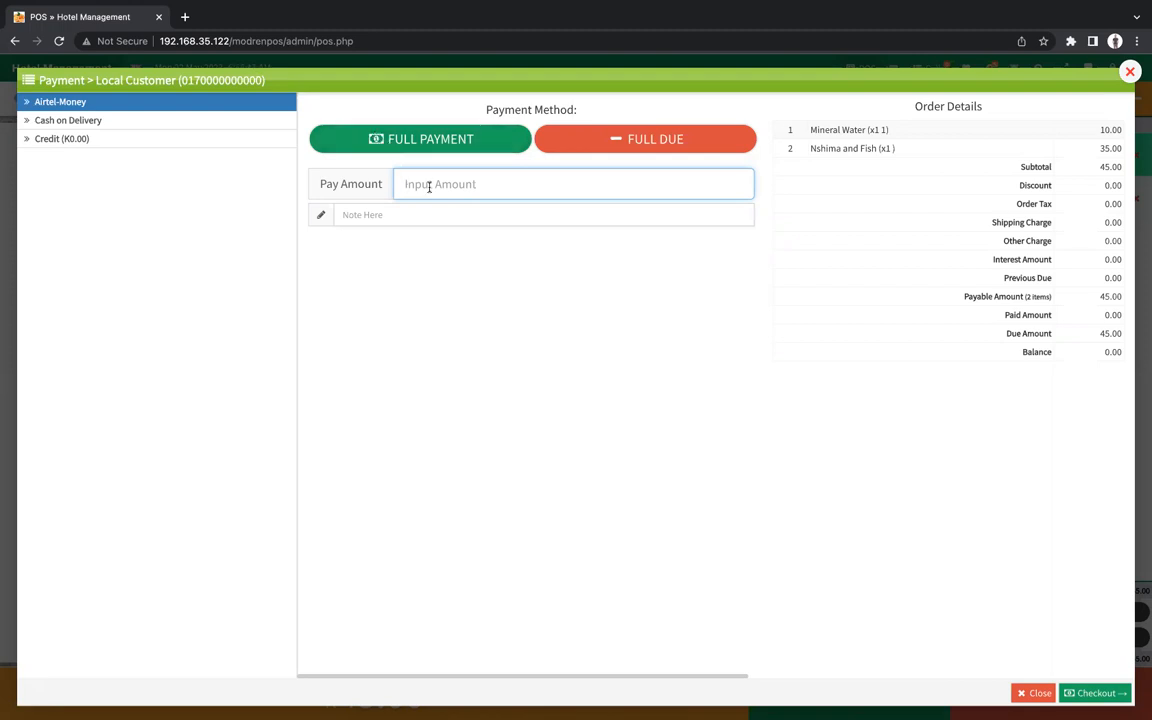
{"action": "type", "text": "500"}
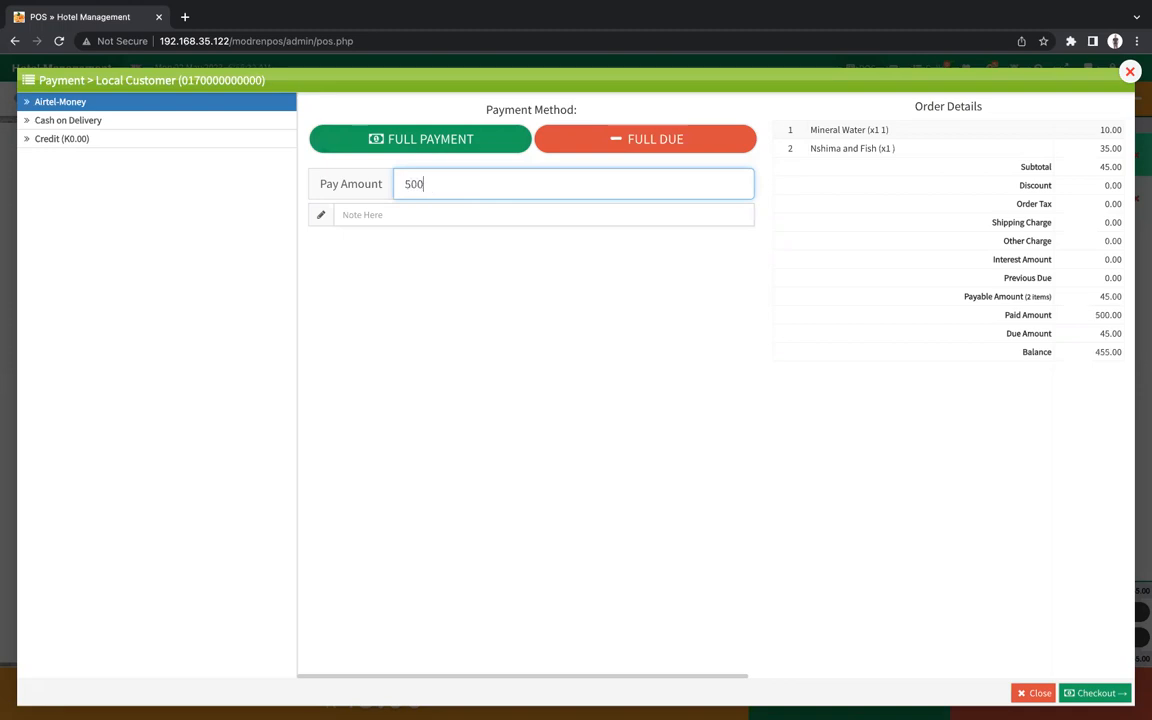
{"action": "key", "text": "BackSpace"}
{"action": "key", "text": "BackSpace"}
{"action": "key", "text": "BackSpace"}
{"action": "type", "text": "50"}
{"action": "left_click", "coordinate": [1095, 694]}
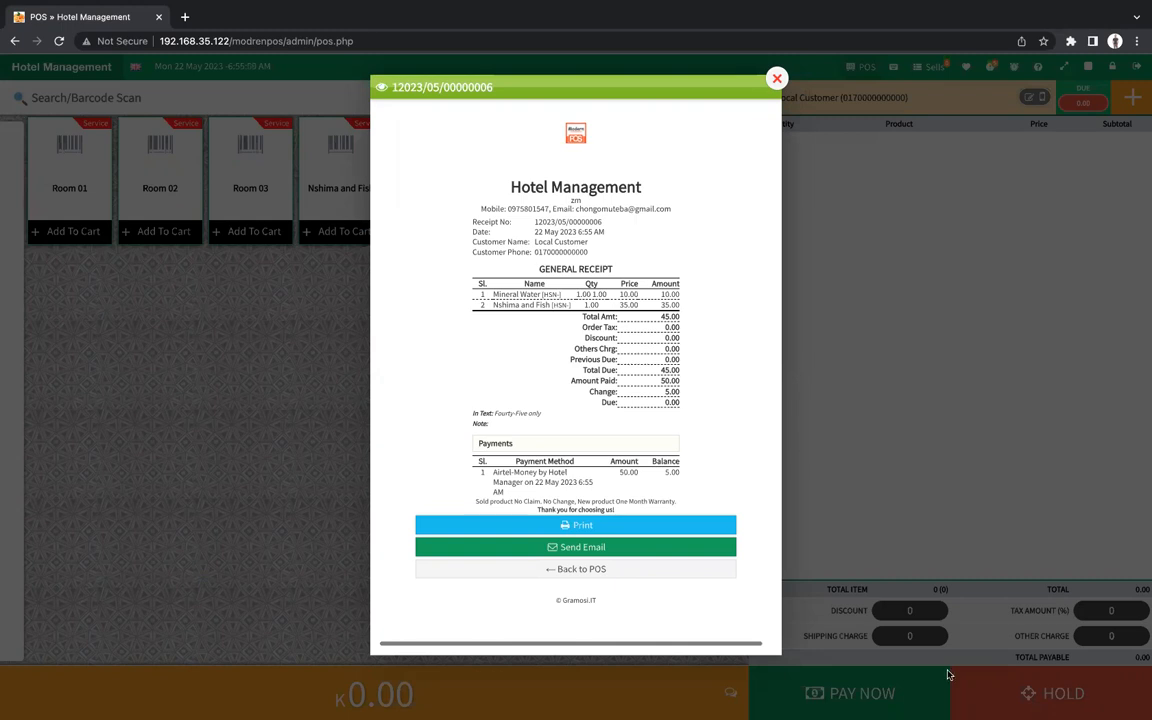
Back at the POS, add Room 01 (350.00) to a fresh cart and open the customer list.
{"action": "left_click", "coordinate": [571, 569]}
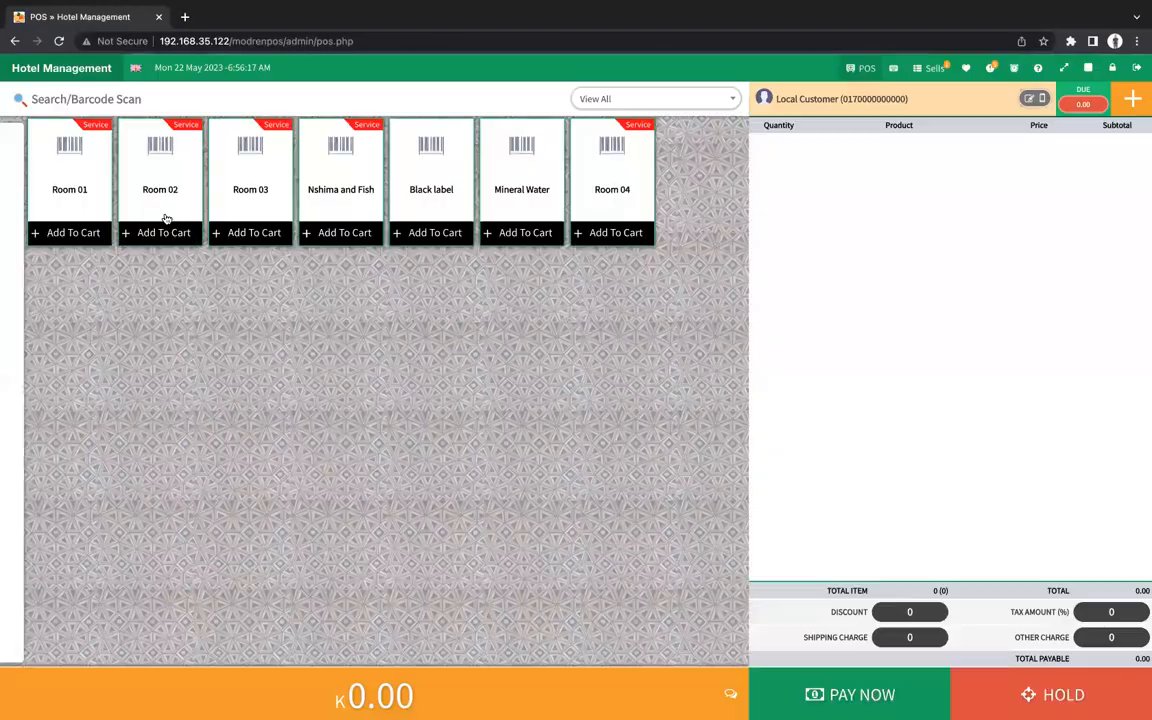
{"action": "left_click", "coordinate": [88, 184]}
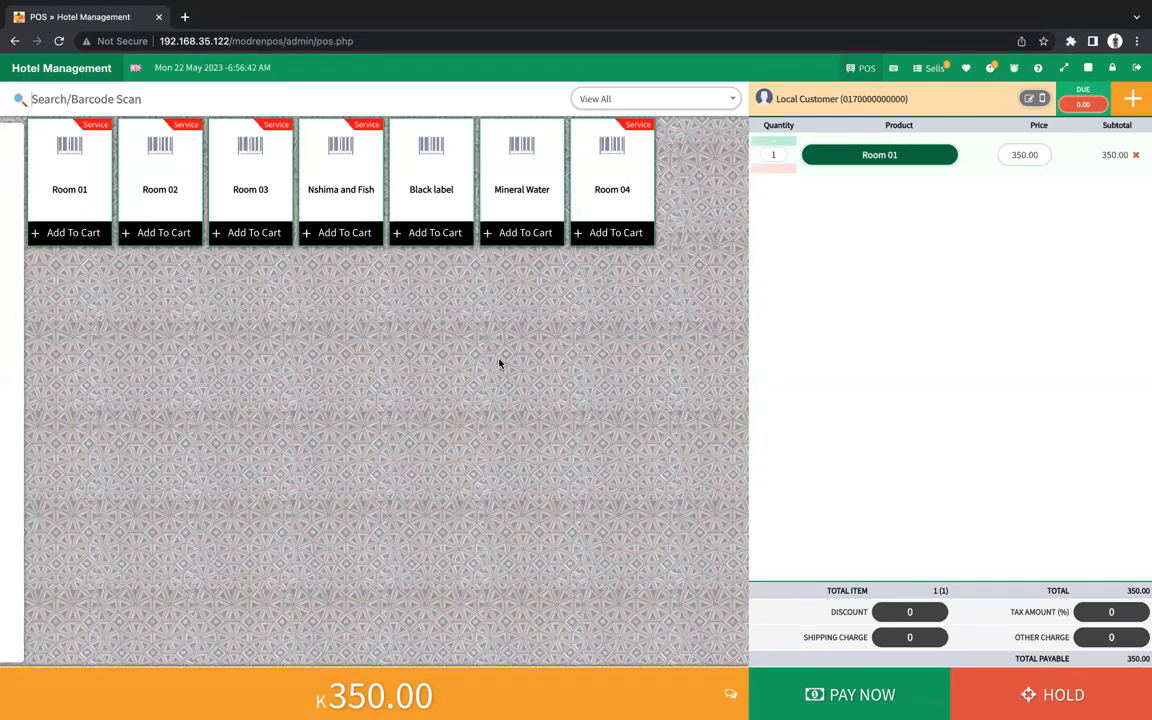
{"action": "left_click", "coordinate": [819, 104]}
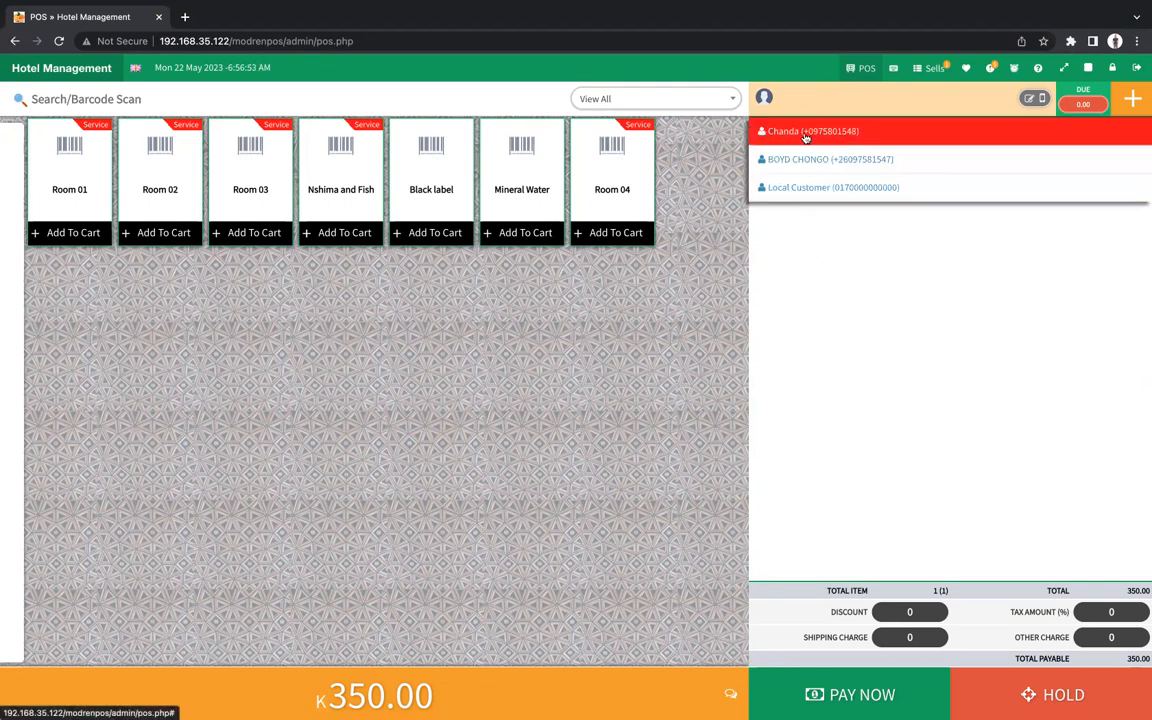
Open the Create New Customer form and enter the customer's full name.
{"action": "left_click", "coordinate": [1124, 99]}
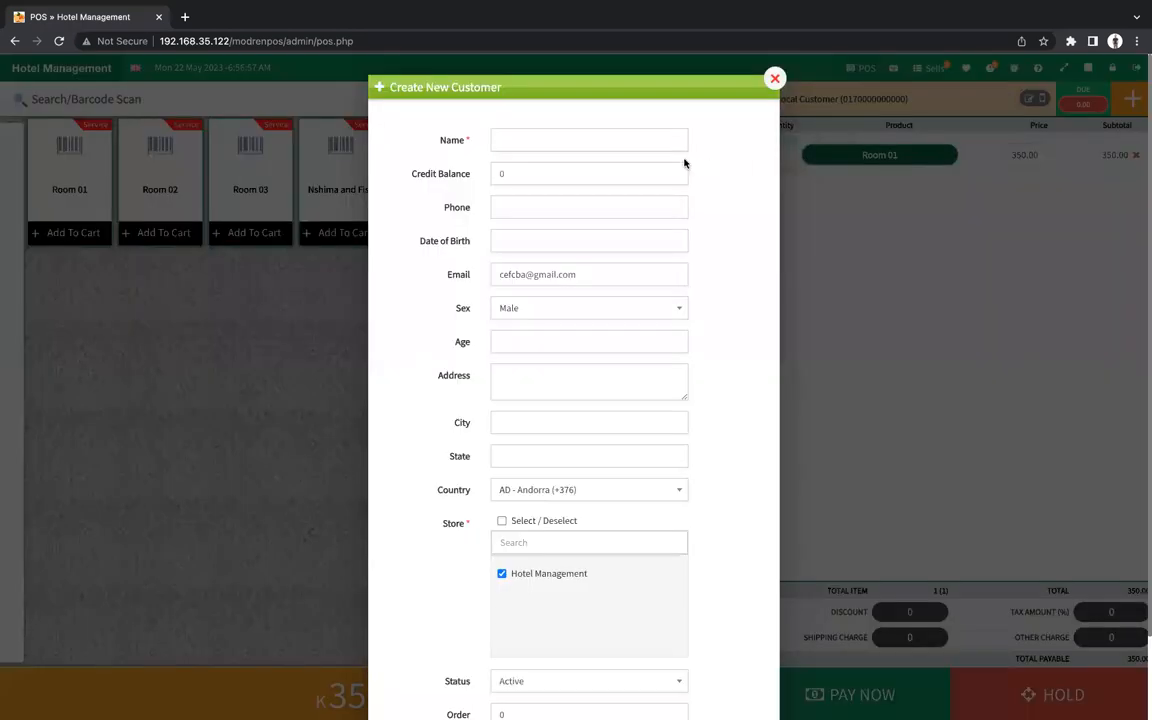
{"action": "left_click", "coordinate": [602, 139]}
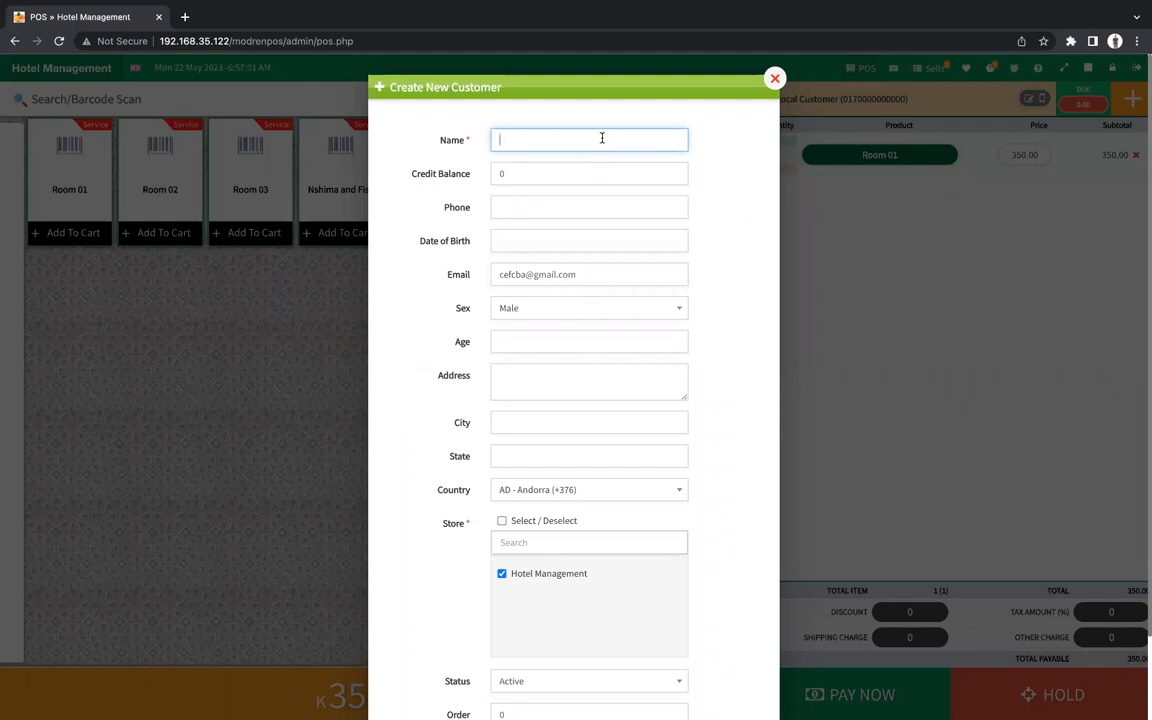
{"action": "type", "text": "B"}
{"action": "key", "text": "BackSpace"}
{"action": "type", "text": "Mwape"}
{"action": "key", "text": "BackSpace"}
{"action": "key", "text": "BackSpace"}
{"action": "key", "text": "BackSpace"}
{"action": "key", "text": "BackSpace"}
{"action": "key", "text": "BackSpace"}
{"action": "left_click", "coordinate": [601, 175]}
Enter the customer's phone number and set the date of birth to 1990-05-14.
{"action": "left_click", "coordinate": [532, 208]}
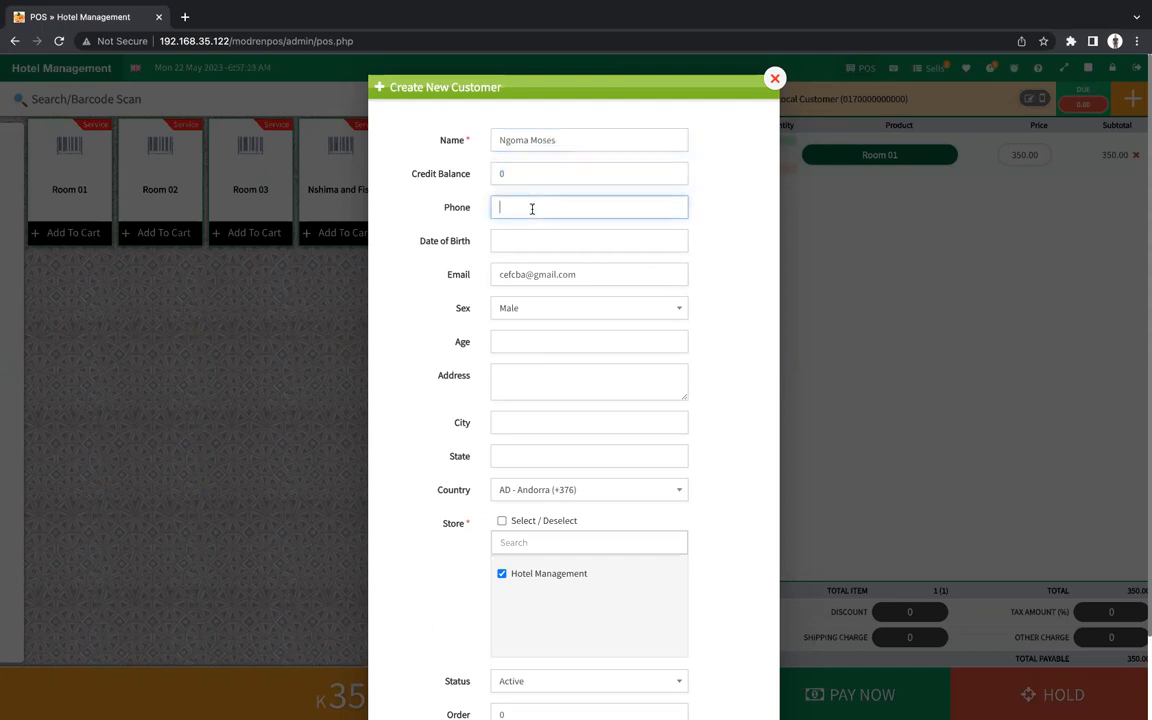
{"action": "left_click", "coordinate": [543, 240]}
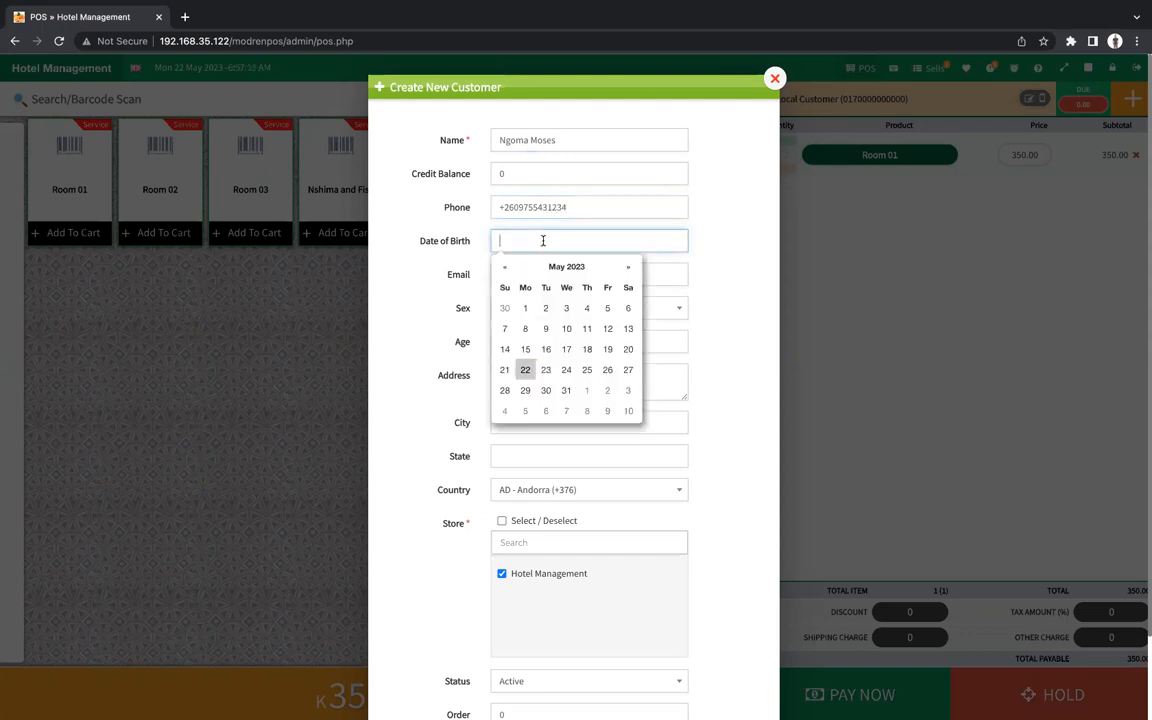
{"action": "left_click", "coordinate": [506, 339]}
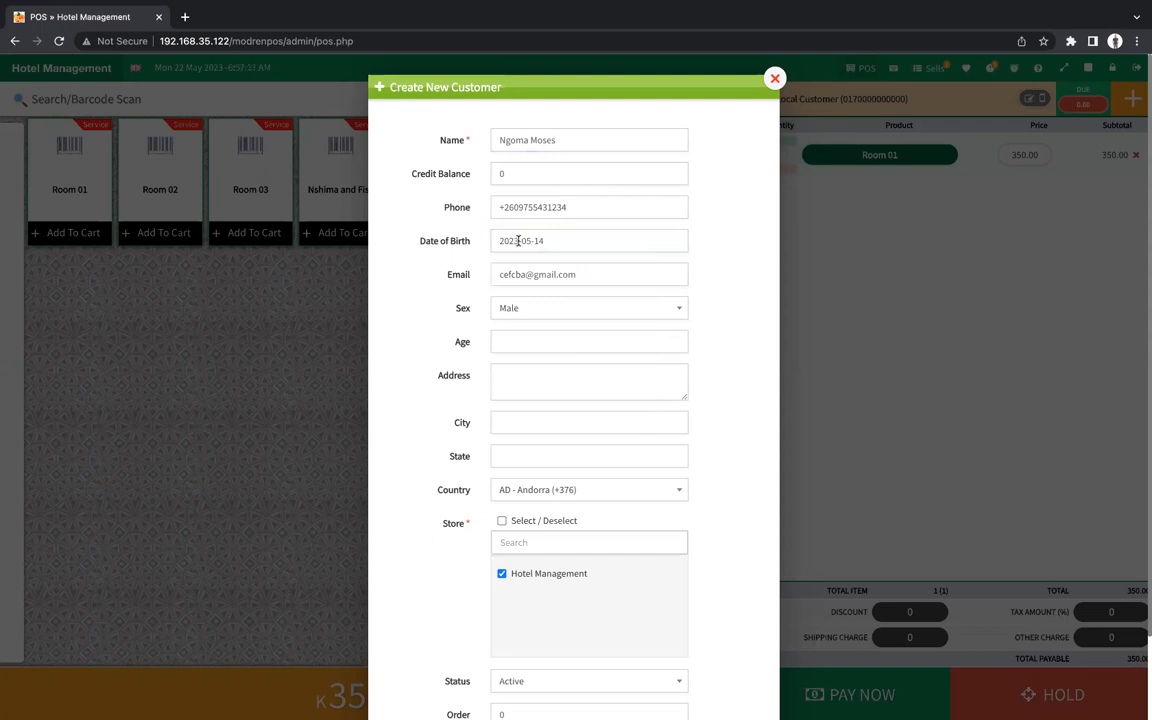
{"action": "left_click", "coordinate": [510, 239]}
{"action": "key", "text": "BackSpace"}
{"action": "key", "text": "BackSpace"}
{"action": "key", "text": "BackSpace"}
Start correcting the customer's e-mail address in the Email field.
{"action": "key", "text": "BackSpace"}
{"action": "type", "text": "1990"}
{"action": "key", "text": "Escape"}
{"action": "left_click_drag", "start_coordinate": [576, 275], "coordinate": [525, 274]}
{"action": "left_click", "coordinate": [525, 274]}
{"action": "key", "text": "BackSpace"}
{"action": "key", "text": "BackSpace"}
{"action": "key", "text": "BackSpace"}
{"action": "key", "text": "BackSpace"}
{"action": "key", "text": "BackSpace"}
{"action": "key", "text": "BackSpace"}
Finish the customer's e-mail, keep sex as Male, and set age to 33.
{"action": "type", "text": "moses"}
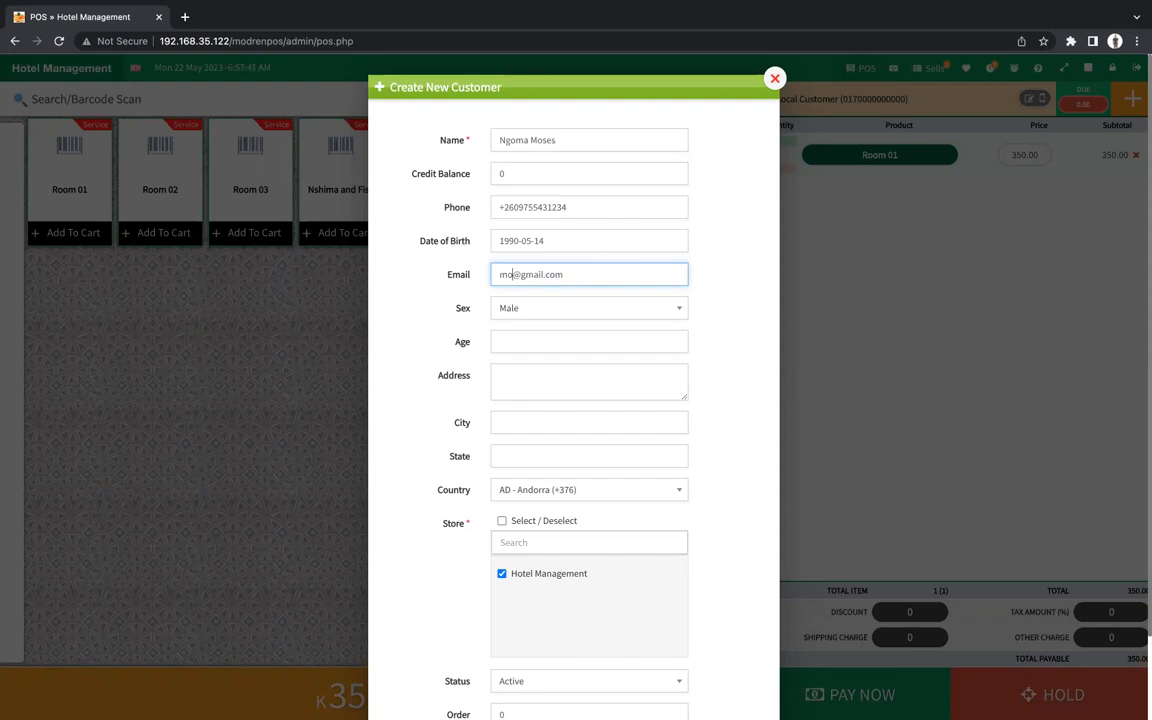
{"action": "left_click", "coordinate": [537, 313]}
{"action": "left_click", "coordinate": [537, 313]}
{"action": "left_click", "coordinate": [511, 346]}
{"action": "type", "text": "140"}
{"action": "key", "text": "BackSpace"}
{"action": "key", "text": "BackSpace"}
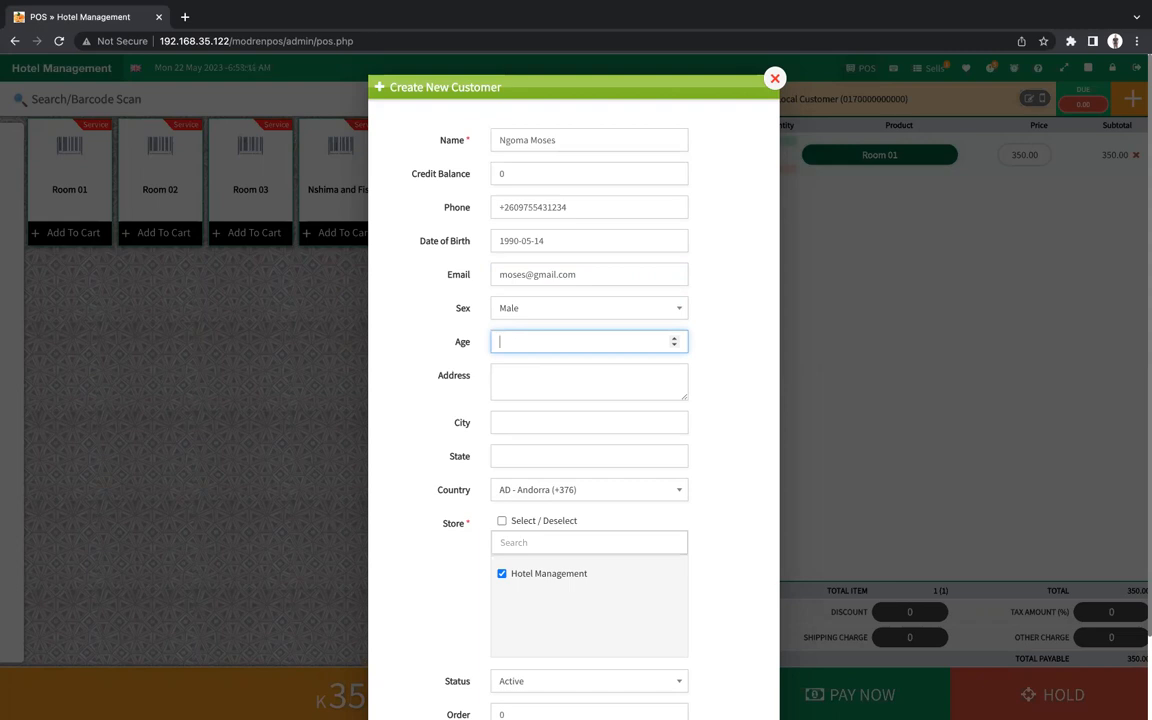
{"action": "type", "text": "33"}
Set address and city Lusaka, state Zambia, country ZM - Zambia, and save the customer.
{"action": "left_click", "coordinate": [531, 386]}
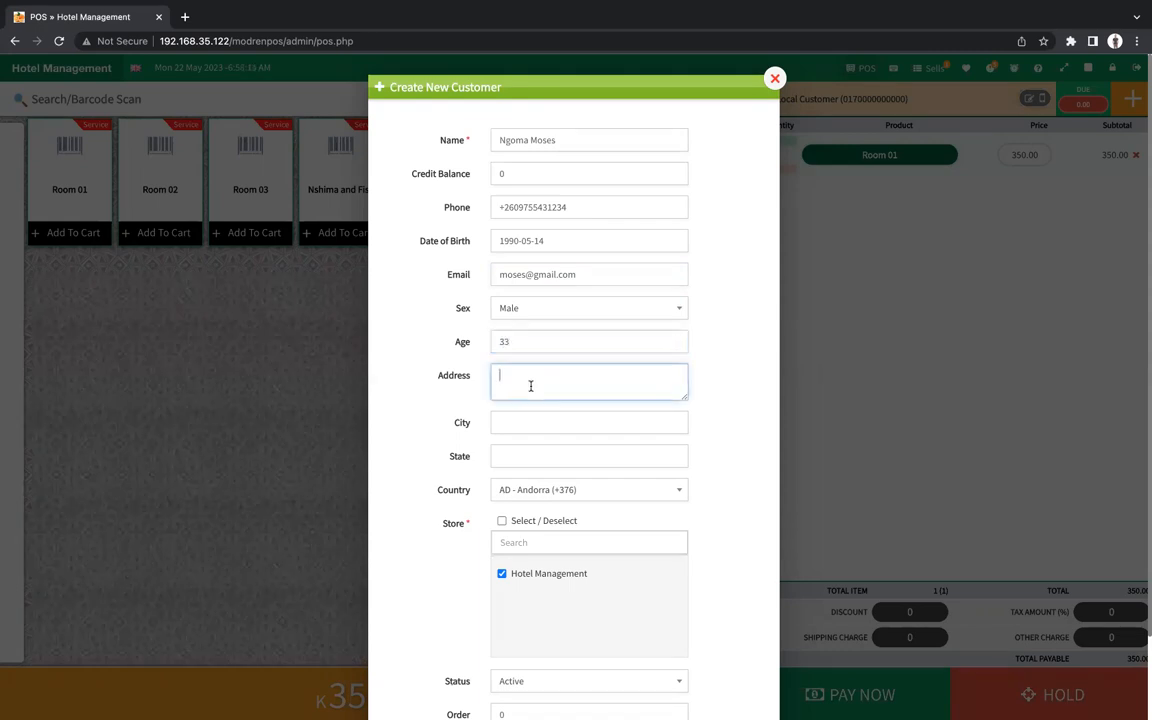
{"action": "type", "text": "Lusaka"}
{"action": "left_click", "coordinate": [539, 422]}
{"action": "type", "text": "Lusaka"}
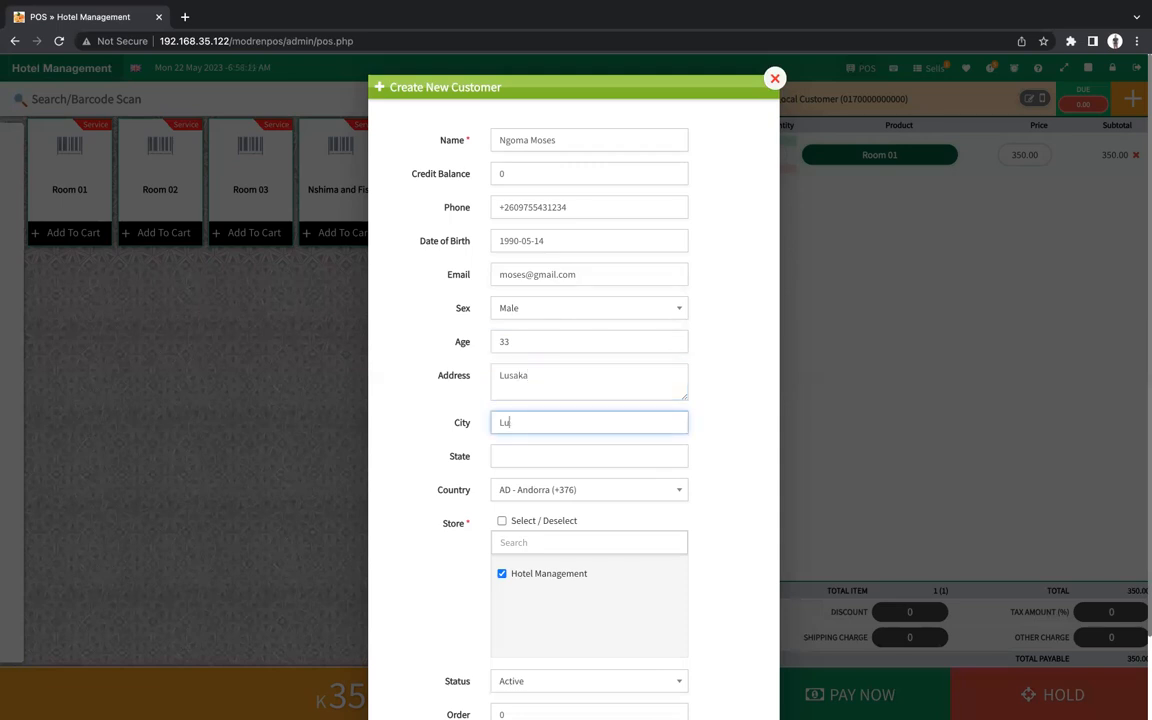
{"action": "left_click", "coordinate": [558, 456]}
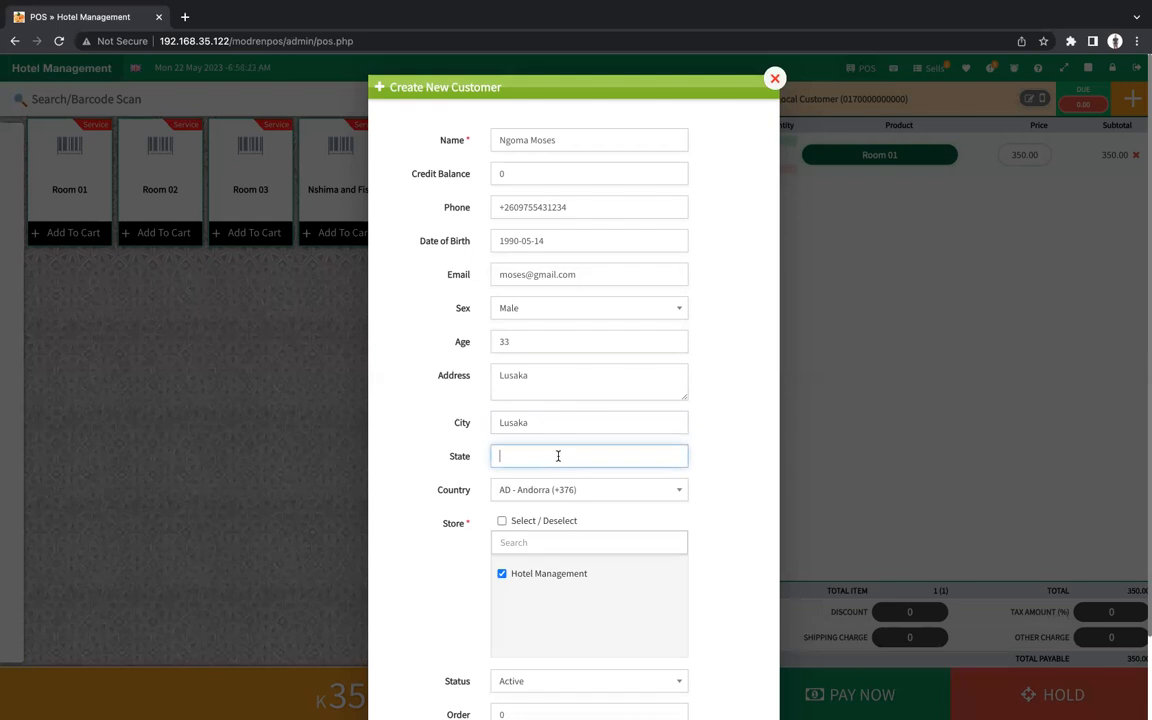
{"action": "type", "text": "Zambia"}
{"action": "left_click", "coordinate": [607, 489]}
{"action": "type", "text": "za"}
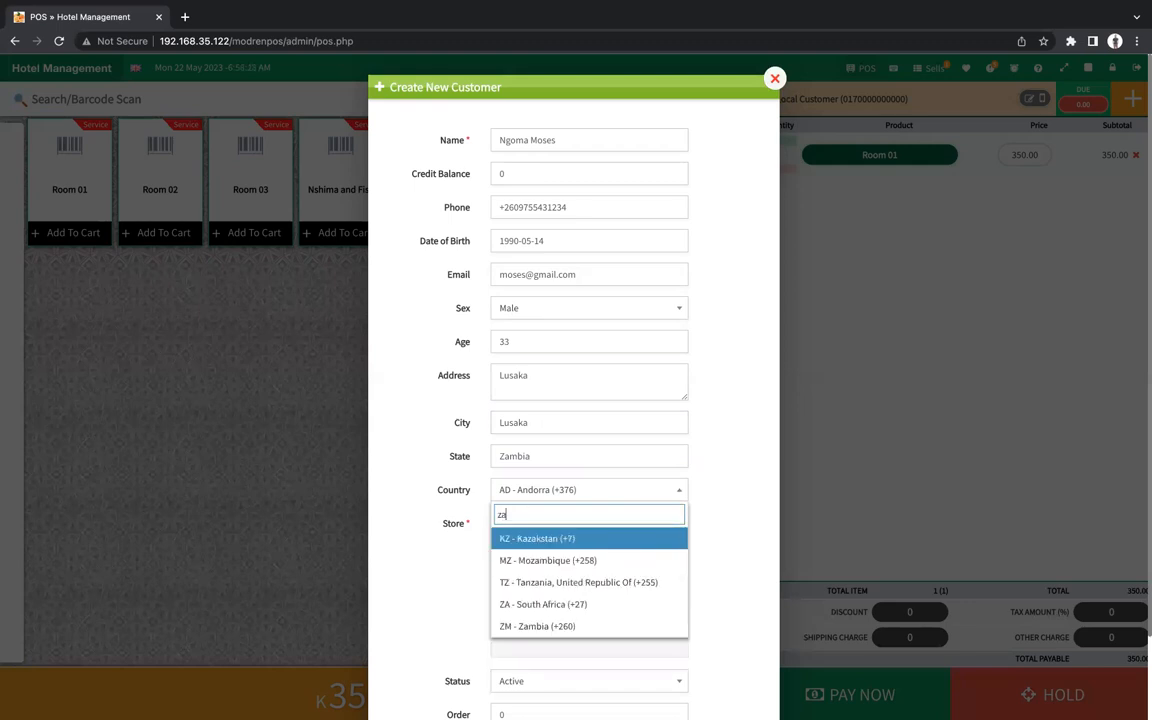
{"action": "type", "text": "m"}
{"action": "left_click", "coordinate": [600, 555]}
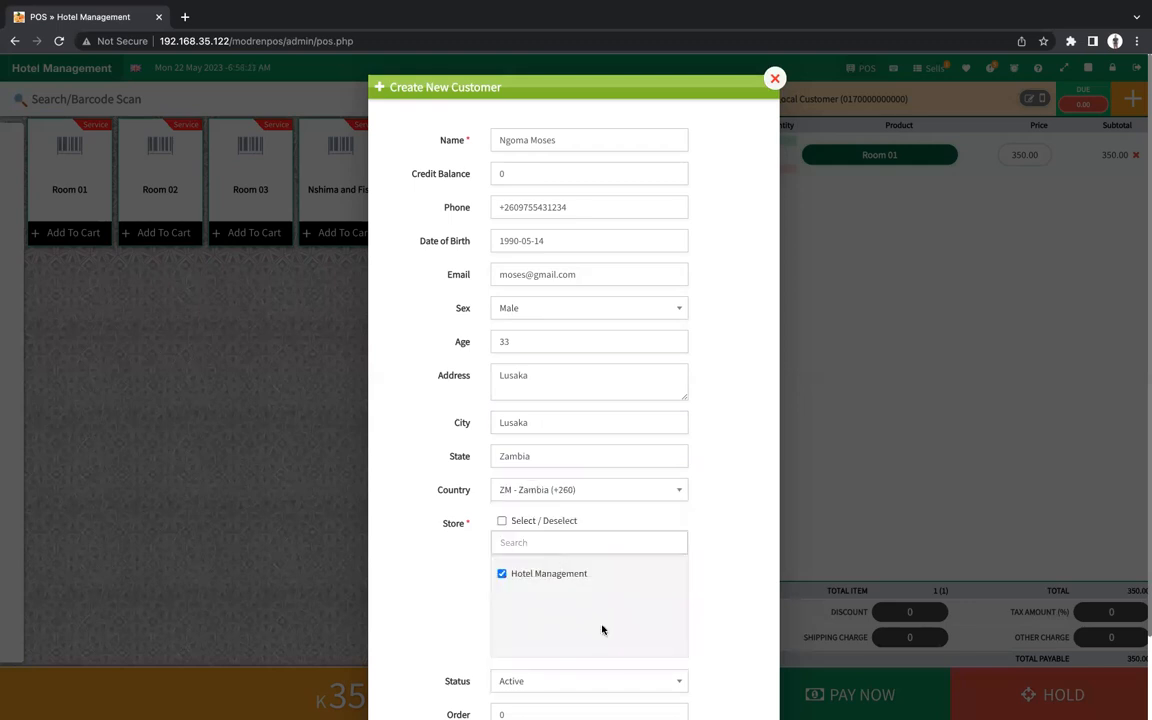
{"action": "scroll", "coordinate": [603, 629], "scroll_direction": "down", "scroll_amount": 2}
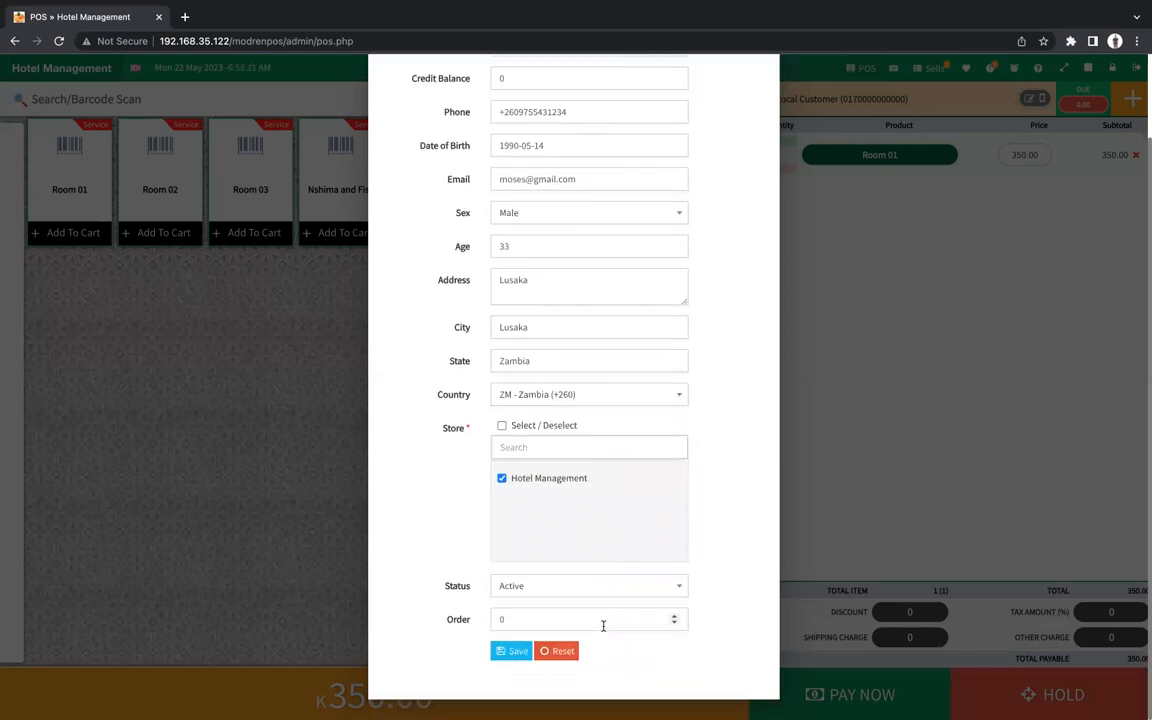
{"action": "left_click", "coordinate": [507, 652]}
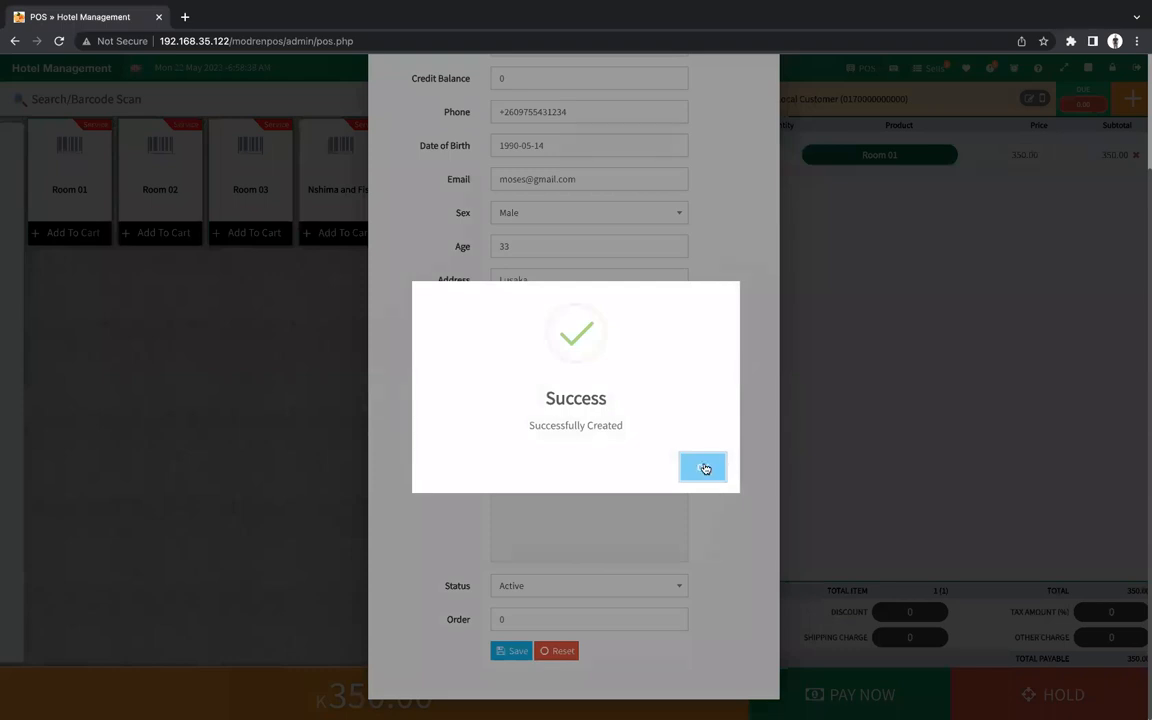
{"action": "left_click", "coordinate": [703, 467]}
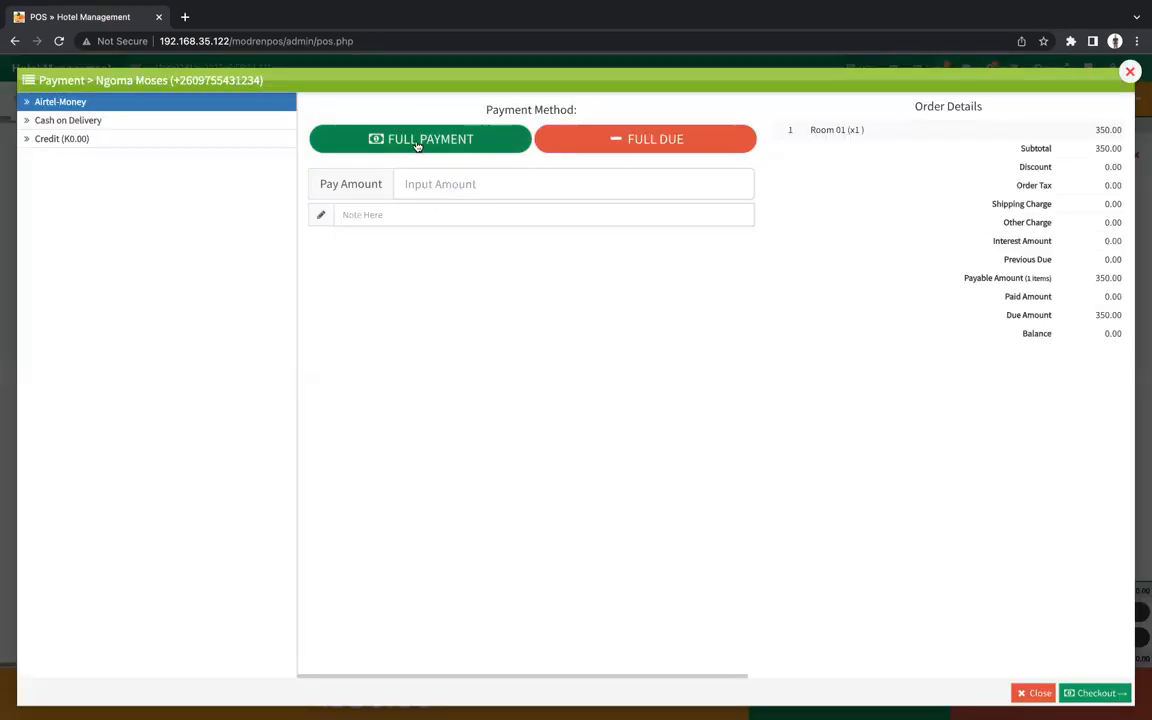
Pay 400 for the 350.00 Room 01 sale and review the receipt showing 50.00 change.
{"action": "left_click", "coordinate": [468, 184]}
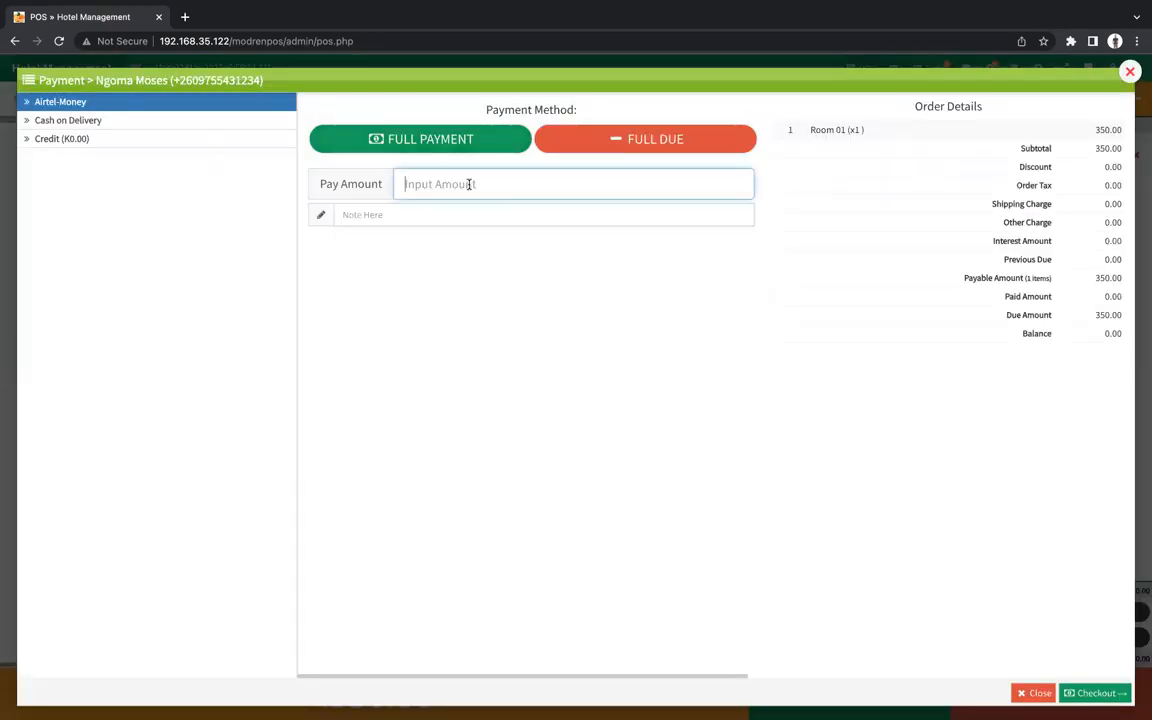
{"action": "type", "text": "400"}
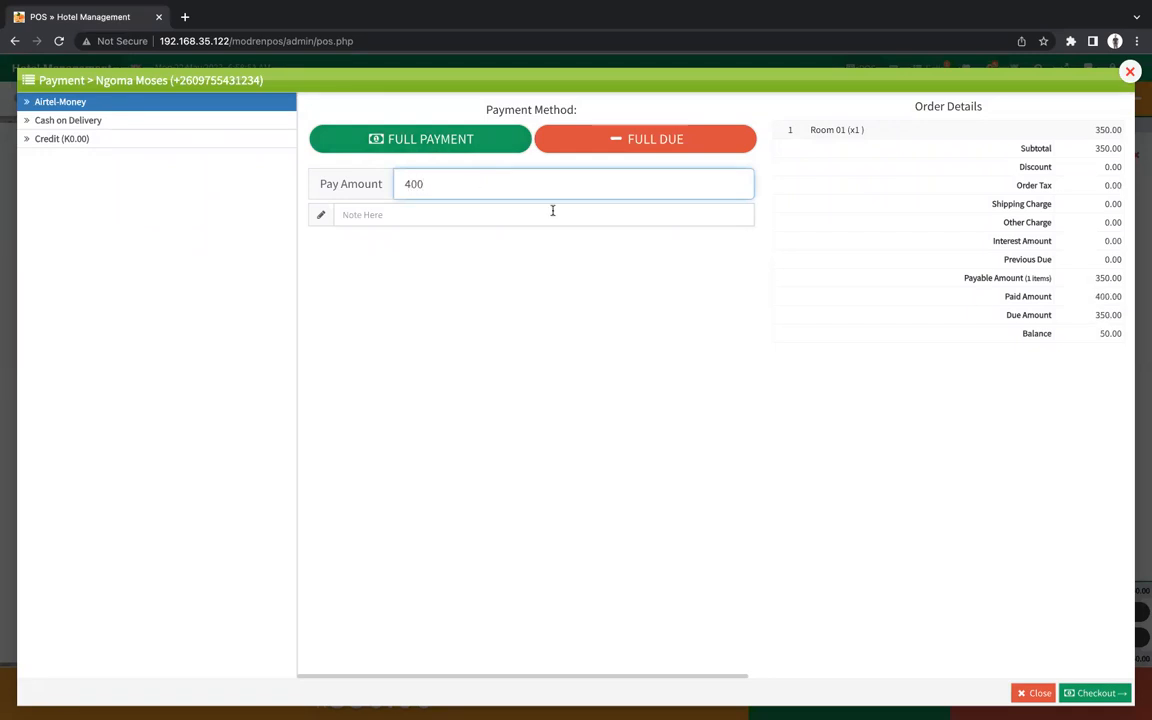
{"action": "left_click", "coordinate": [1088, 695]}
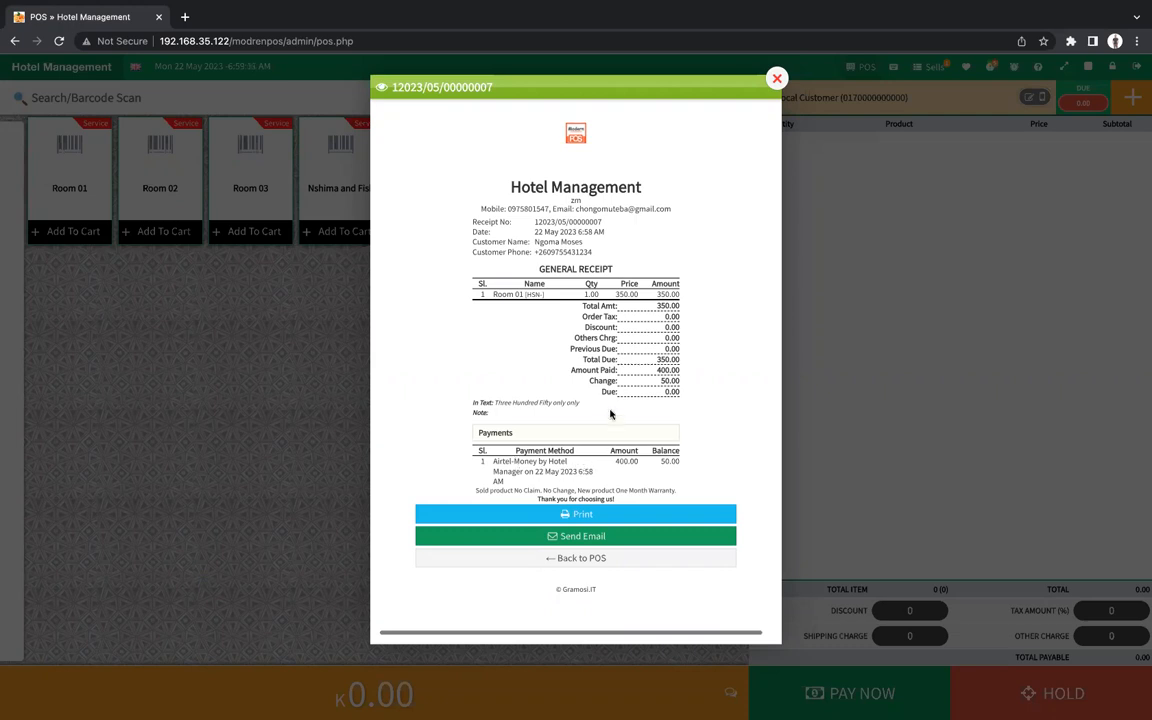
{"action": "double_click", "coordinate": [662, 370]}
{"action": "left_click", "coordinate": [650, 428]}
{"action": "left_click_drag", "start_coordinate": [493, 471], "coordinate": [521, 472]}
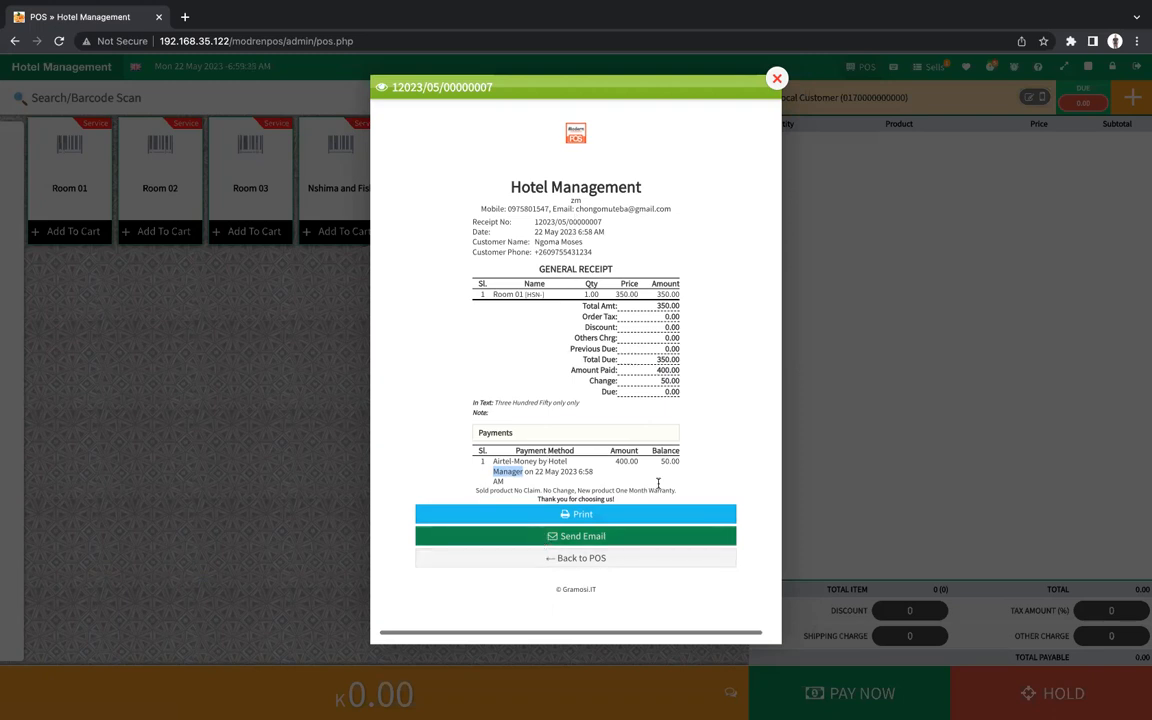
{"action": "left_click", "coordinate": [571, 560]}
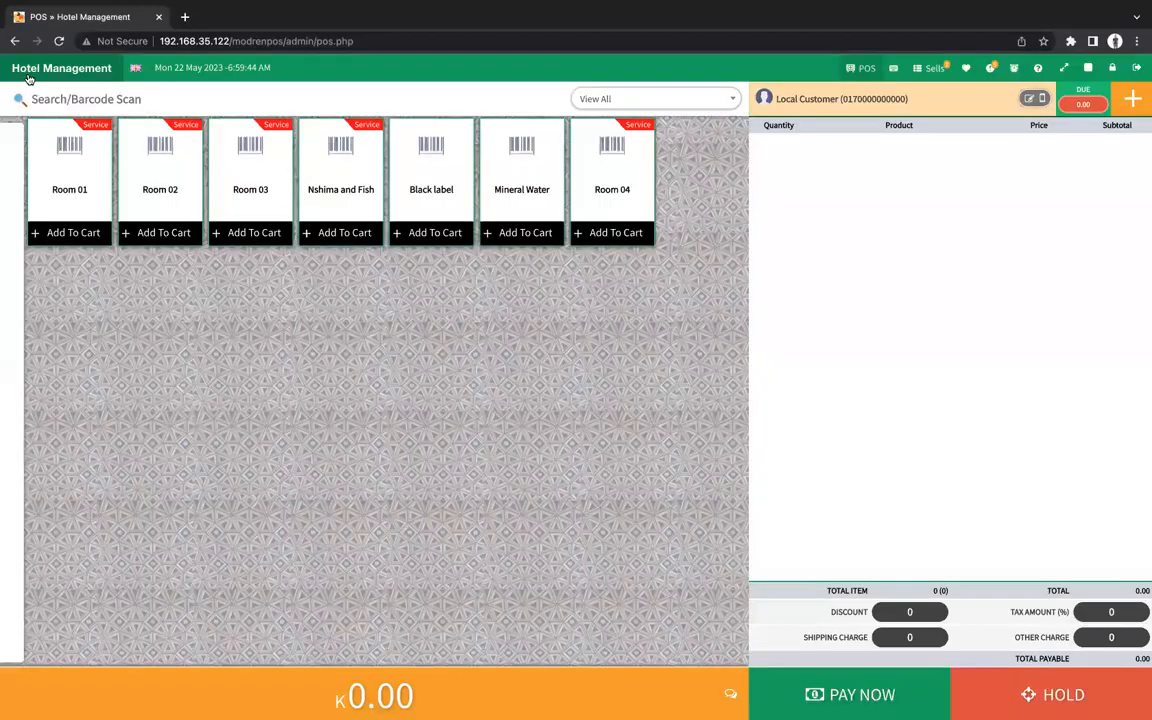
Go to the dashboard, then head for the Sell List under SELL.
{"action": "left_click", "coordinate": [29, 77]}
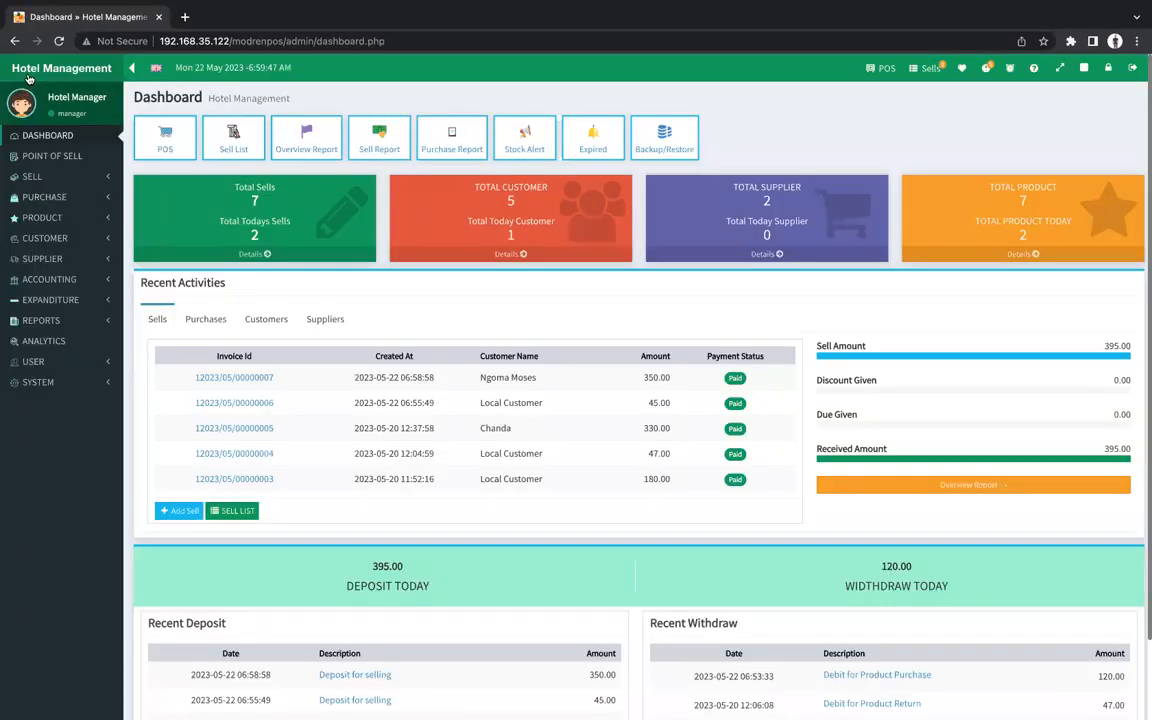
{"action": "left_click", "coordinate": [55, 177]}
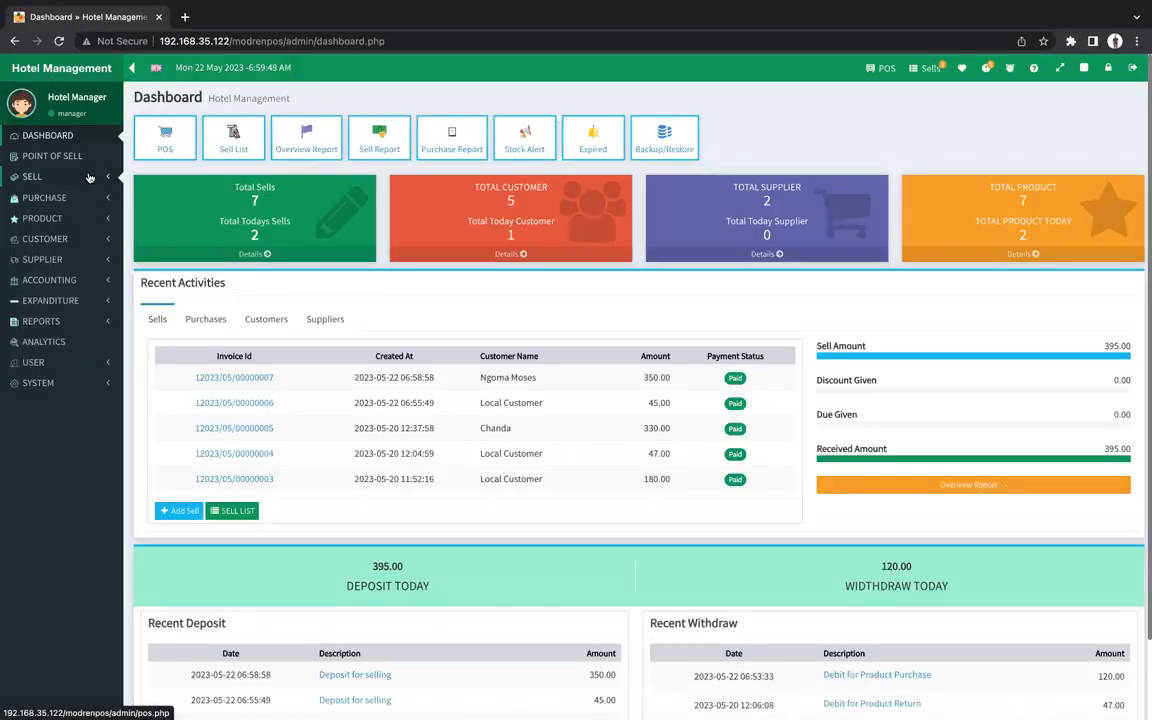
Load the sales invoice list and filter it to the last 7 days.
{"action": "left_click", "coordinate": [45, 197]}
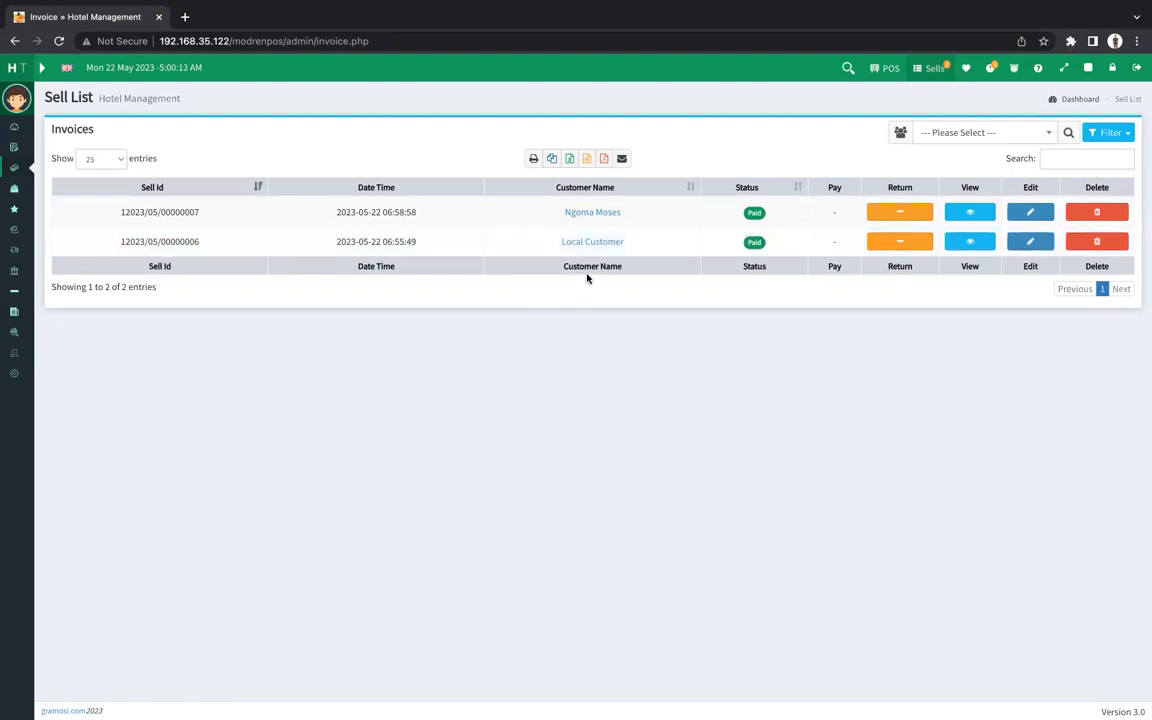
{"action": "left_click", "coordinate": [848, 69]}
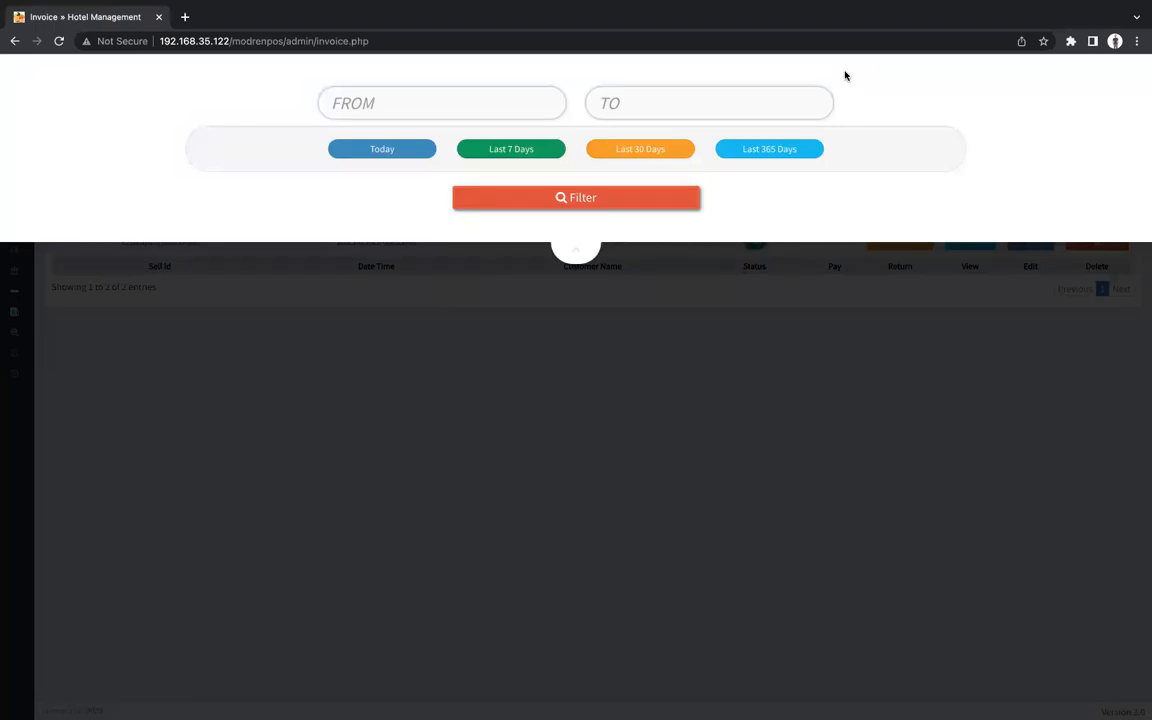
{"action": "left_click", "coordinate": [507, 156]}
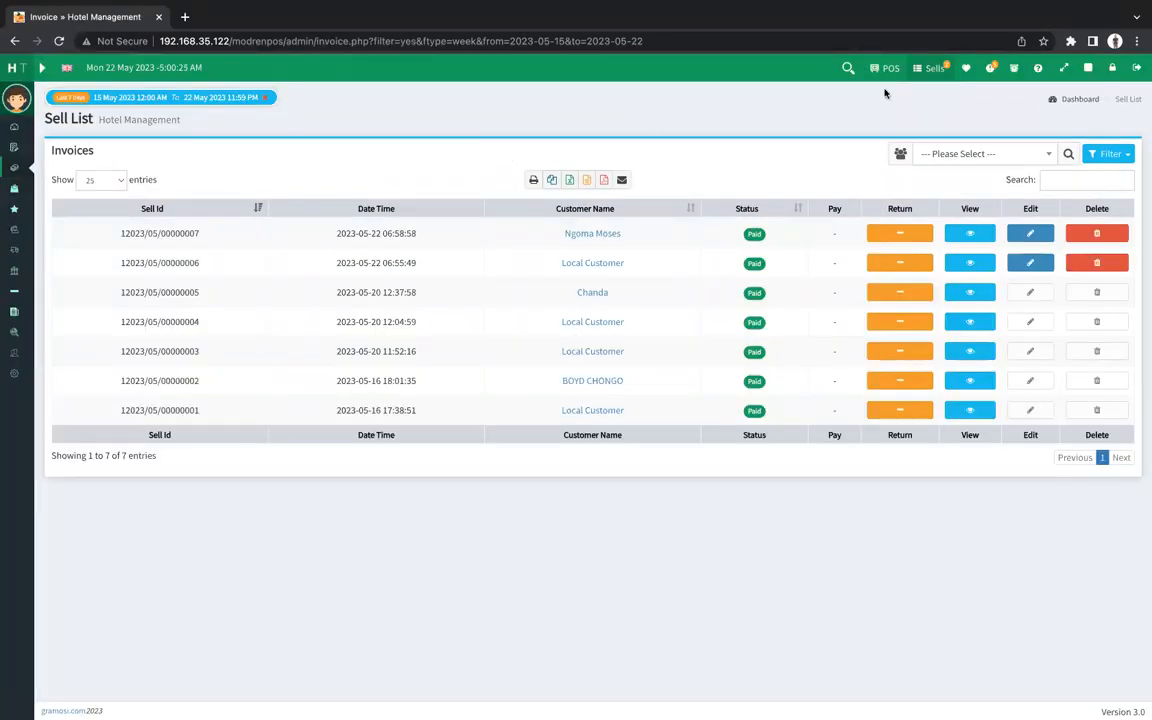
Filter the invoices from 2023-05-01 to 2023-05-27.
{"action": "left_click", "coordinate": [849, 70]}
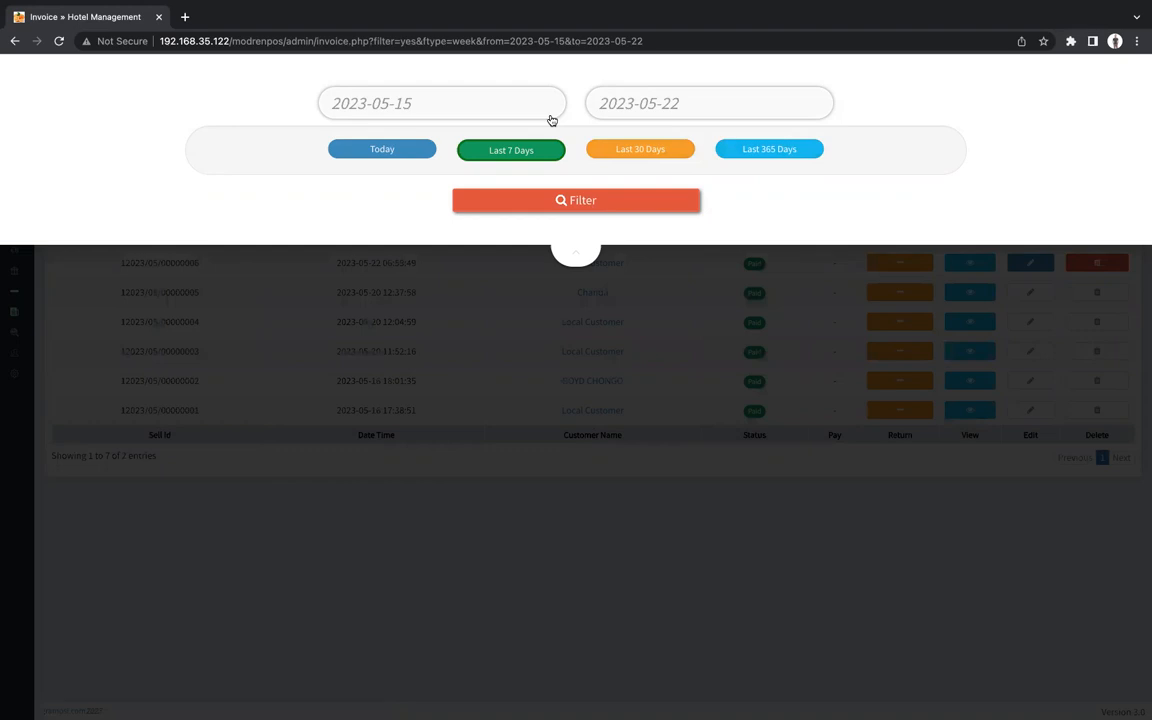
{"action": "left_click", "coordinate": [431, 117]}
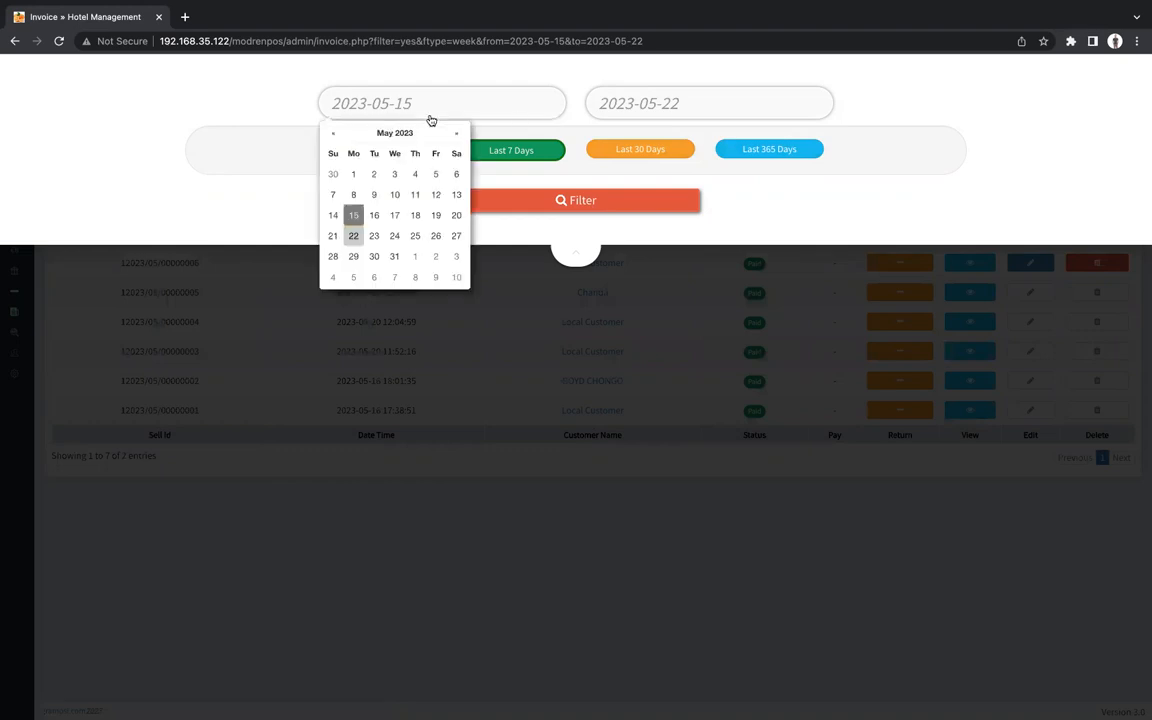
{"action": "left_click", "coordinate": [643, 110]}
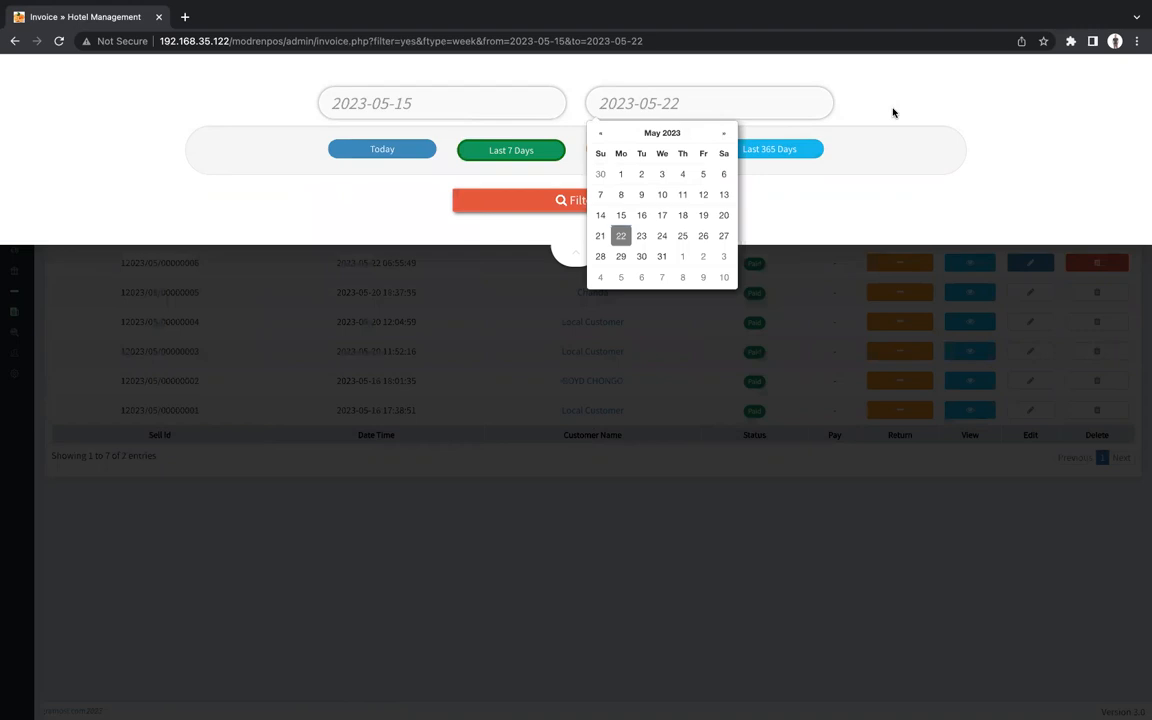
{"action": "left_click", "coordinate": [779, 208]}
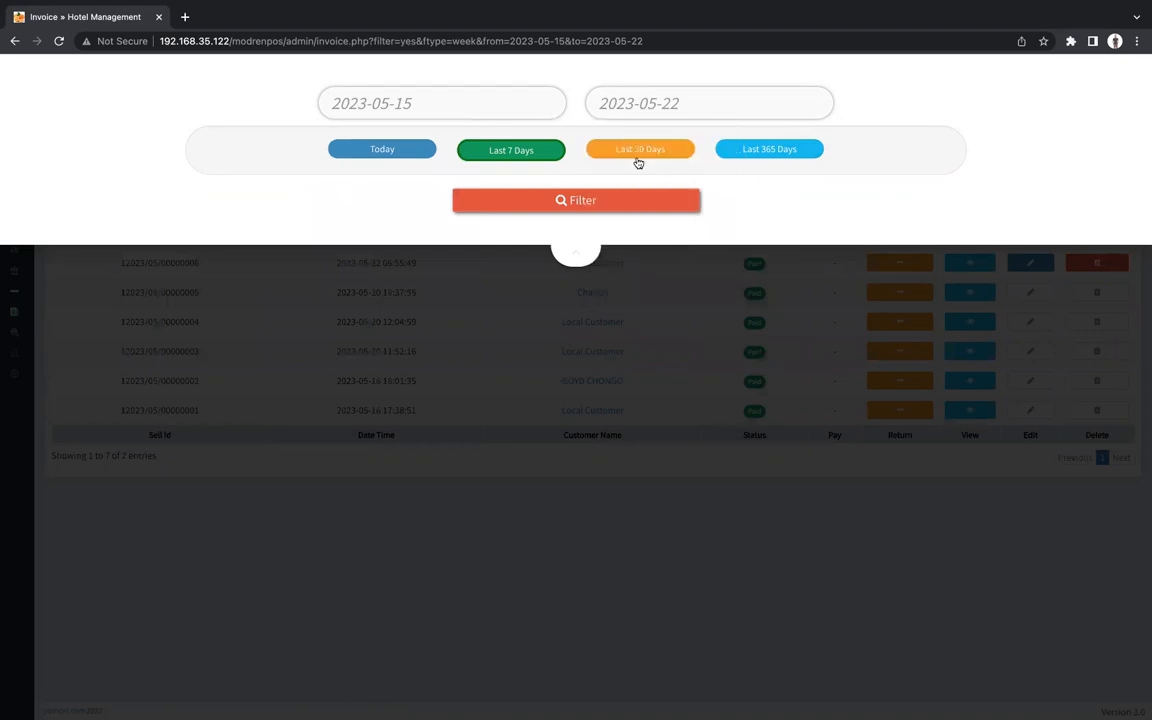
{"action": "left_click", "coordinate": [508, 115]}
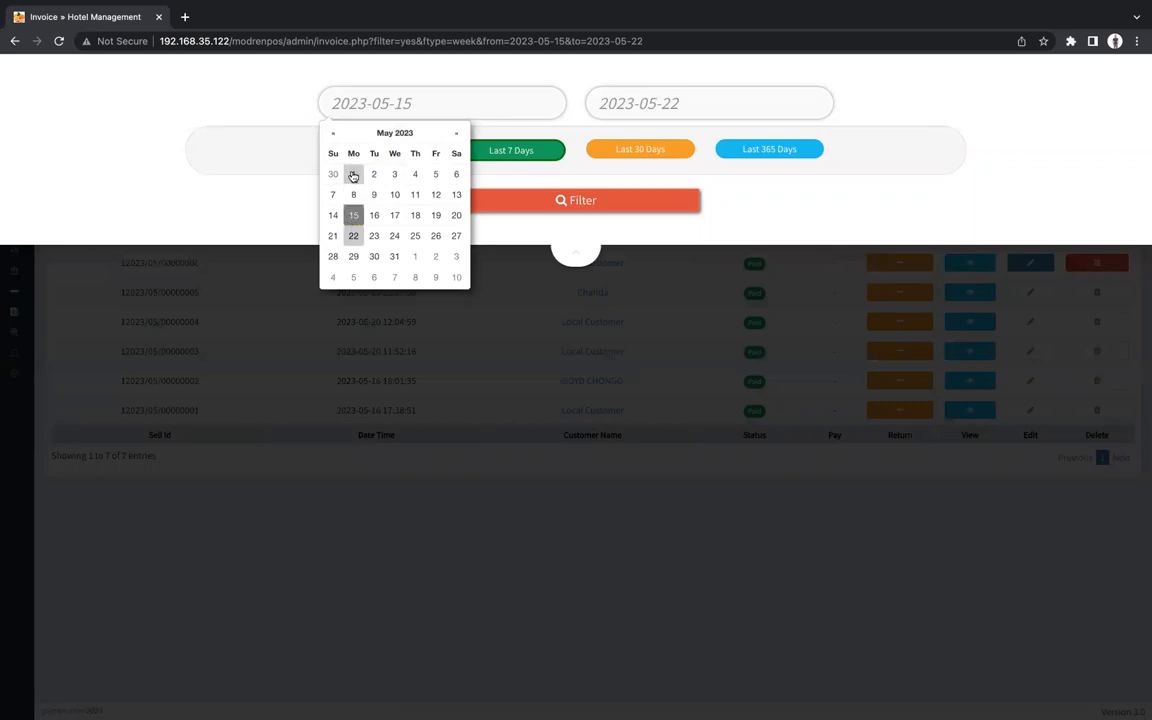
{"action": "left_click", "coordinate": [353, 175]}
{"action": "left_click", "coordinate": [668, 103]}
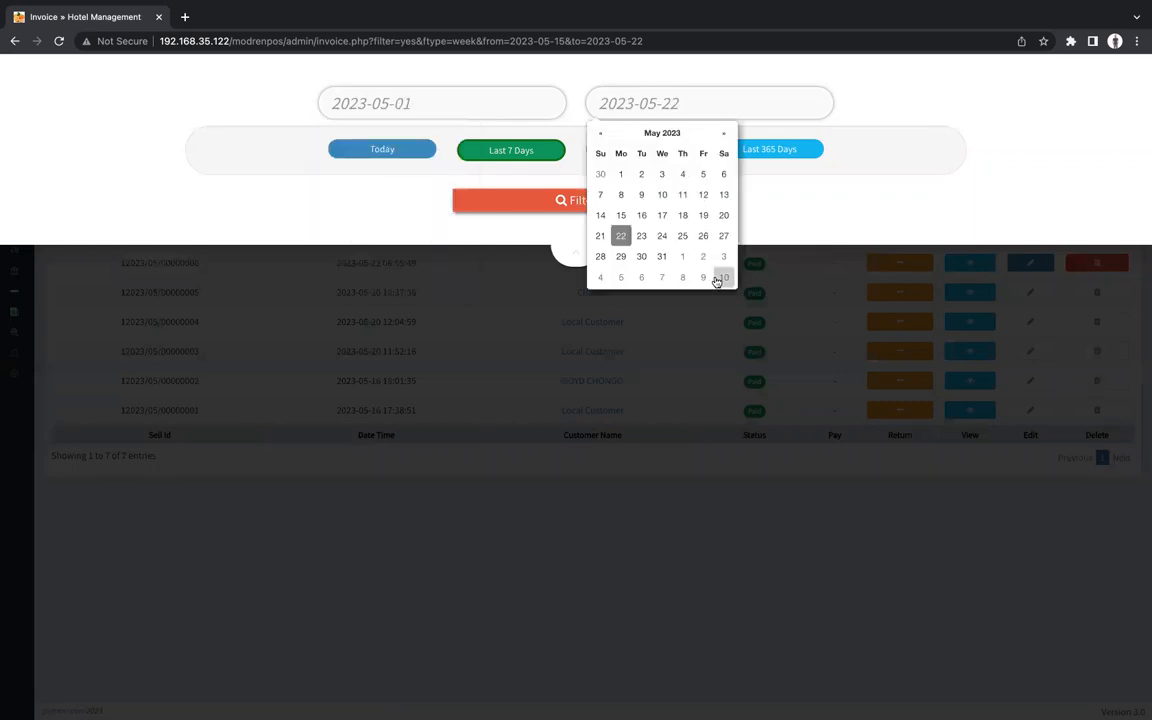
{"action": "left_click", "coordinate": [723, 236]}
{"action": "left_click", "coordinate": [545, 211]}
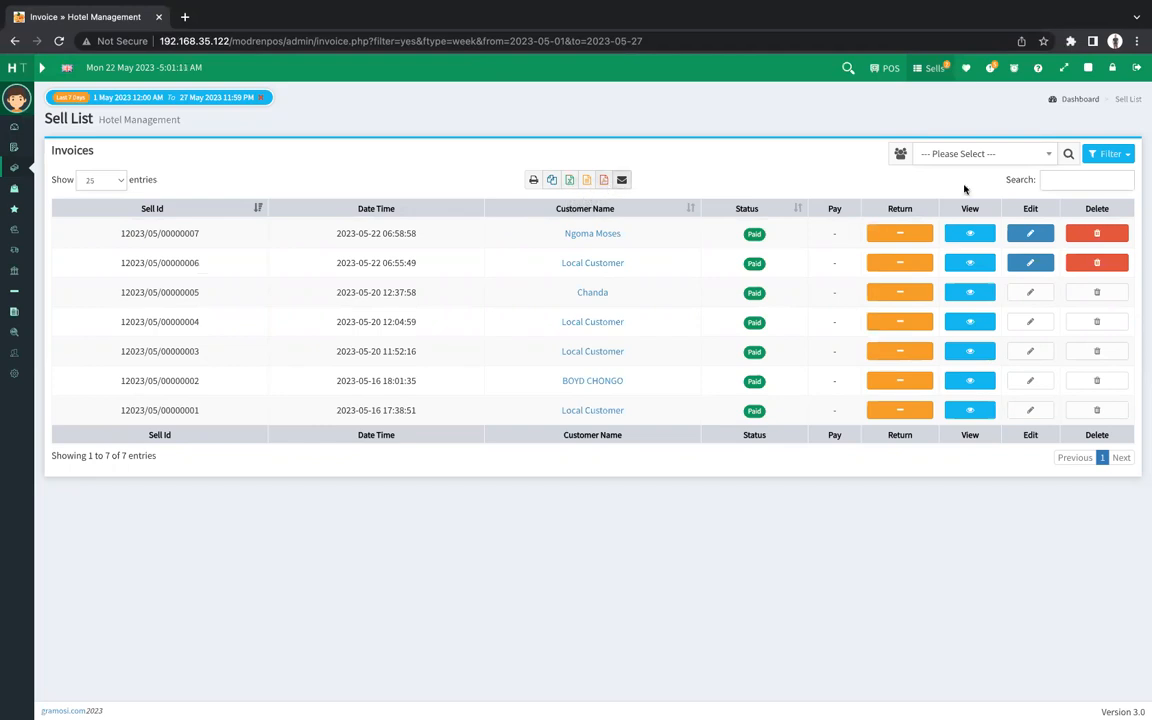
Check the Sell List's invoice status filter options, then expand the sidebar into the full labelled menu.
{"action": "left_click", "coordinate": [1118, 154]}
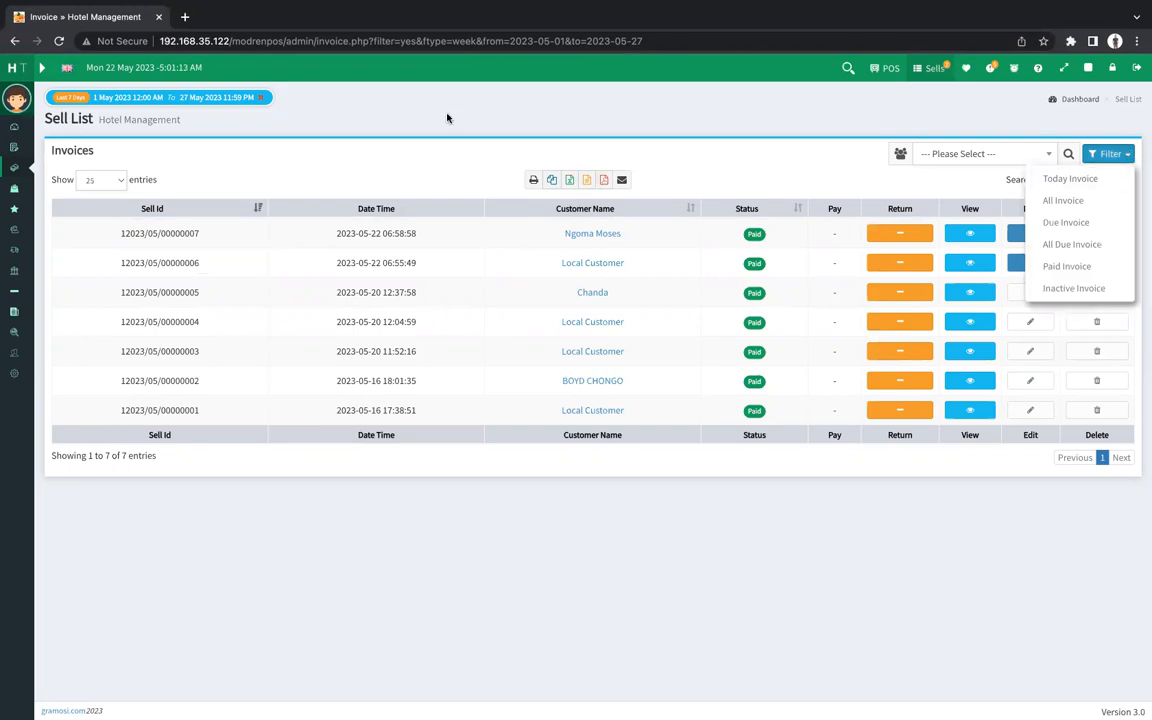
{"action": "left_click", "coordinate": [43, 70]}
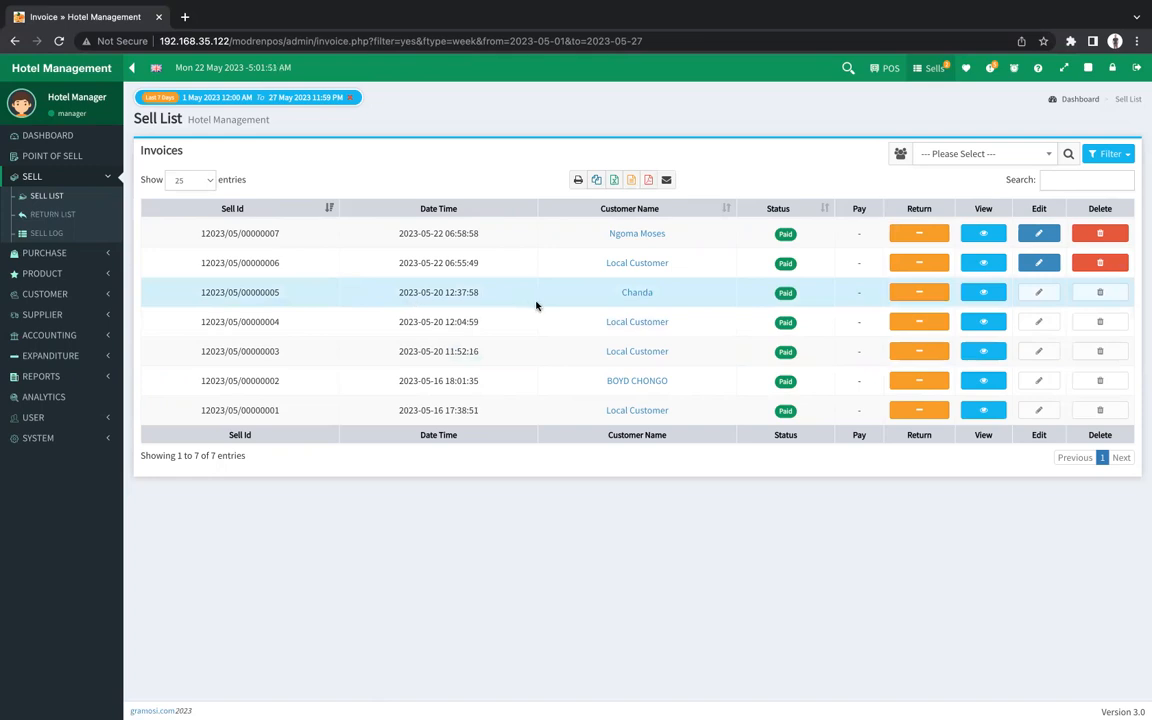
Return the Black label item from invoice 12023/05/00000001, leaving invoice 00005 unreturned.
{"action": "left_click", "coordinate": [905, 299]}
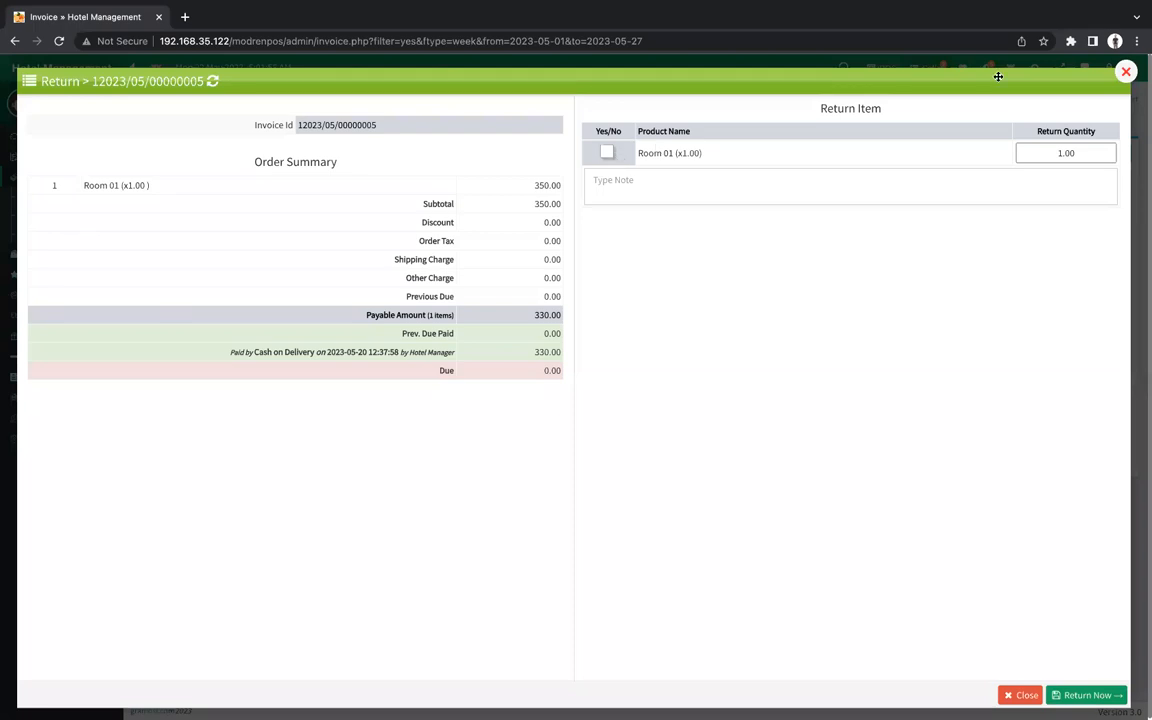
{"action": "left_click", "coordinate": [1125, 73]}
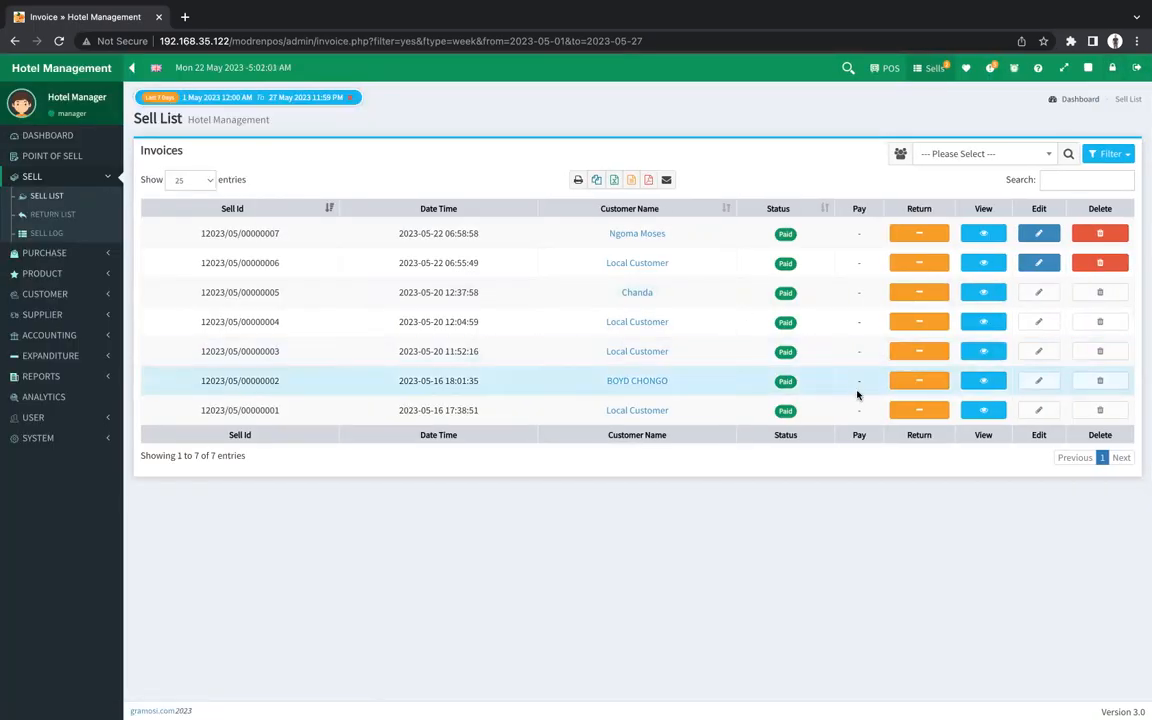
{"action": "left_click", "coordinate": [918, 411]}
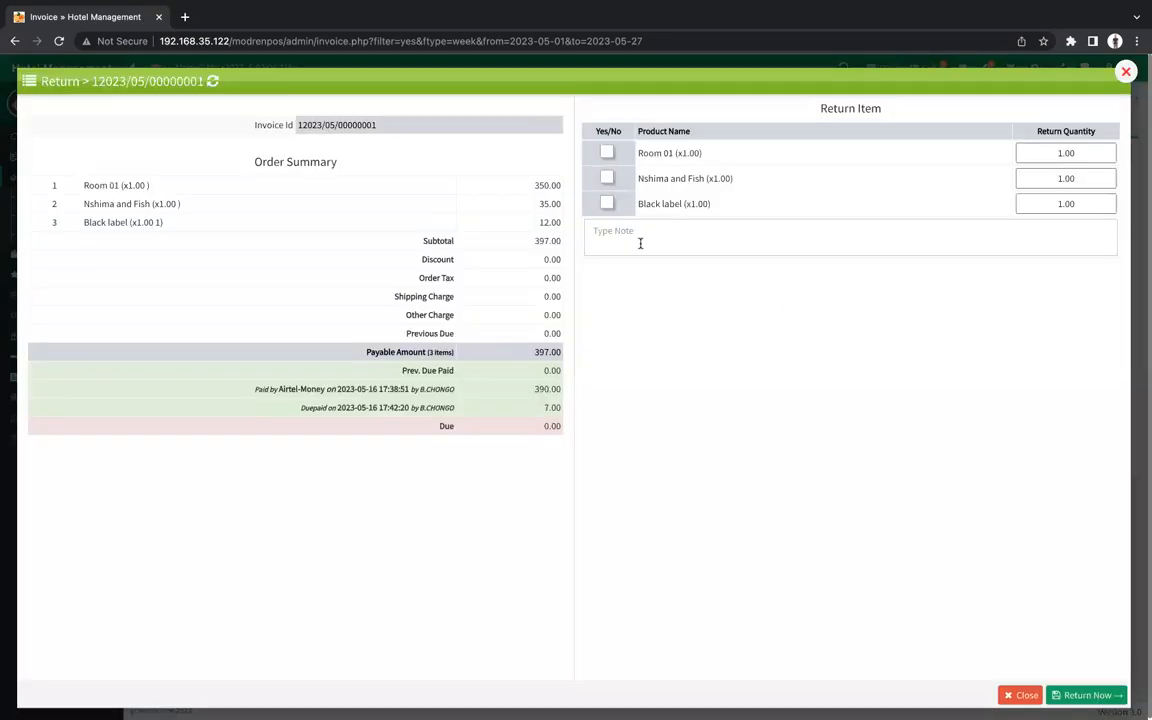
{"action": "left_click", "coordinate": [607, 204]}
{"action": "left_click", "coordinate": [1063, 695]}
{"action": "left_click", "coordinate": [701, 470]}
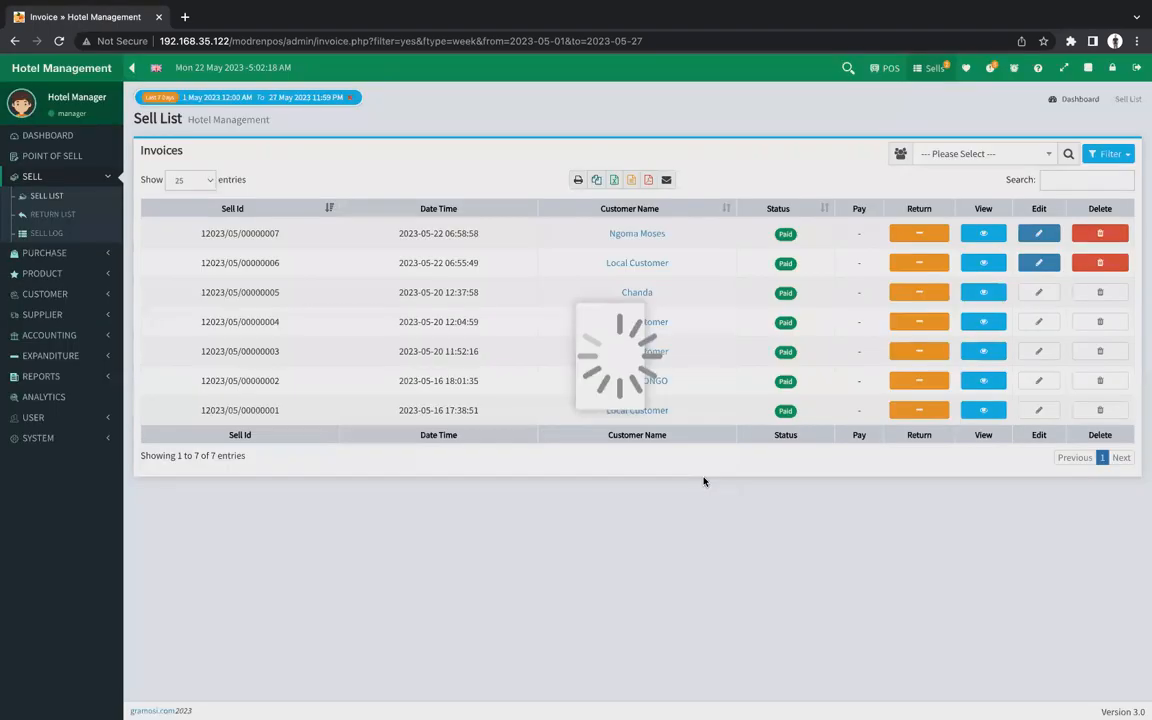
View the 12.00 Black label return in the Return List, then go back to the Sell List.
{"action": "left_click", "coordinate": [45, 215]}
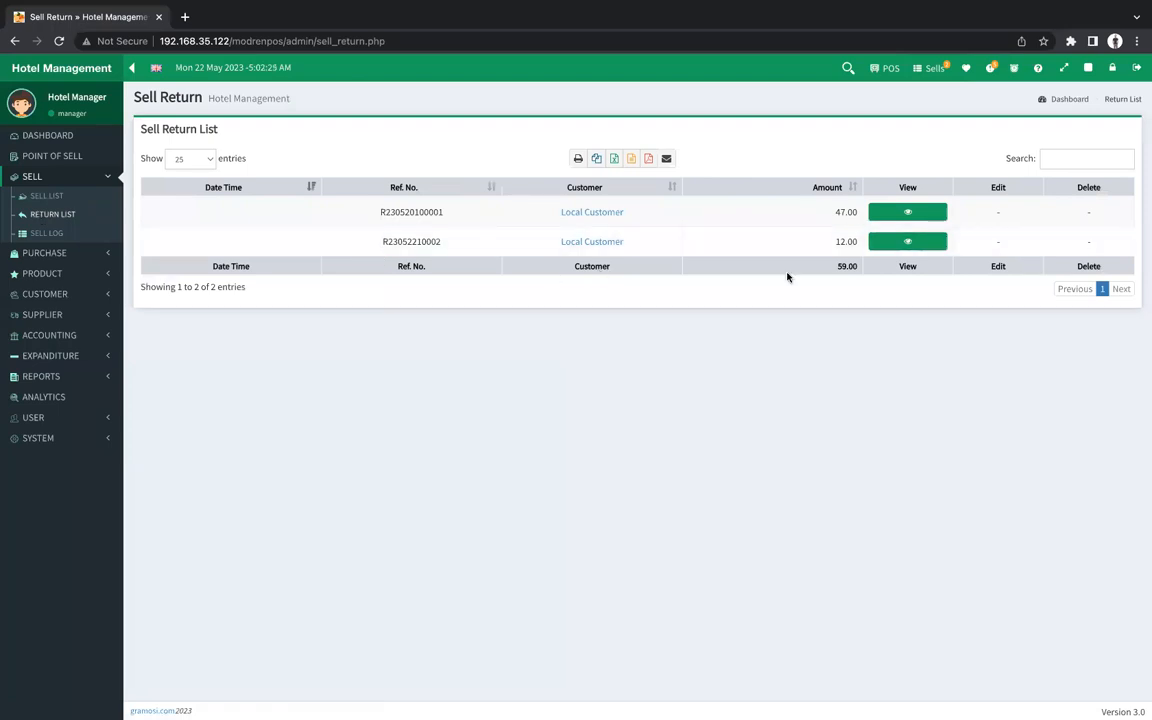
{"action": "left_click", "coordinate": [900, 244]}
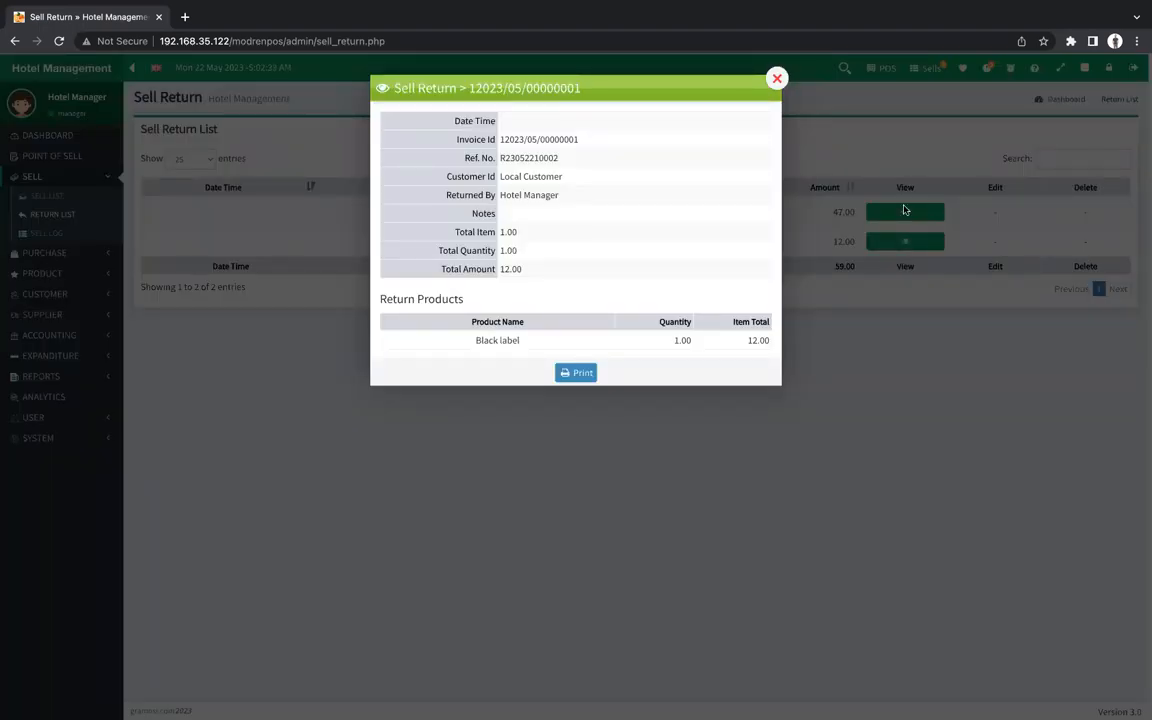
{"action": "left_click", "coordinate": [770, 80]}
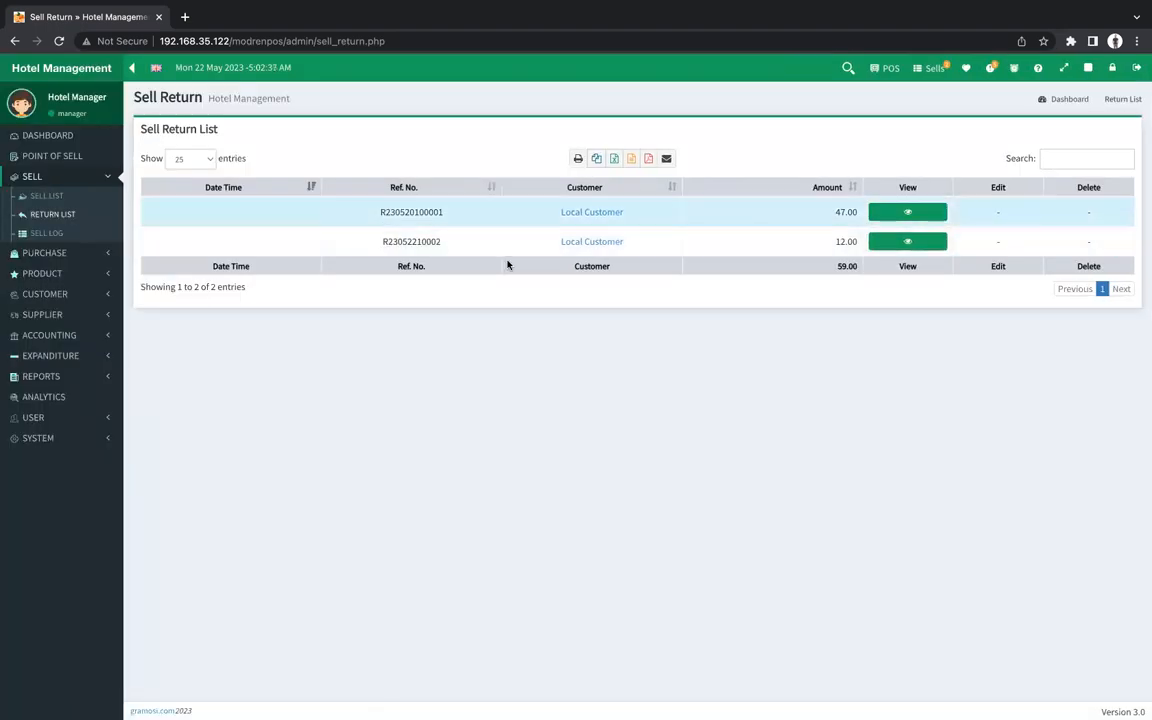
{"action": "left_click", "coordinate": [50, 197]}
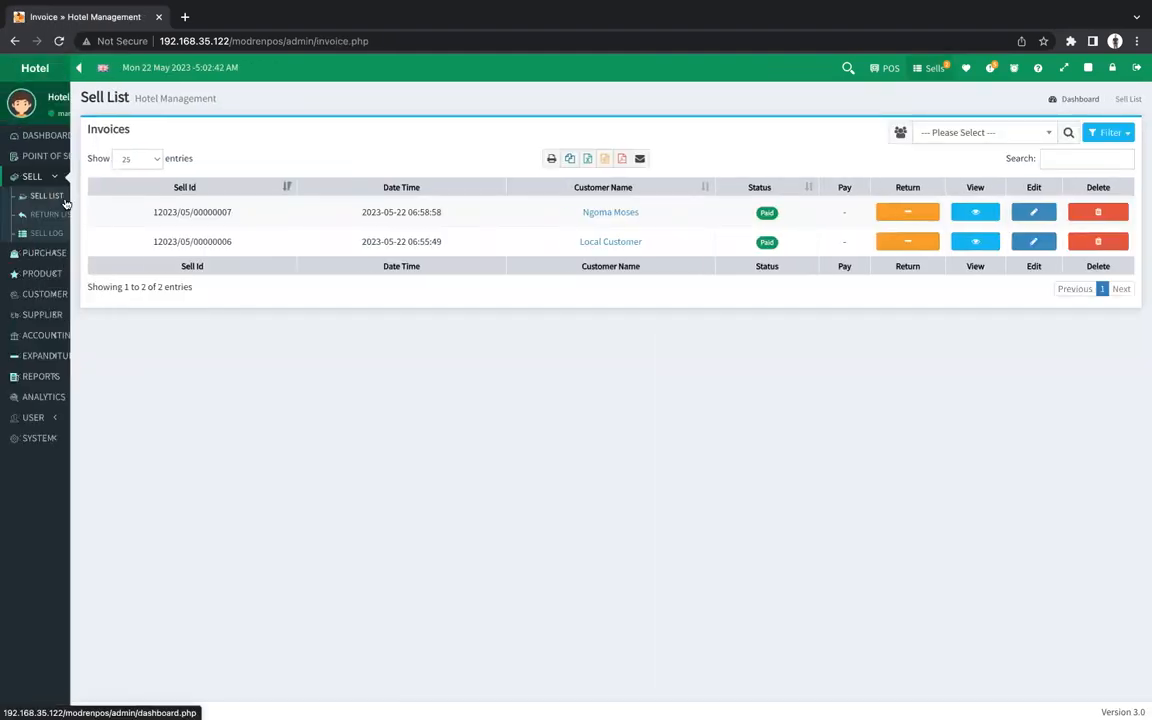
Open the Sell Log of eight entries totalling 1599.00 and check its customer filter choices.
{"action": "left_click", "coordinate": [52, 216]}
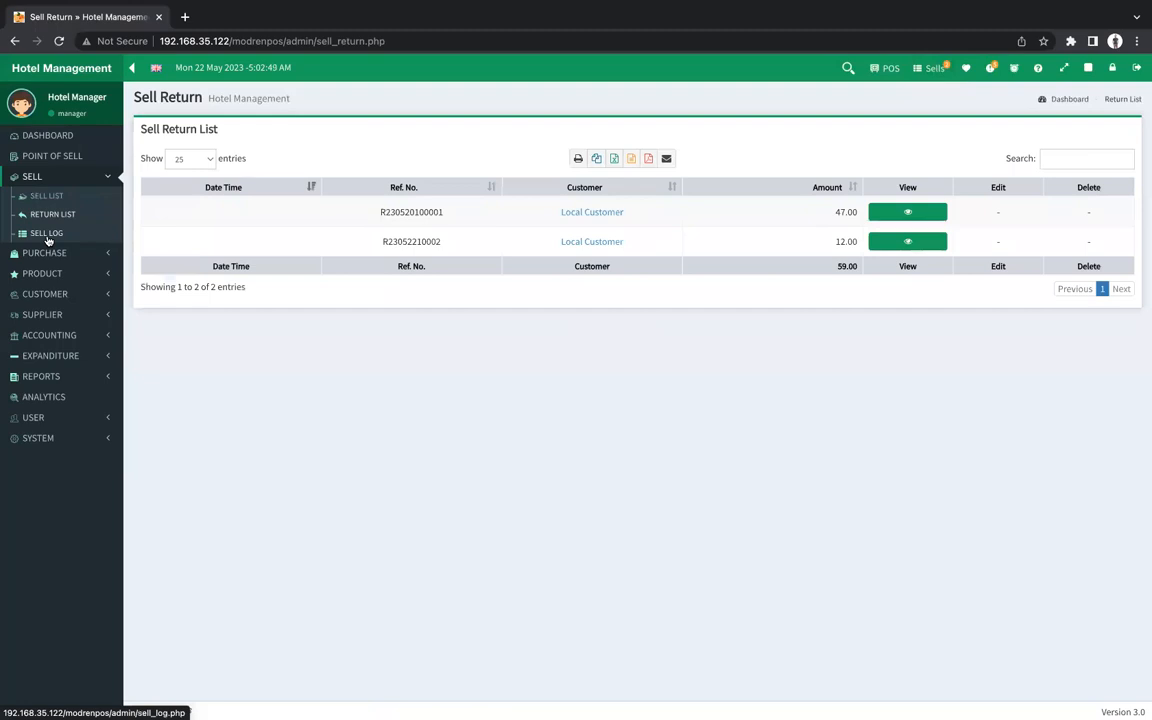
{"action": "left_click", "coordinate": [47, 240]}
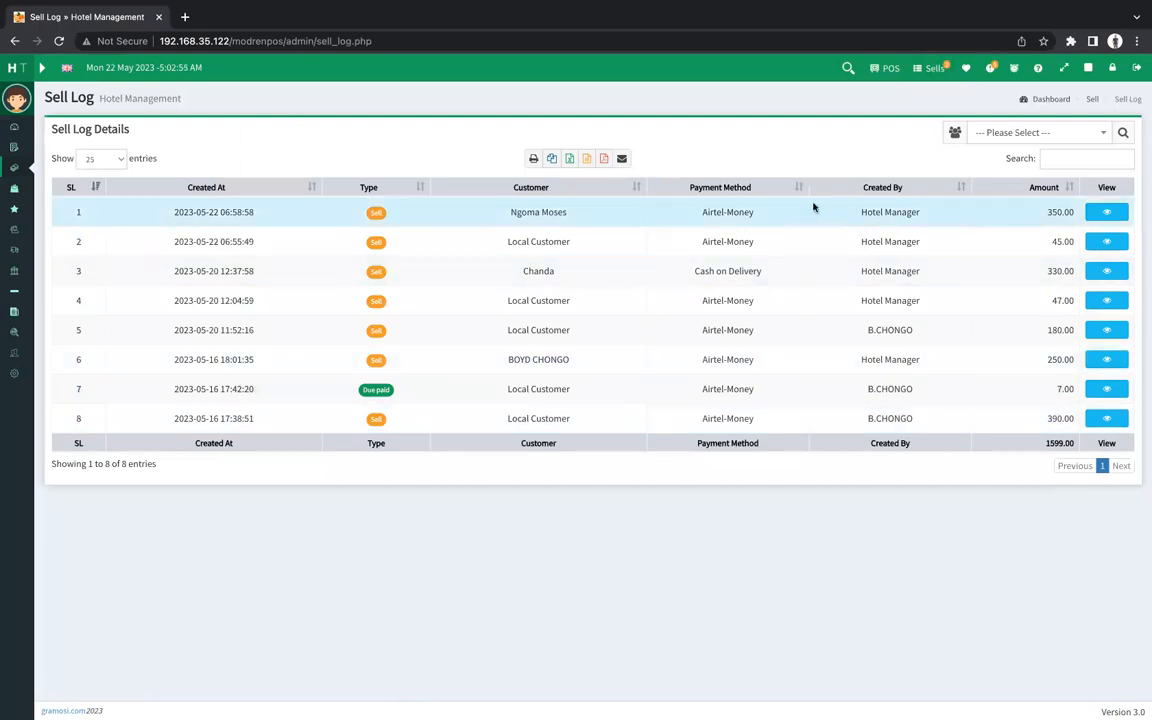
{"action": "left_click", "coordinate": [1097, 132]}
{"action": "left_click", "coordinate": [854, 476]}
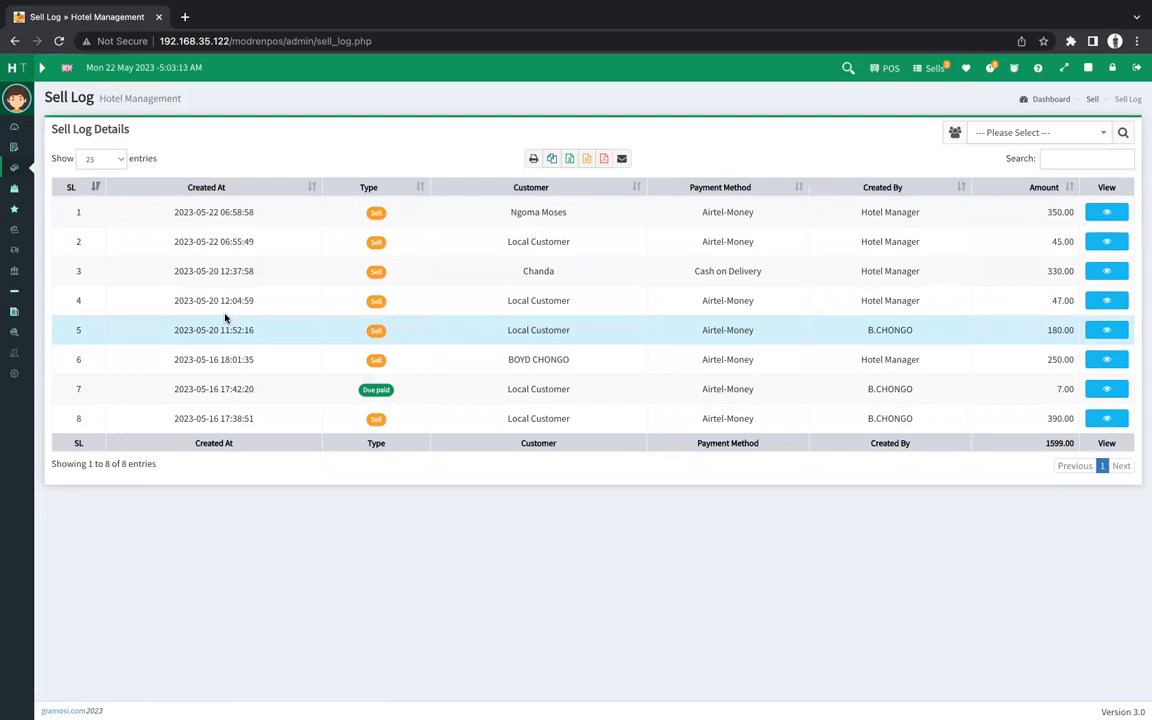
{"action": "left_click", "coordinate": [42, 68]}
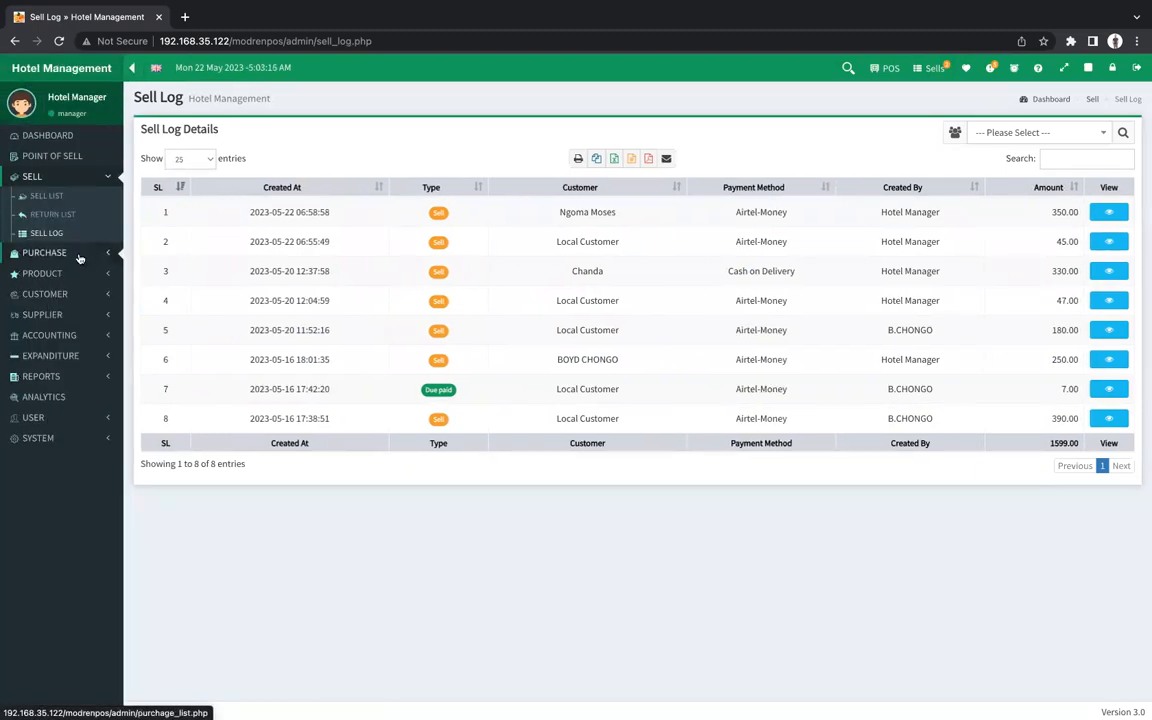
Show the Purchase List filtered to the Last 30 Days, 22 Apr–22 May 2023.
{"action": "left_click", "coordinate": [80, 256]}
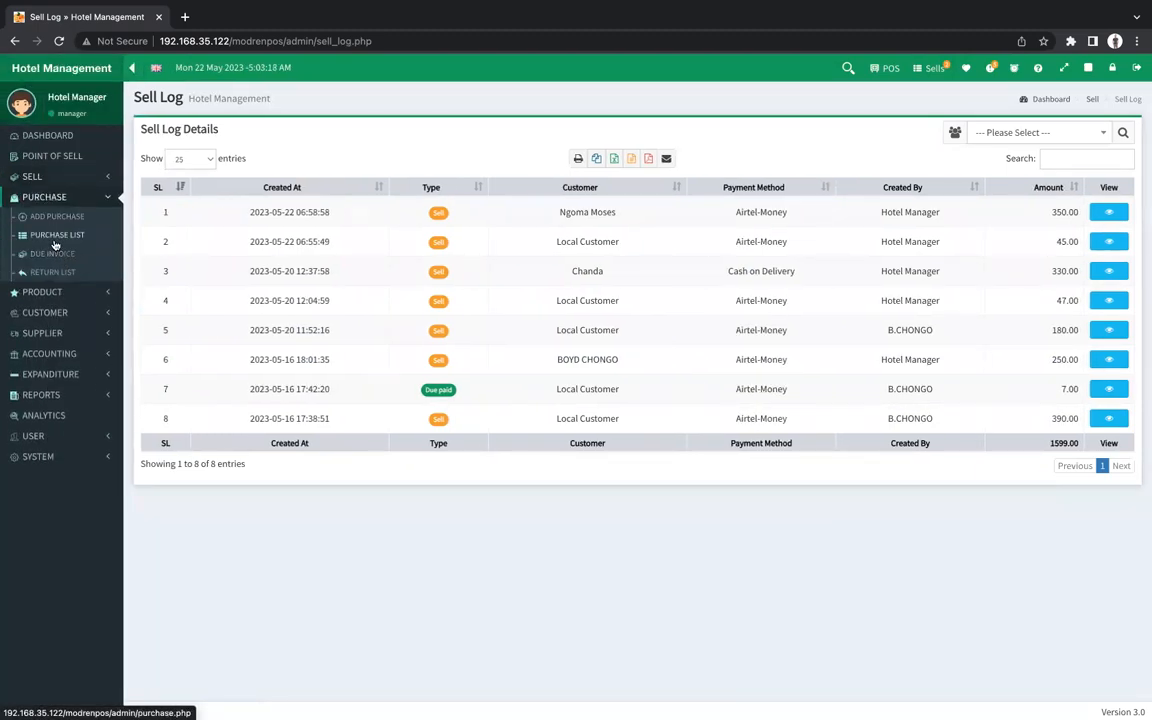
{"action": "left_click", "coordinate": [55, 240]}
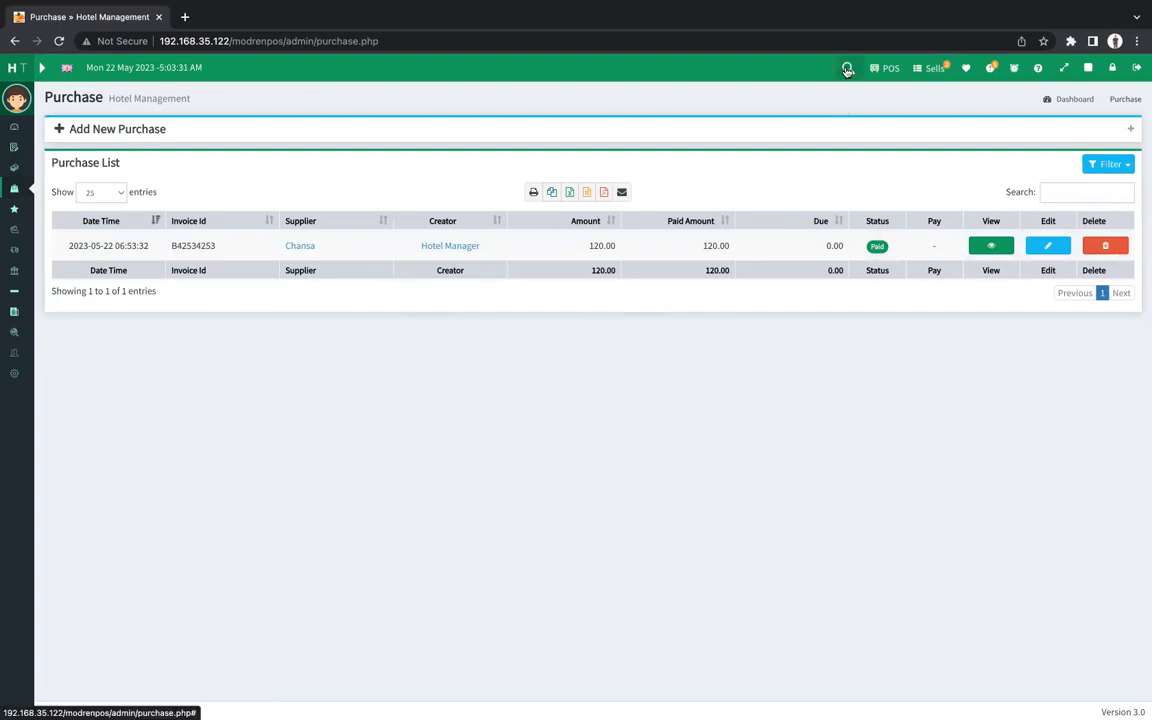
{"action": "left_click", "coordinate": [847, 69]}
{"action": "left_click", "coordinate": [618, 152]}
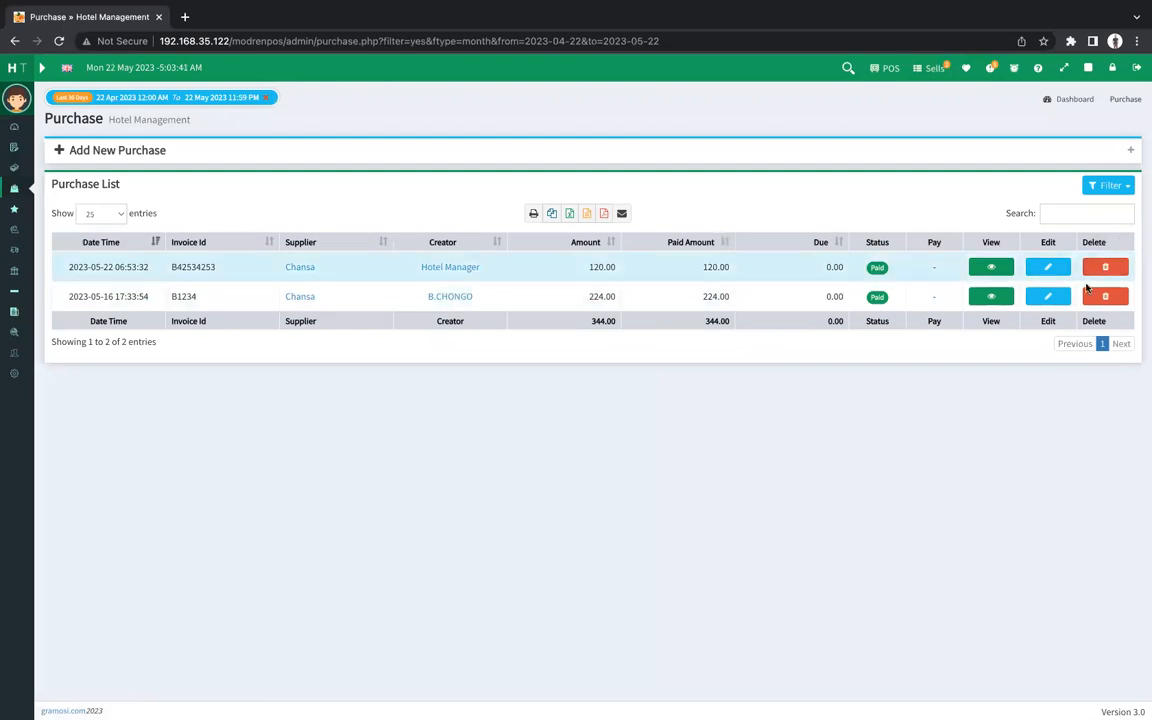
Inspect the details of purchase B1234, then expand the sidebar menu.
{"action": "left_click", "coordinate": [990, 297]}
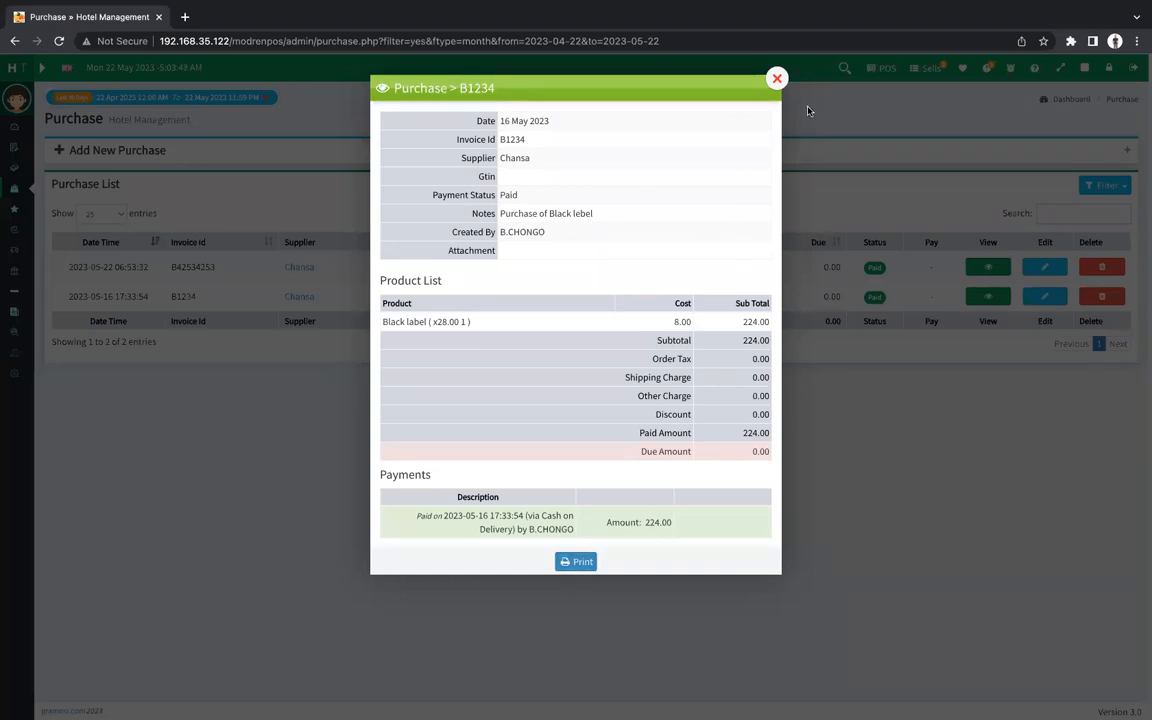
{"action": "left_click", "coordinate": [777, 78]}
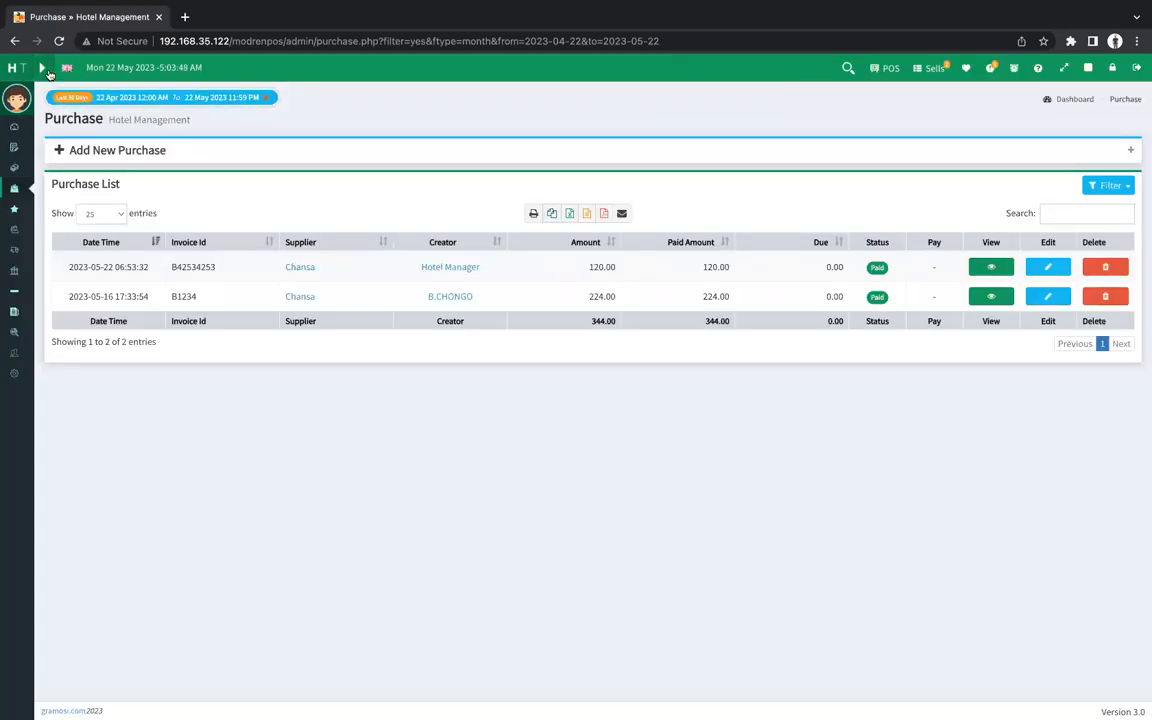
{"action": "left_click", "coordinate": [41, 67]}
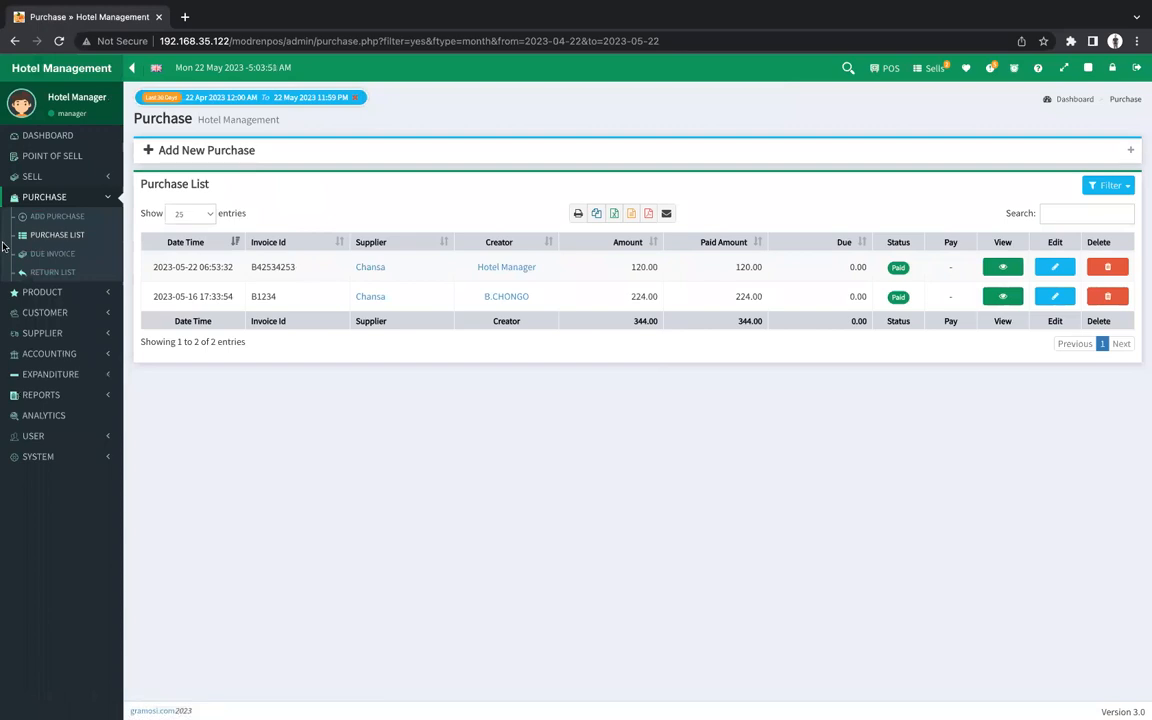
Open Product > Stock Alert, flagging Rooms 01–04 at 0.00 and Nshima and Fish at 1.00.
{"action": "left_click", "coordinate": [86, 292]}
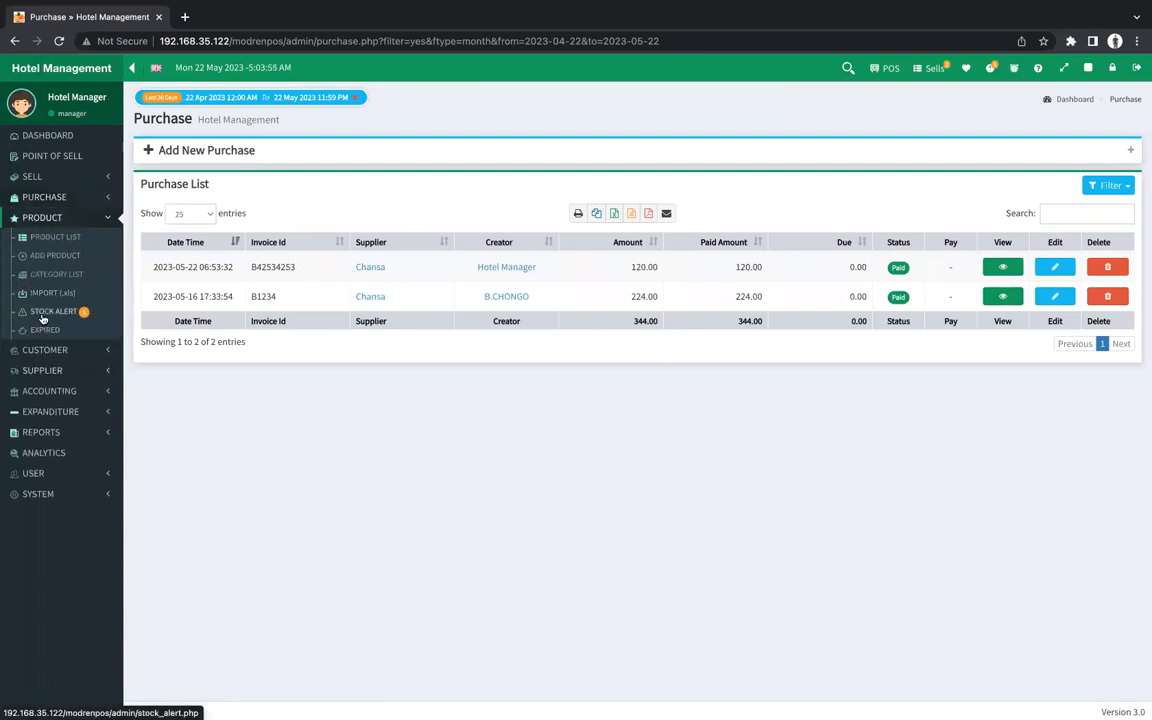
{"action": "left_click", "coordinate": [43, 318]}
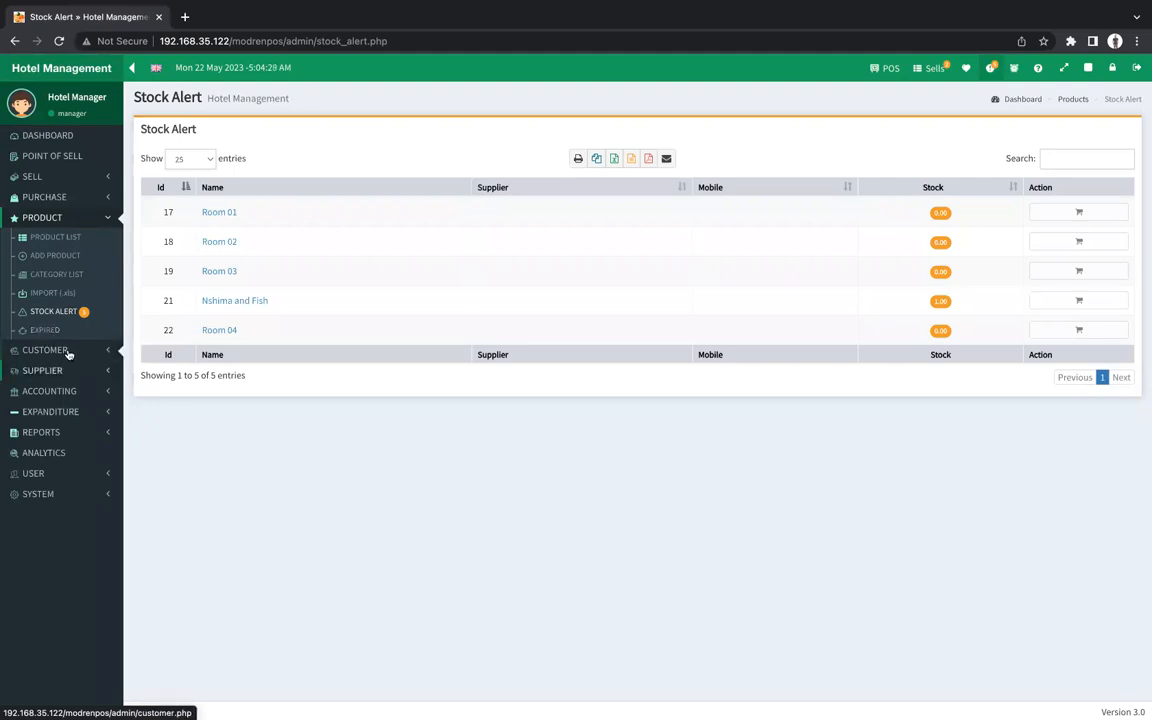
{"action": "left_click", "coordinate": [45, 350]}
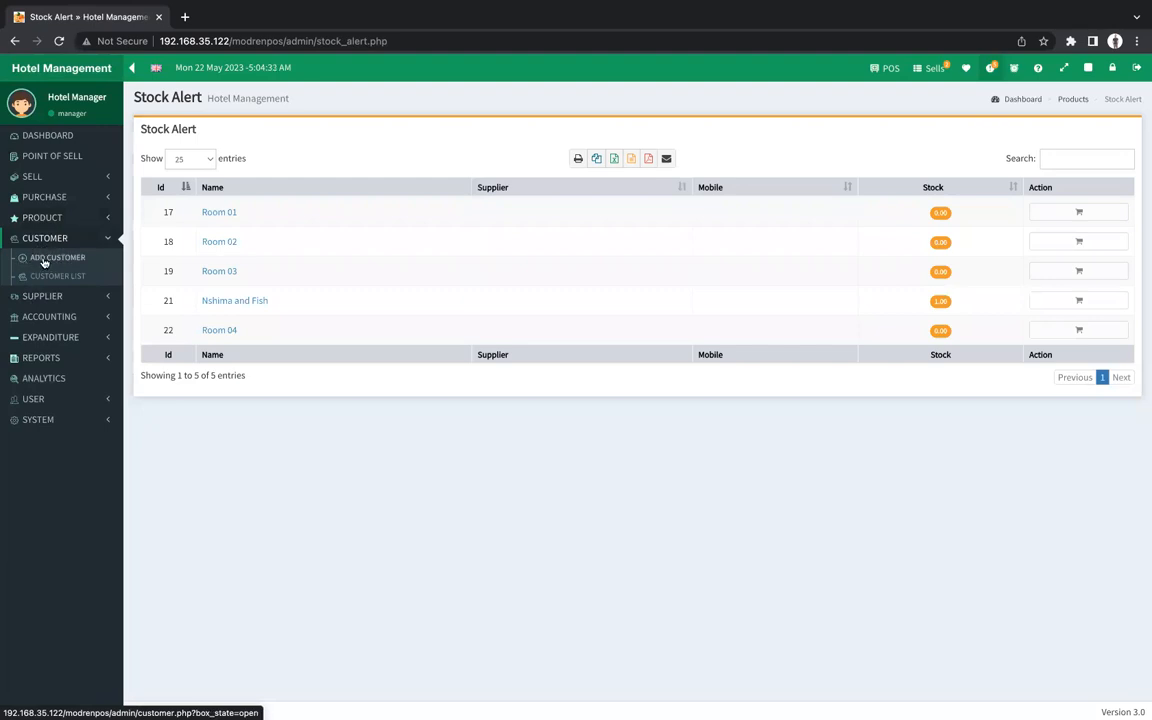
Glance at the Customer List, then open the blank Add New Supplier form.
{"action": "left_click", "coordinate": [52, 277]}
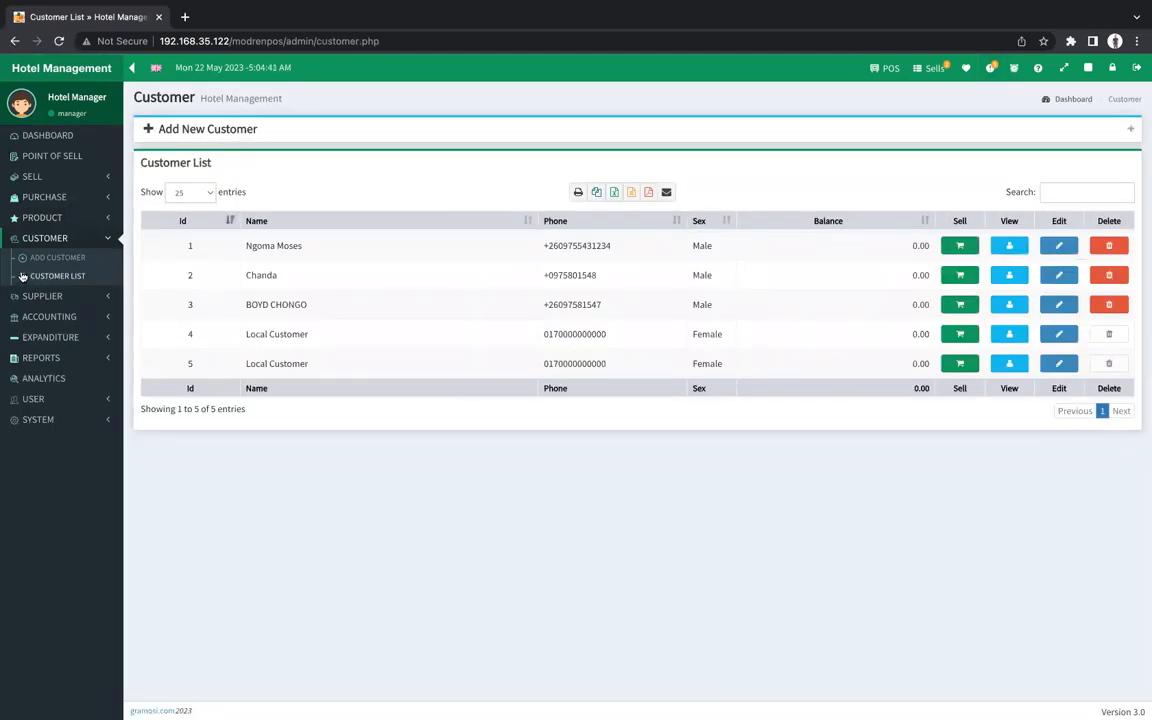
{"action": "left_click", "coordinate": [44, 298]}
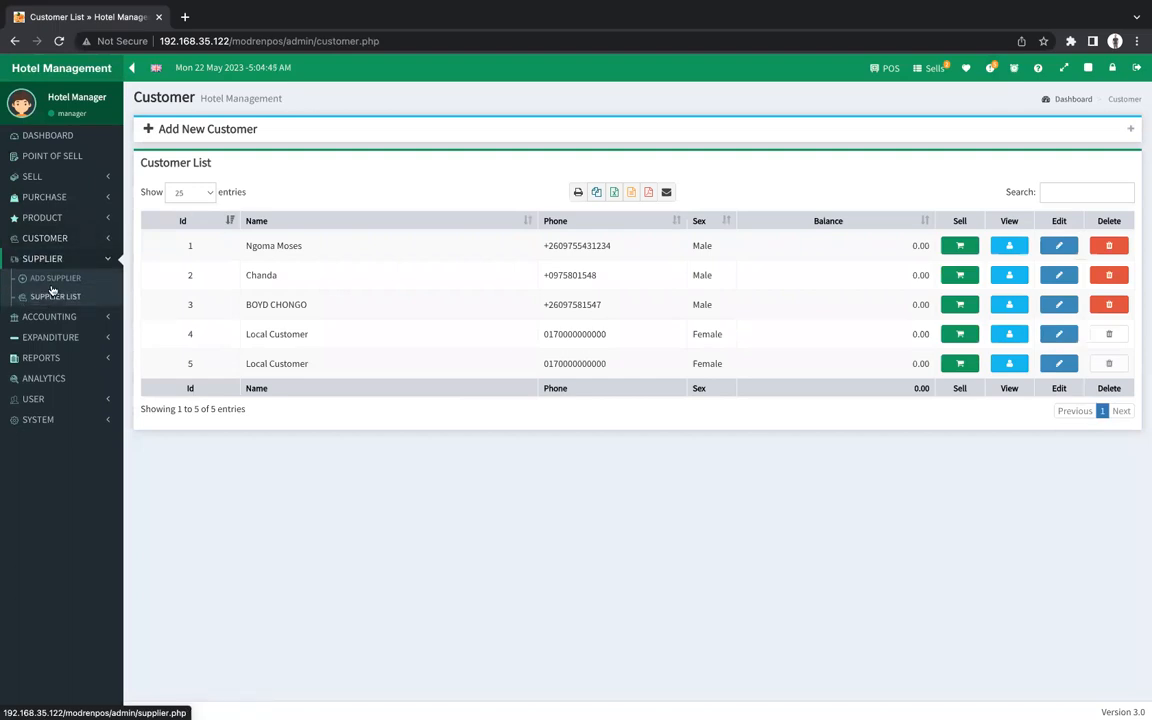
{"action": "left_click", "coordinate": [52, 278]}
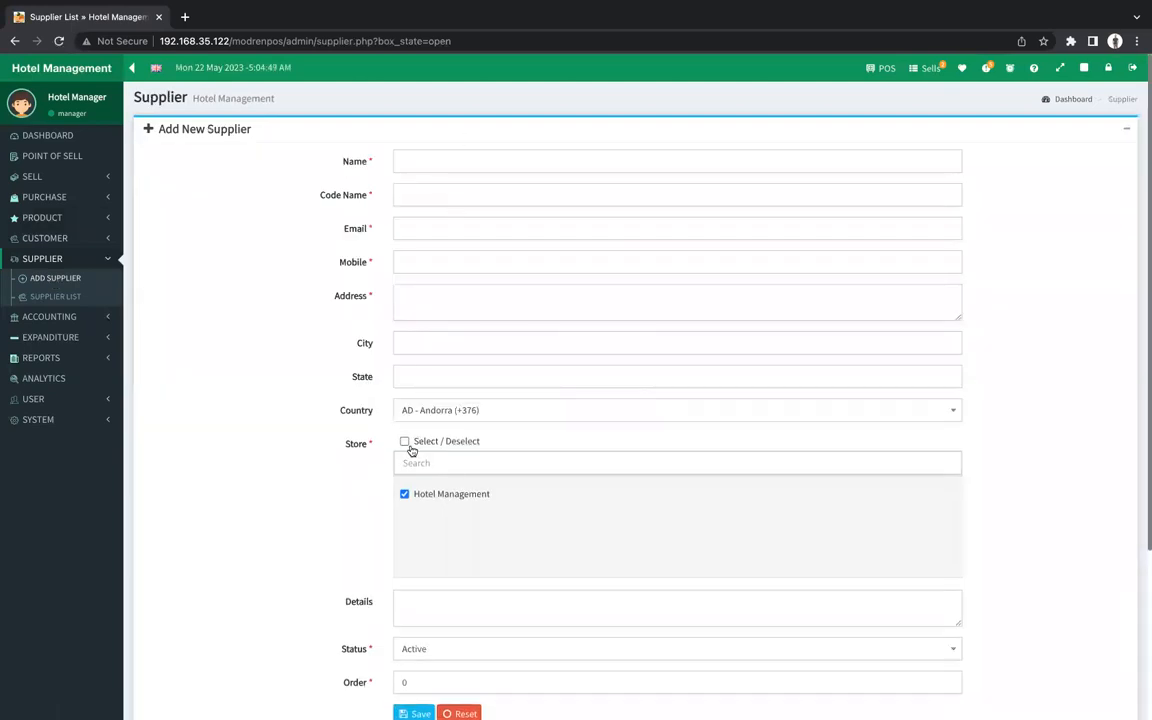
{"action": "scroll", "coordinate": [427, 440], "scroll_direction": "down", "scroll_amount": 5}
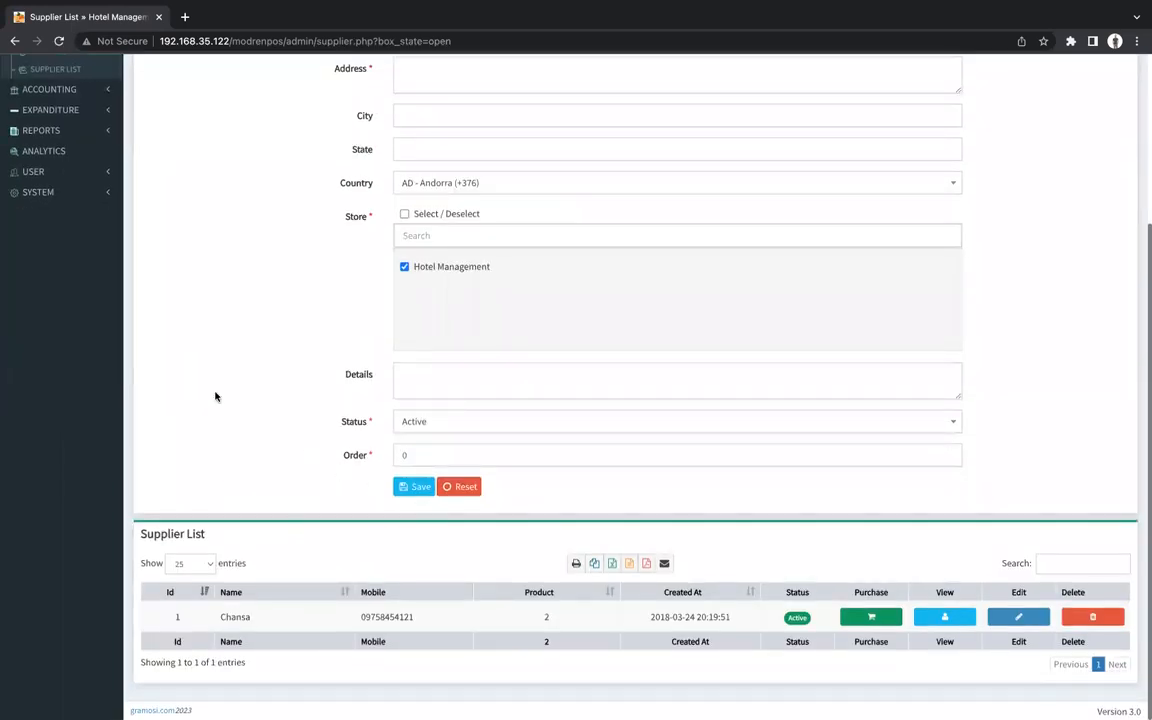
{"action": "scroll", "coordinate": [215, 397], "scroll_direction": "up", "scroll_amount": 4}
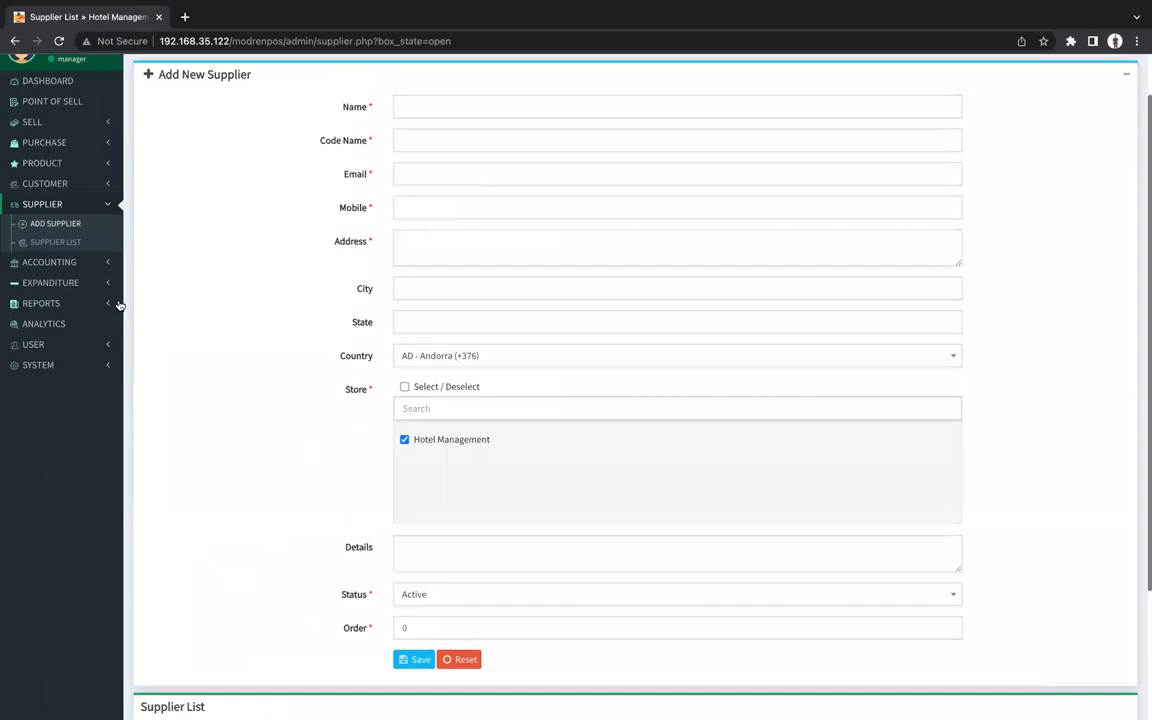
{"action": "left_click", "coordinate": [80, 260]}
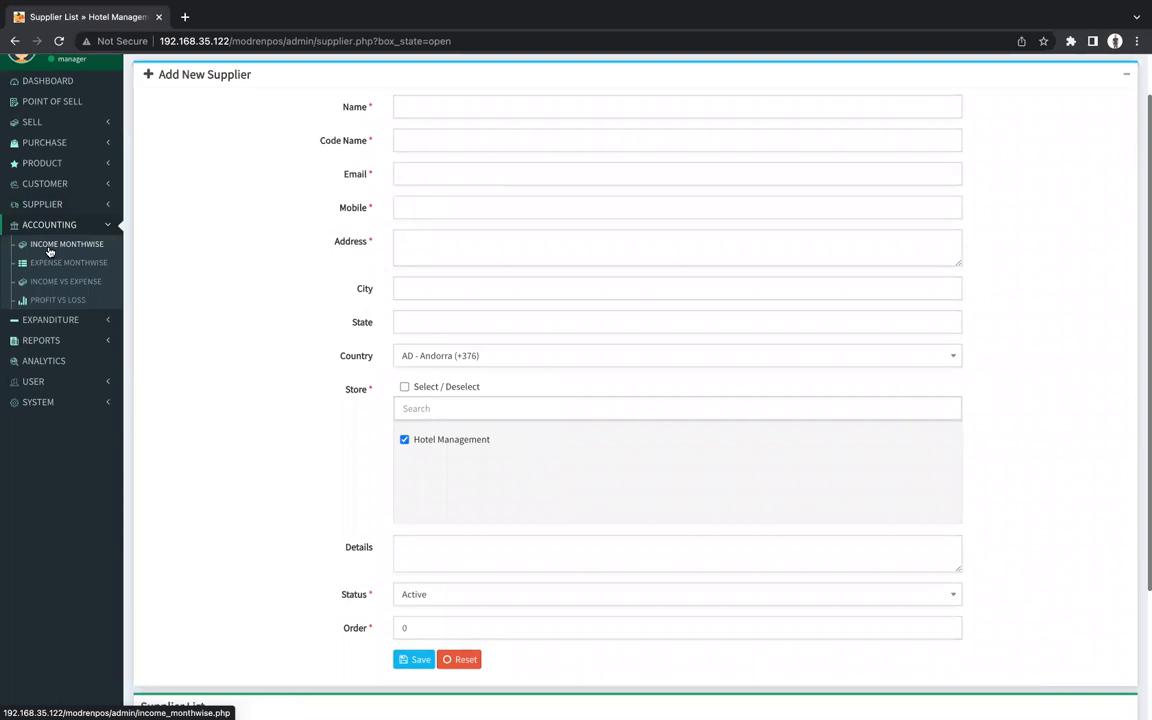
Open Profit vs Loss and set its range to Last 30 Days, showing 1,583.86 net profit.
{"action": "left_click", "coordinate": [37, 306]}
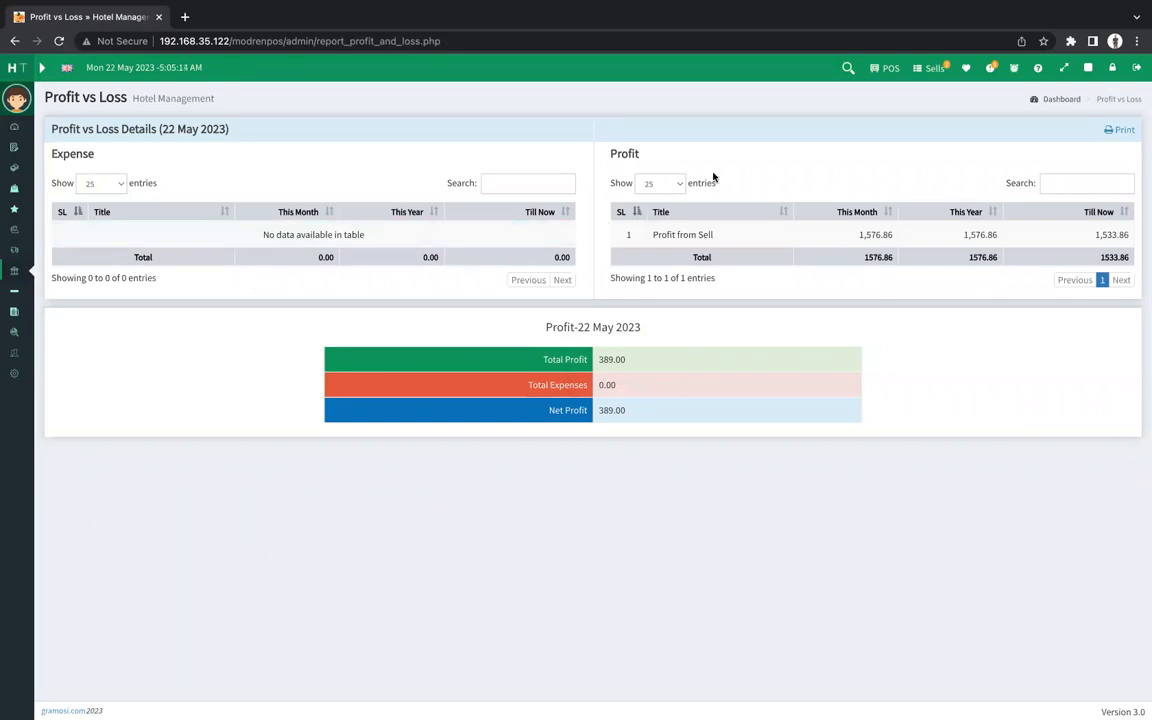
{"action": "left_click", "coordinate": [847, 77]}
{"action": "left_click", "coordinate": [551, 155]}
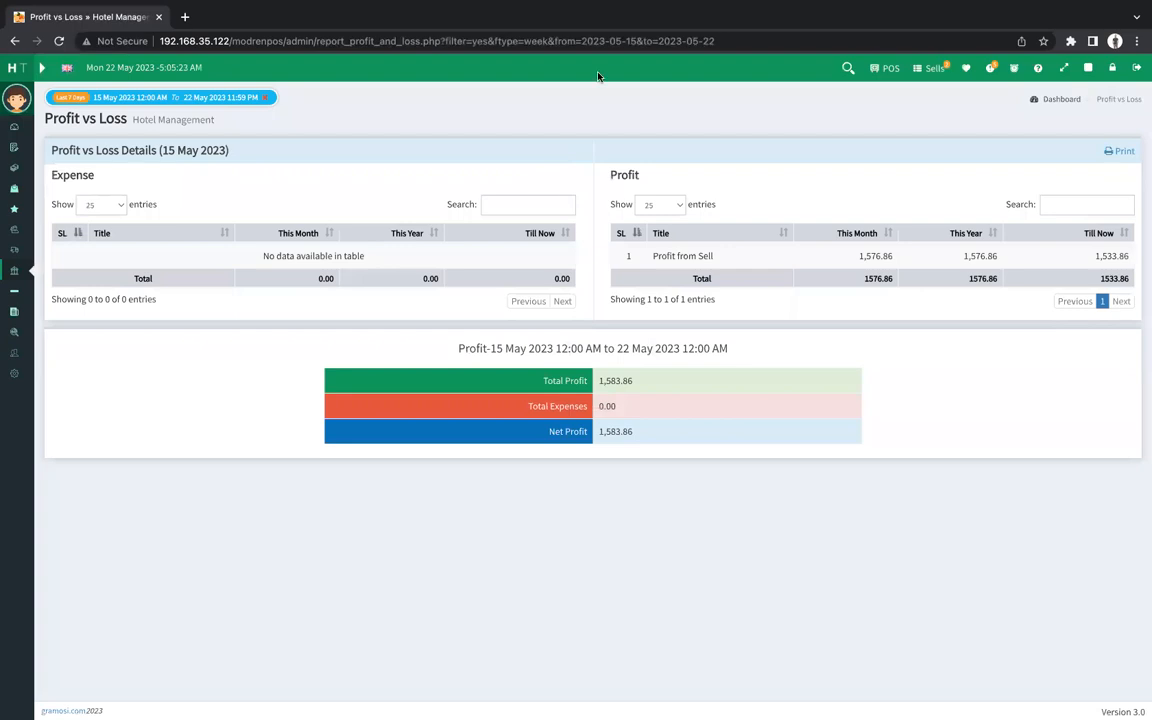
{"action": "left_click", "coordinate": [849, 67]}
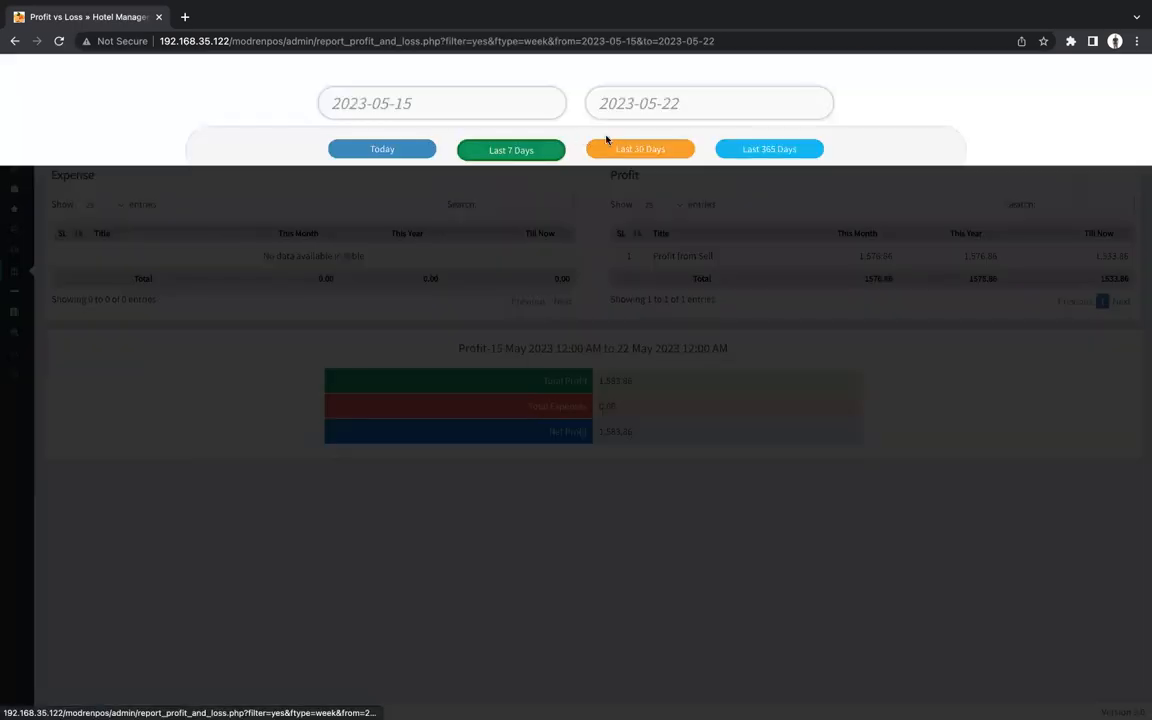
{"action": "left_click", "coordinate": [664, 150]}
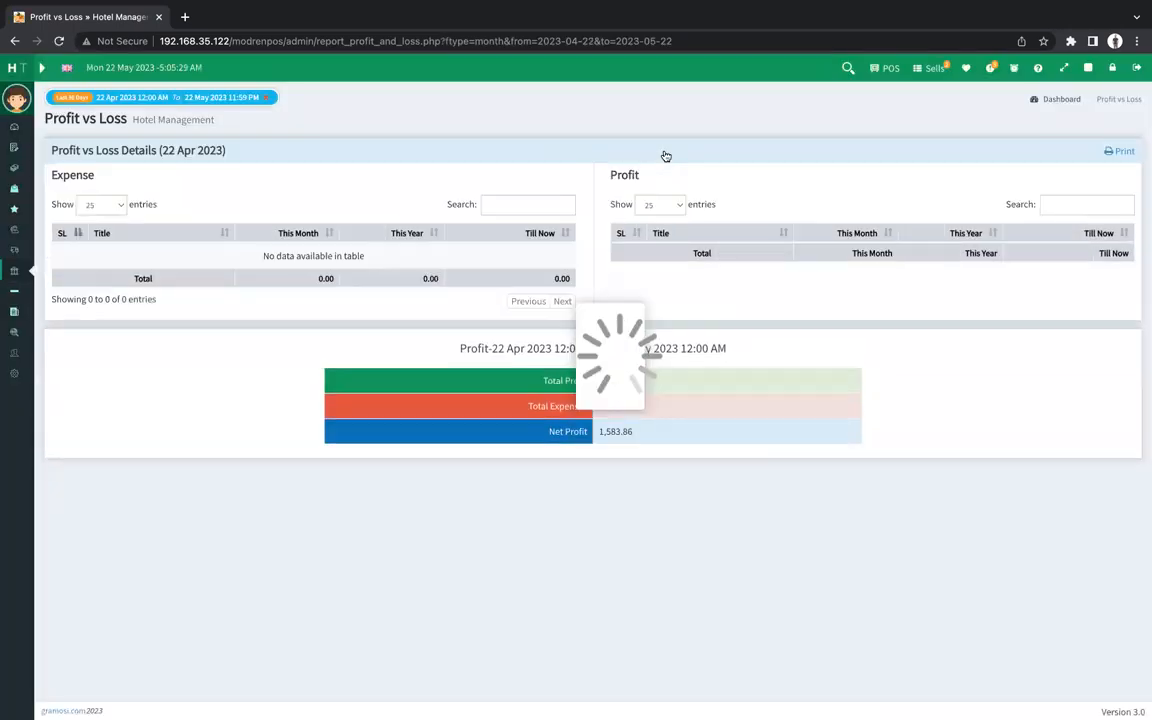
{"action": "left_click", "coordinate": [849, 67]}
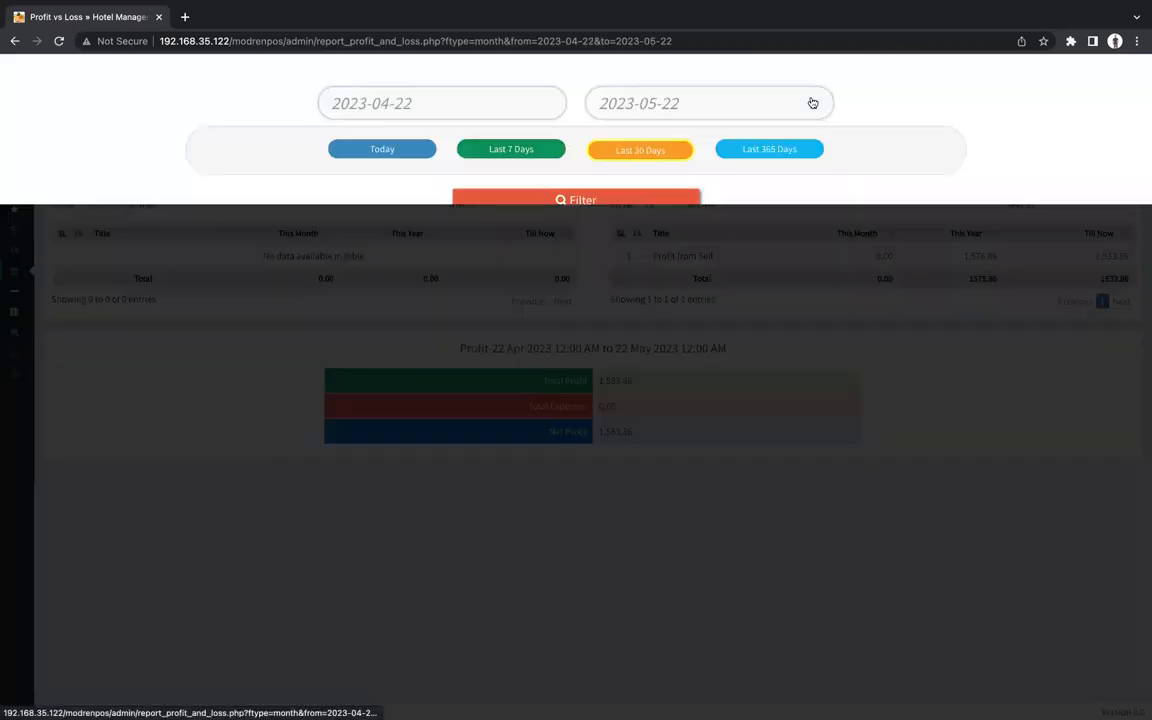
{"action": "left_click", "coordinate": [611, 160]}
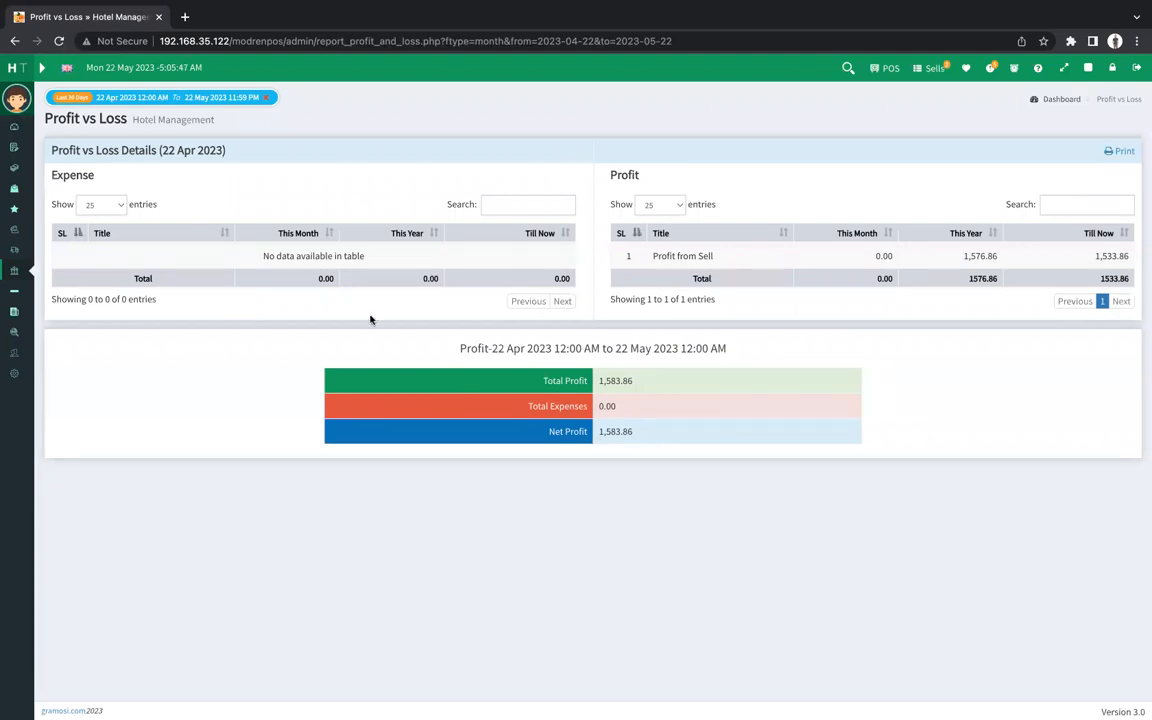
Browse the empty Expense List and the six expense categories, Employee Salary to Returnable.
{"action": "mouse_move", "coordinate": [16, 290]}
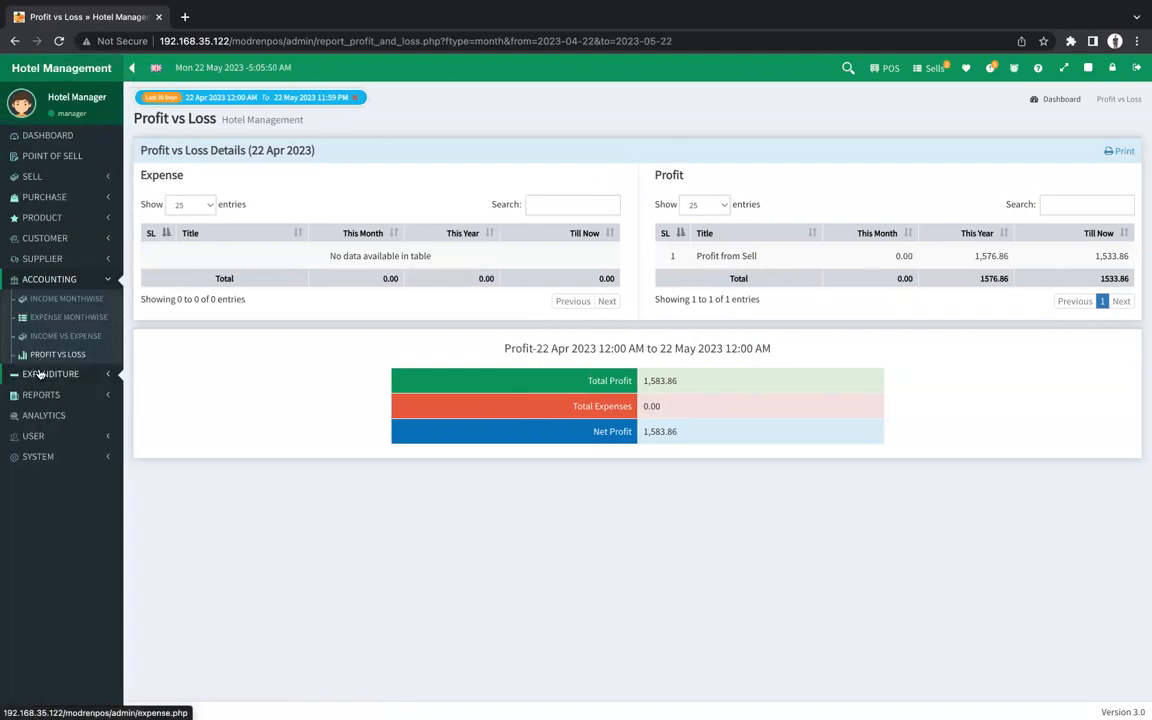
{"action": "left_click", "coordinate": [39, 373]}
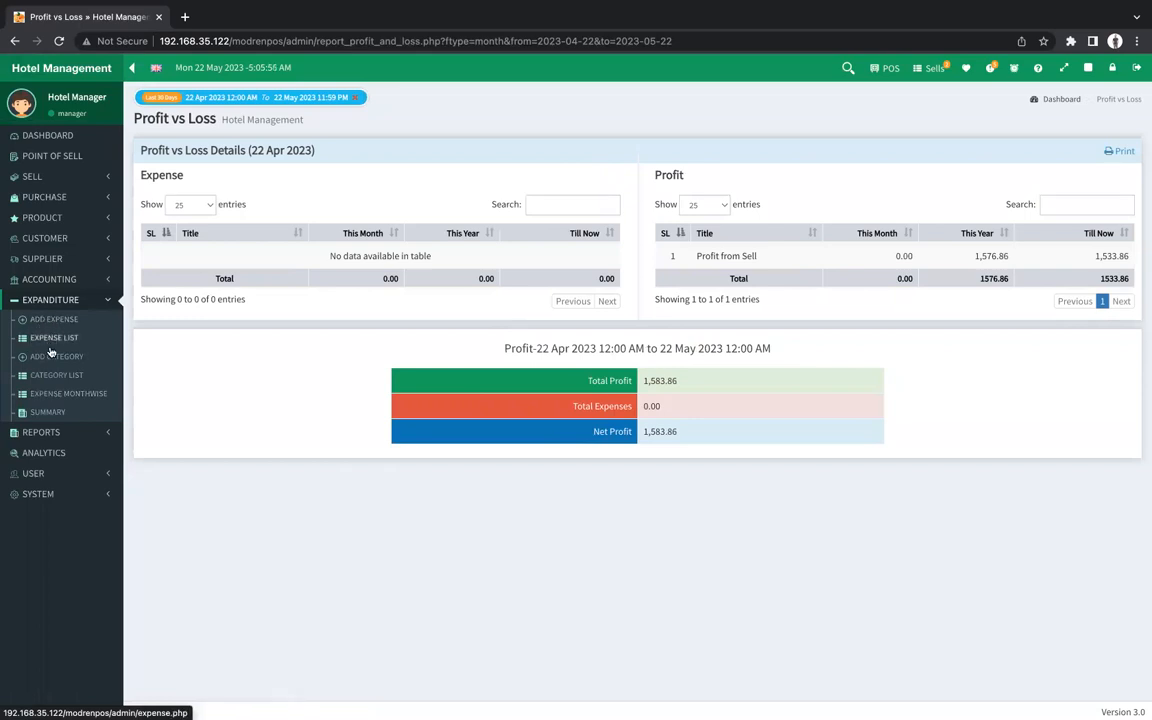
{"action": "left_click", "coordinate": [50, 358]}
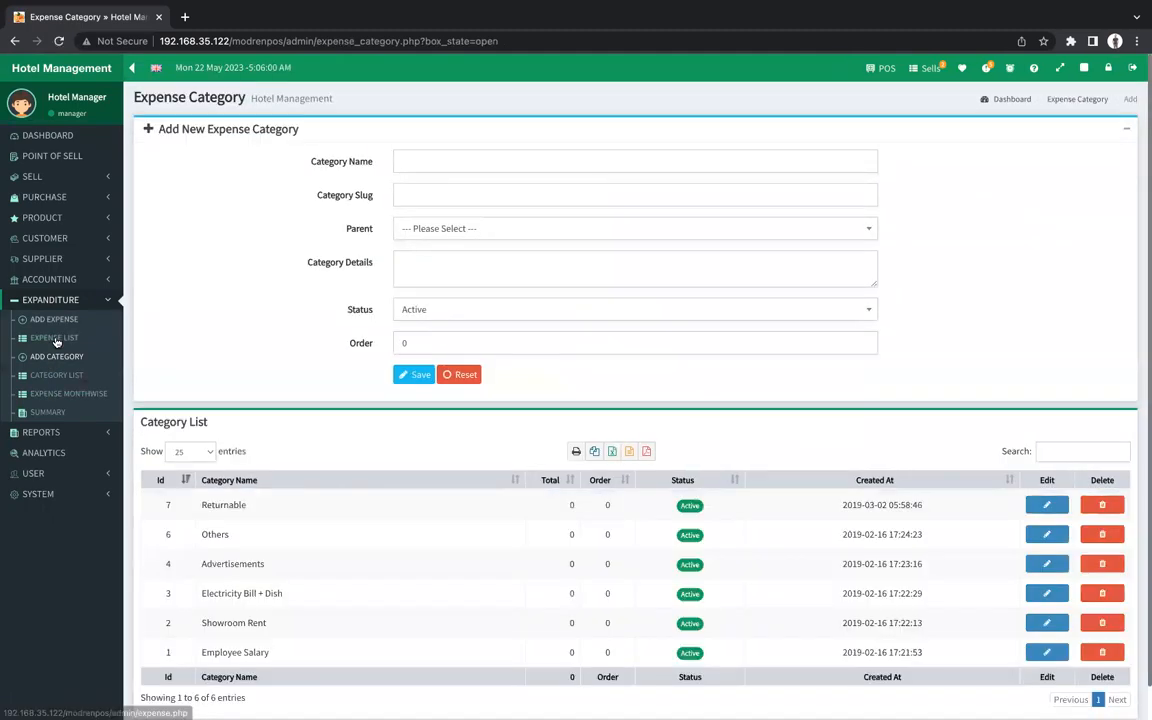
{"action": "left_click", "coordinate": [55, 339]}
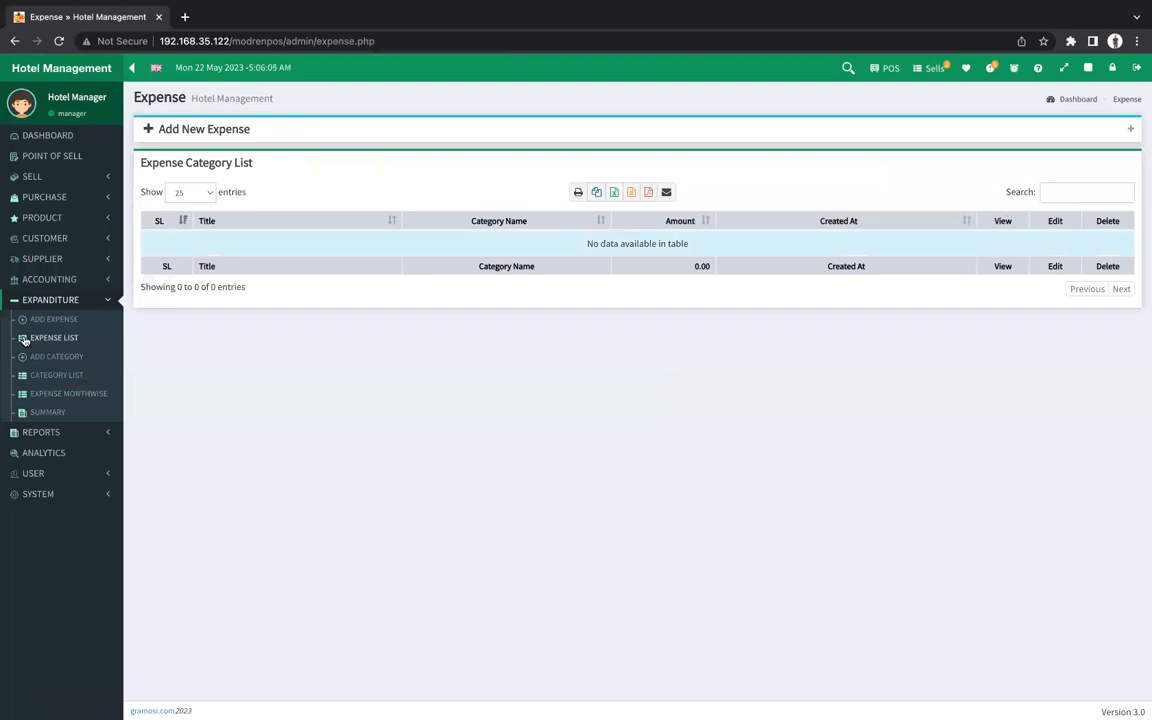
{"action": "left_click", "coordinate": [40, 358]}
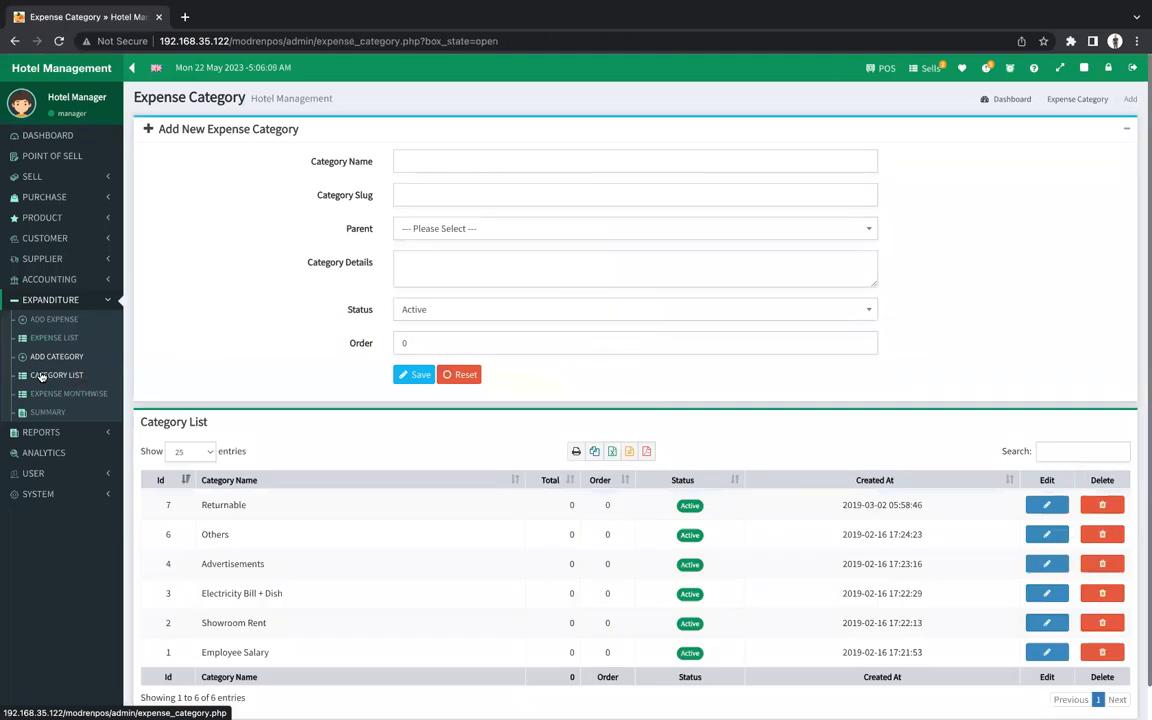
{"action": "scroll", "coordinate": [412, 515], "scroll_direction": "down", "scroll_amount": 1}
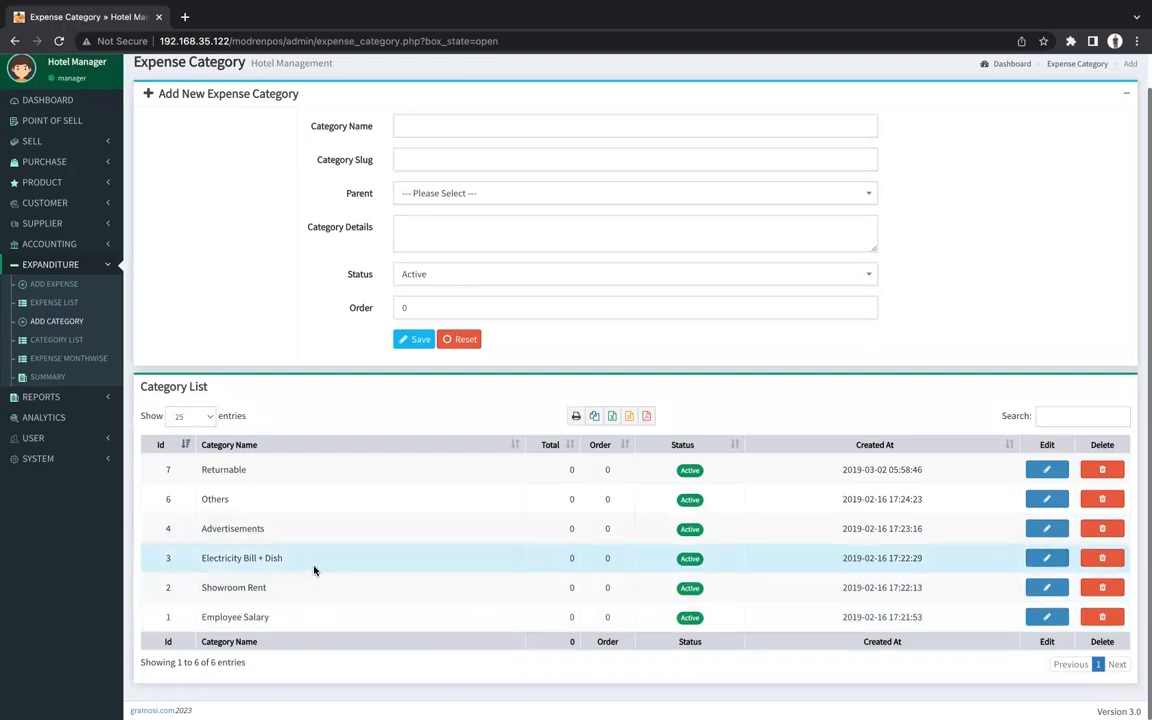
{"action": "left_click", "coordinate": [58, 285]}
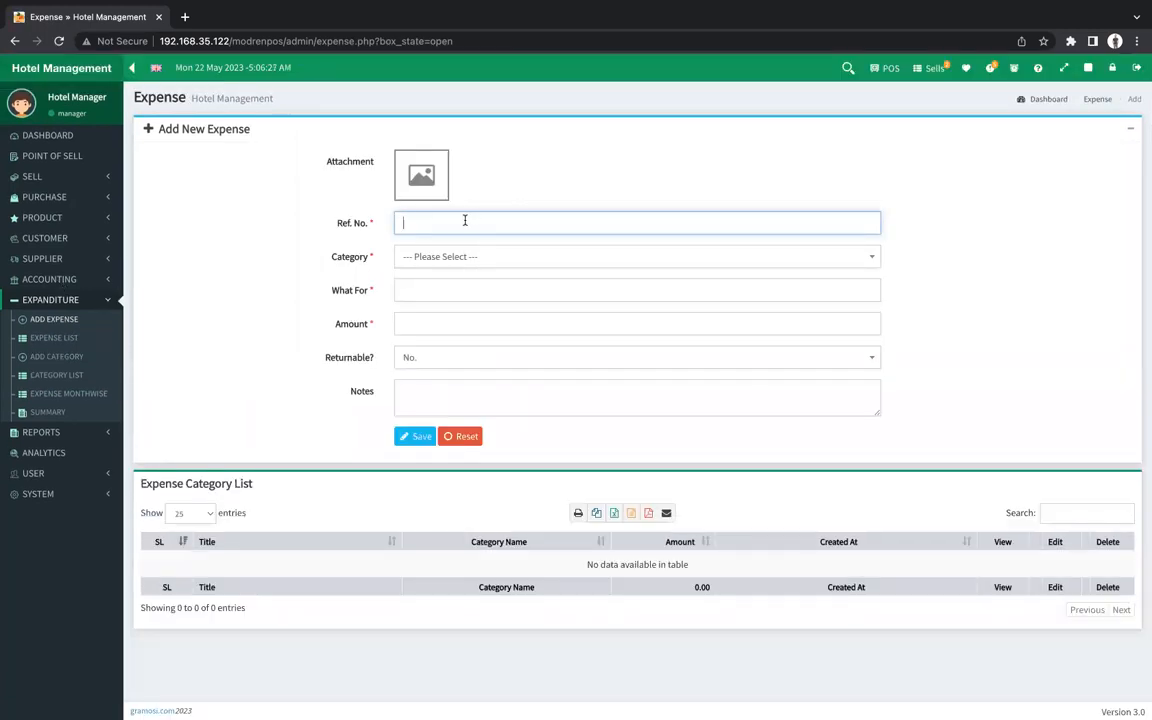
Enter Ref. No. 45435, choose the Electricity Bill + Dish category, and fill in What For.
{"action": "type", "text": "45435"}
{"action": "left_click", "coordinate": [478, 256]}
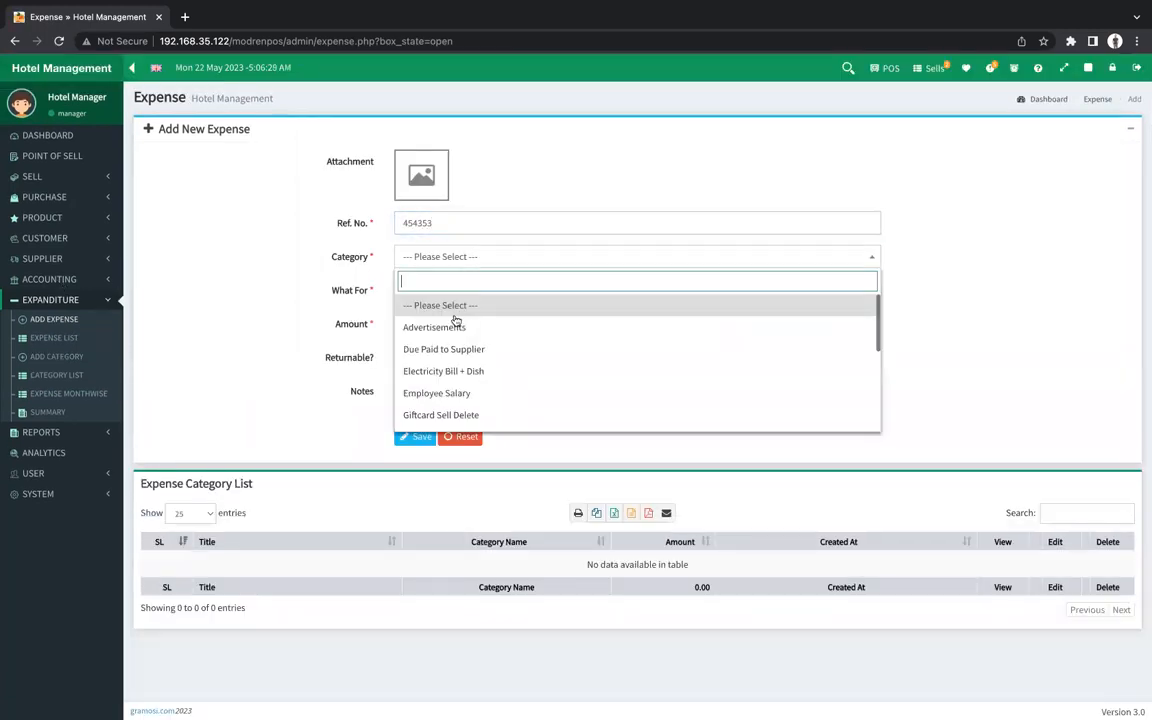
{"action": "left_click", "coordinate": [443, 371]}
{"action": "left_click", "coordinate": [429, 290]}
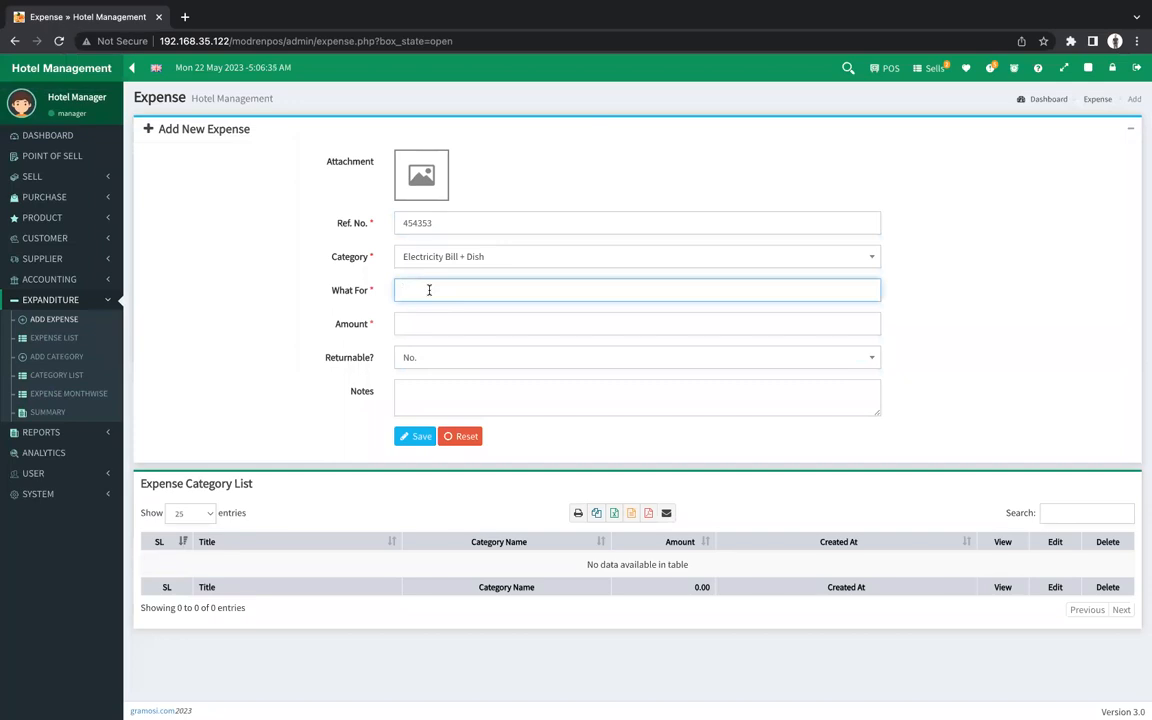
{"action": "type", "text": "hgdfhdgfh efgefcge"}
Set the expense amount to 1500, add a short note, and save the expense.
{"action": "left_click", "coordinate": [449, 318]}
{"action": "type", "text": "1000"}
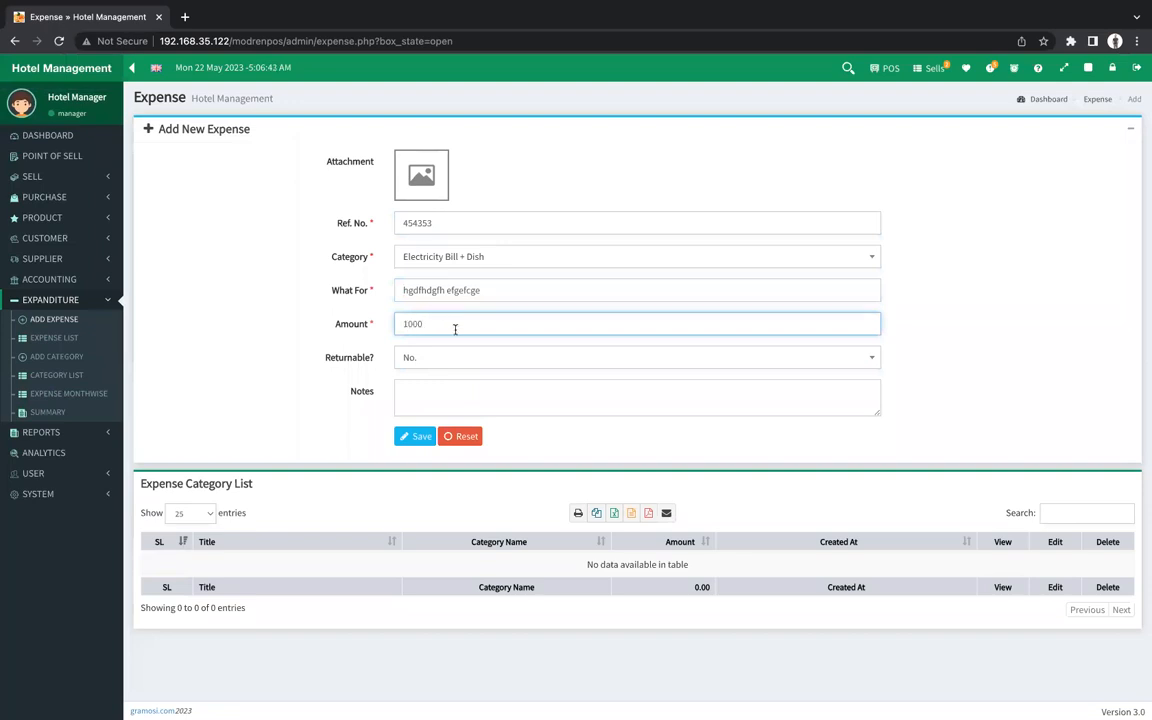
{"action": "left_click", "coordinate": [451, 388]}
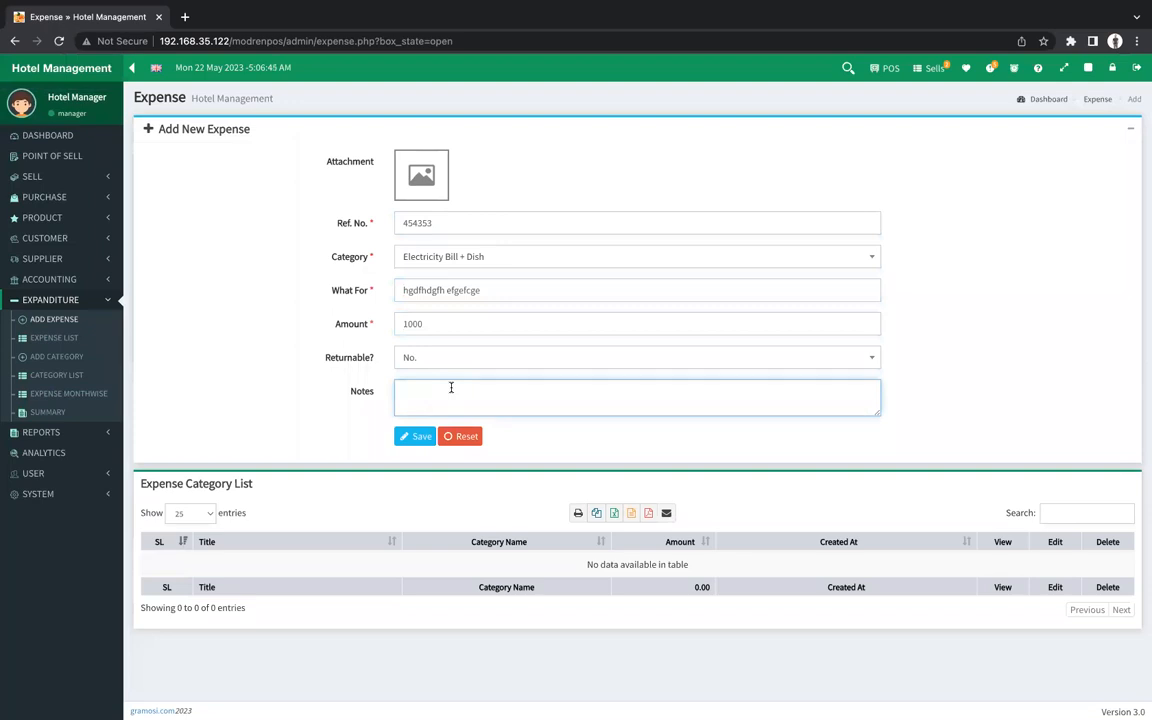
{"action": "left_click_drag", "start_coordinate": [429, 325], "coordinate": [390, 322]}
{"action": "type", "text": "1500"}
{"action": "left_click", "coordinate": [490, 386]}
{"action": "type", "text": "hsgdfg"}
{"action": "left_click", "coordinate": [405, 442]}
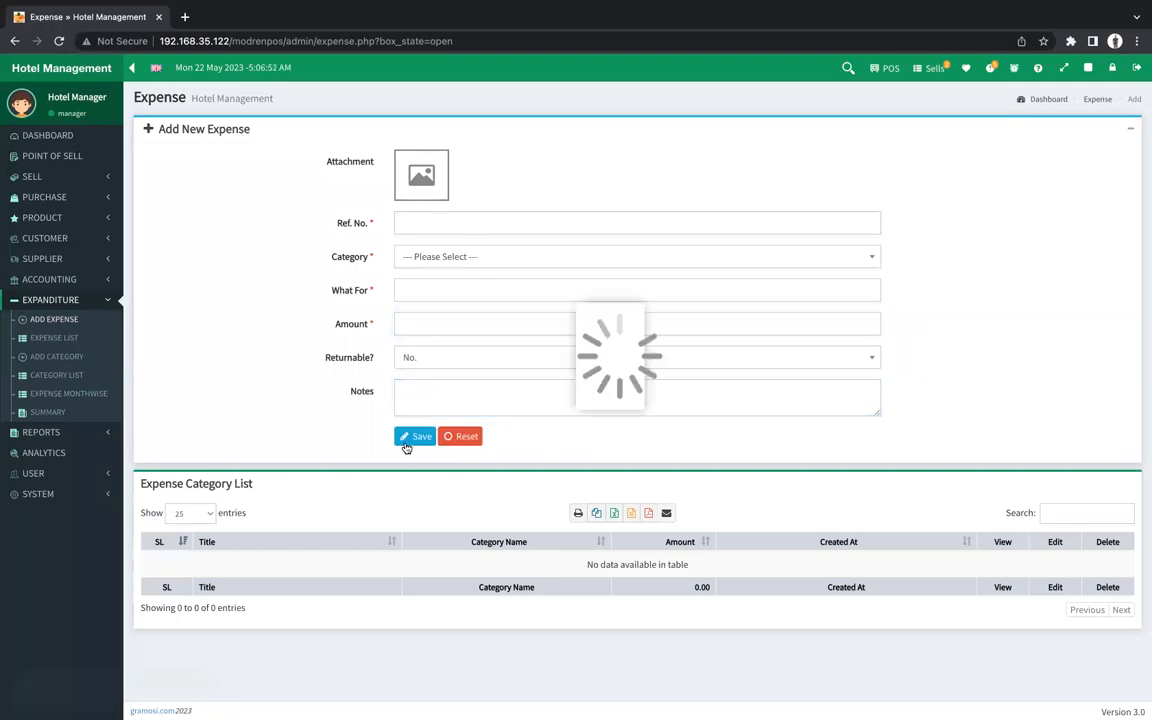
{"action": "left_click", "coordinate": [78, 281]}
With Profit vs Loss showing the 1,500.00 expense, expand the labelled sidebar and the Expenditure and Reports menus.
{"action": "left_click", "coordinate": [46, 355]}
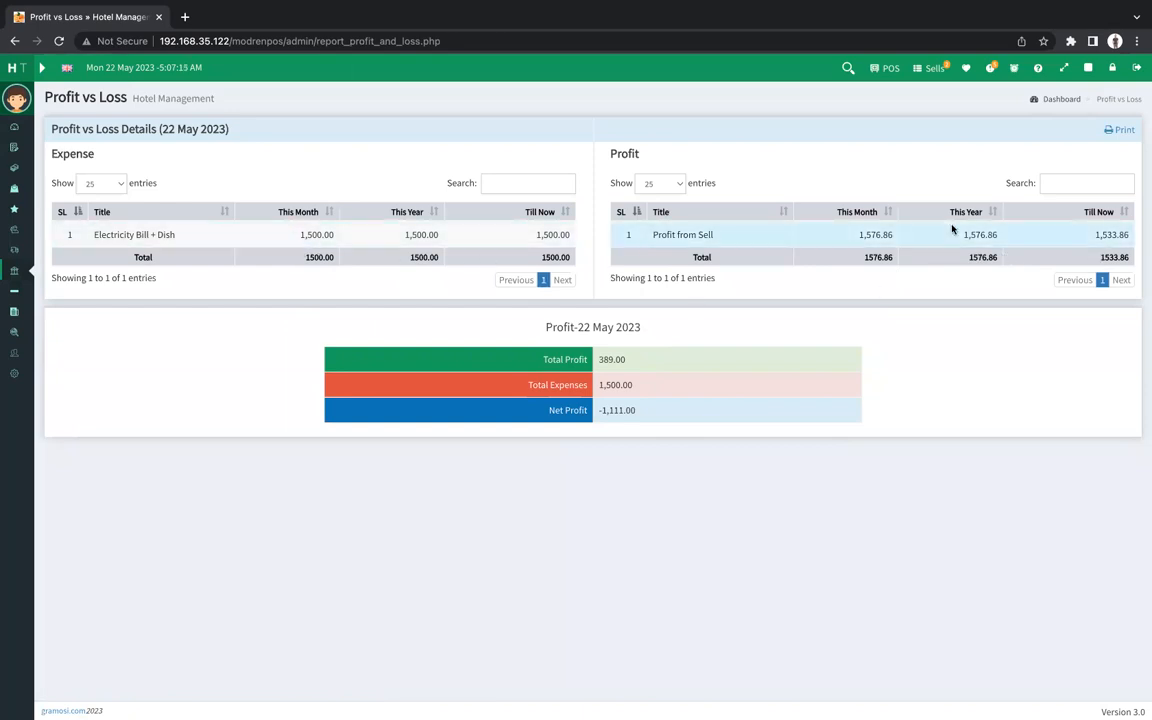
{"action": "left_click", "coordinate": [41, 69]}
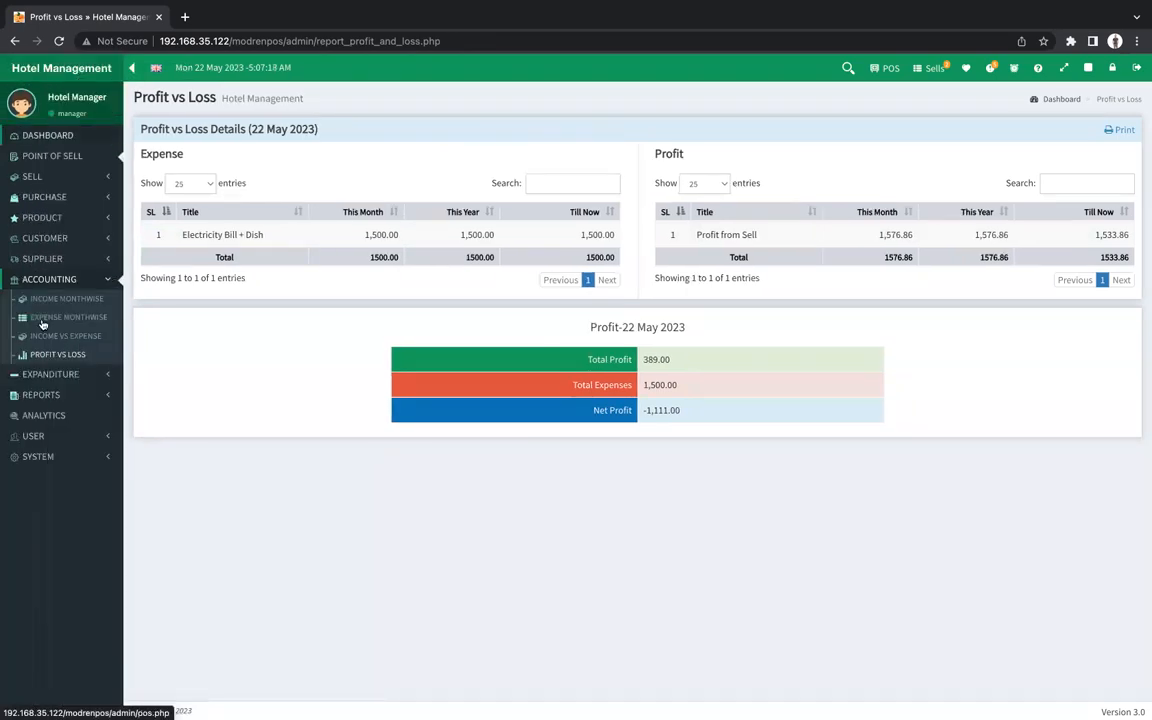
{"action": "left_click", "coordinate": [73, 375]}
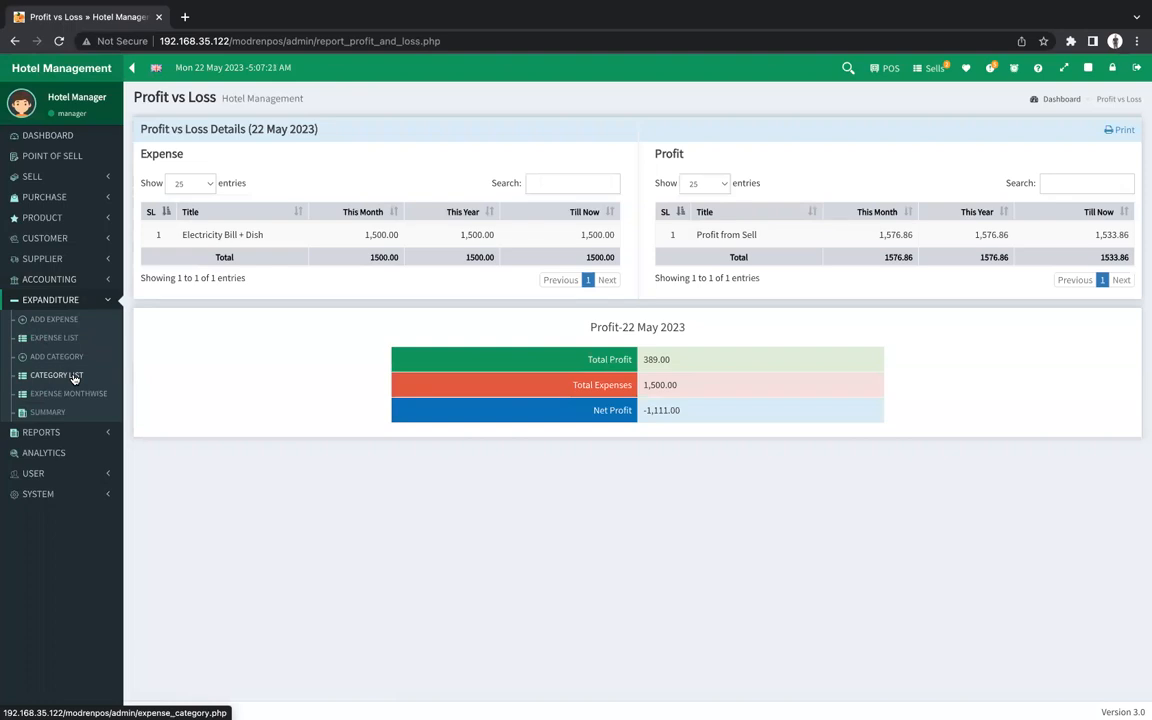
{"action": "left_click", "coordinate": [57, 432]}
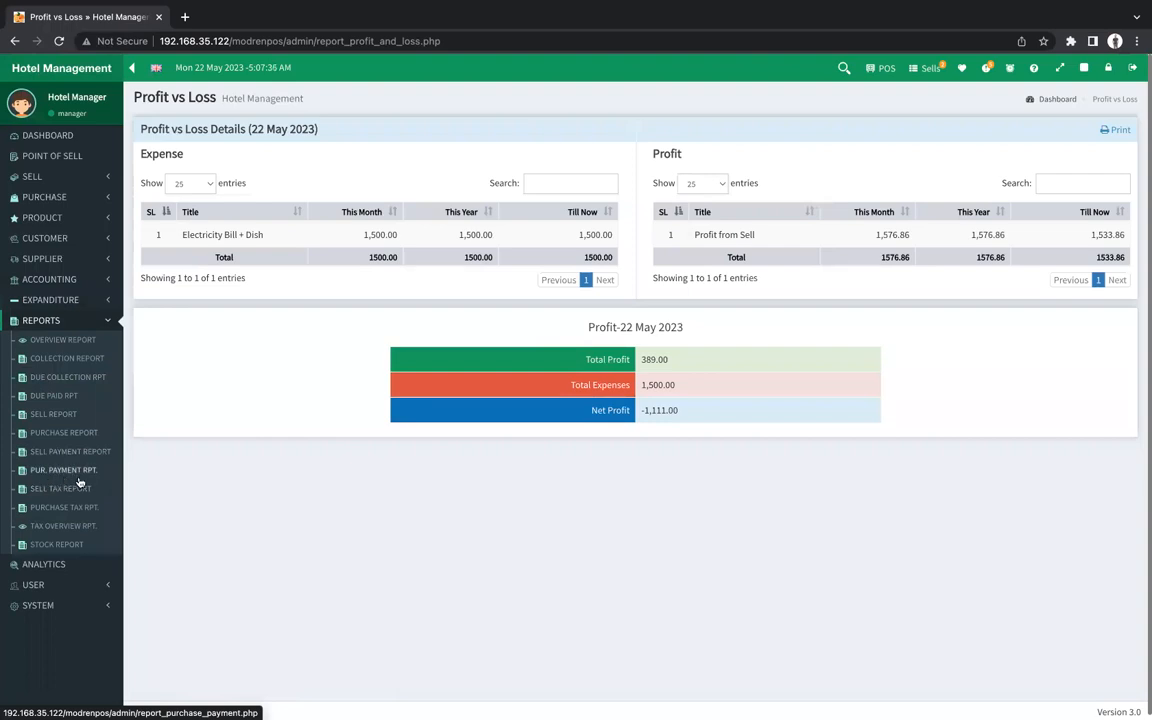
Open the Stock Report and expand the Chansa group, leaving the 5-product group collapsed.
{"action": "left_click", "coordinate": [41, 546]}
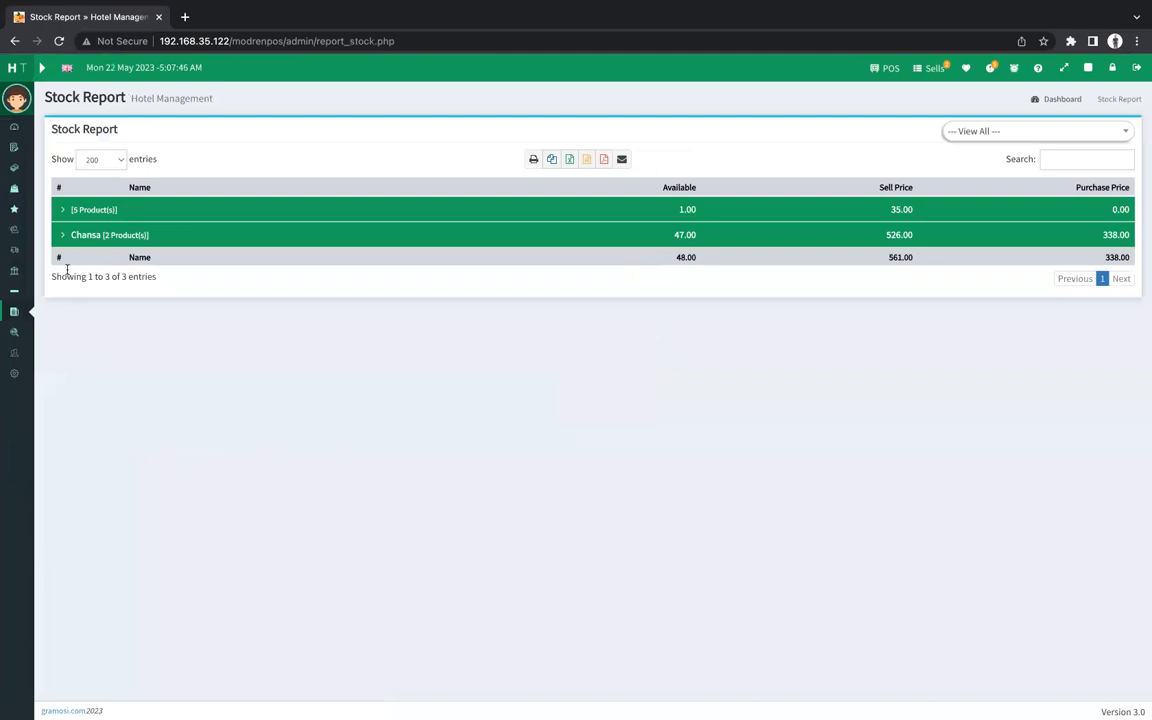
{"action": "left_click", "coordinate": [66, 210]}
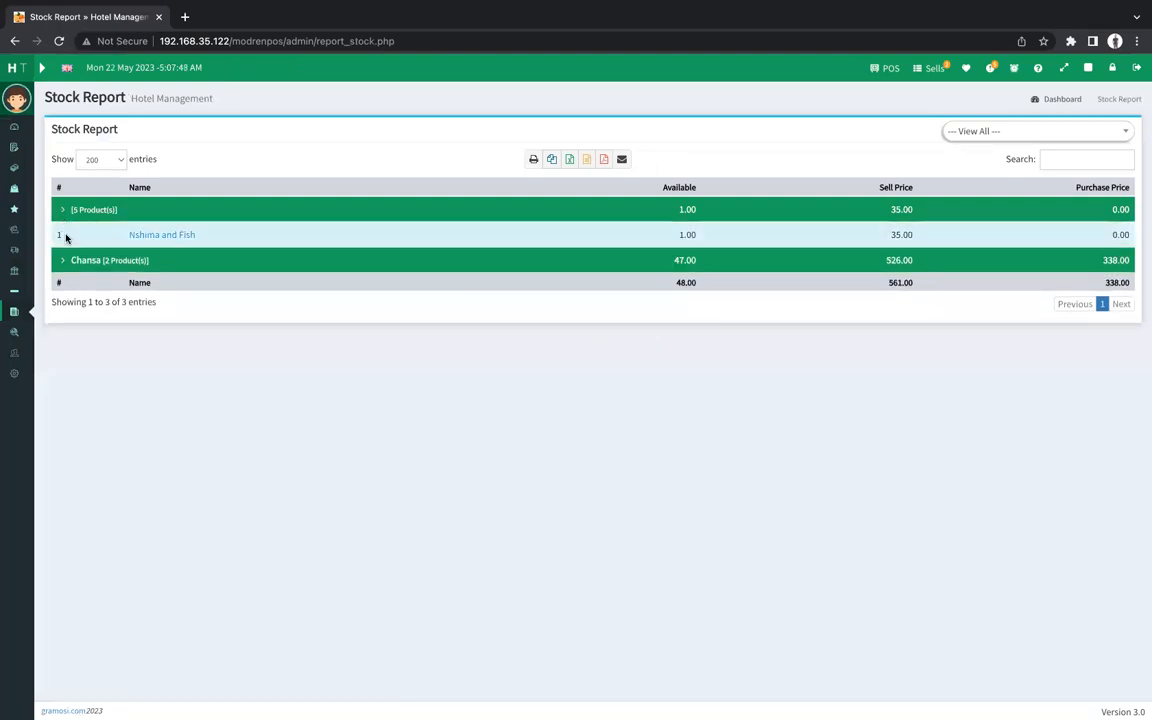
{"action": "left_click", "coordinate": [63, 262]}
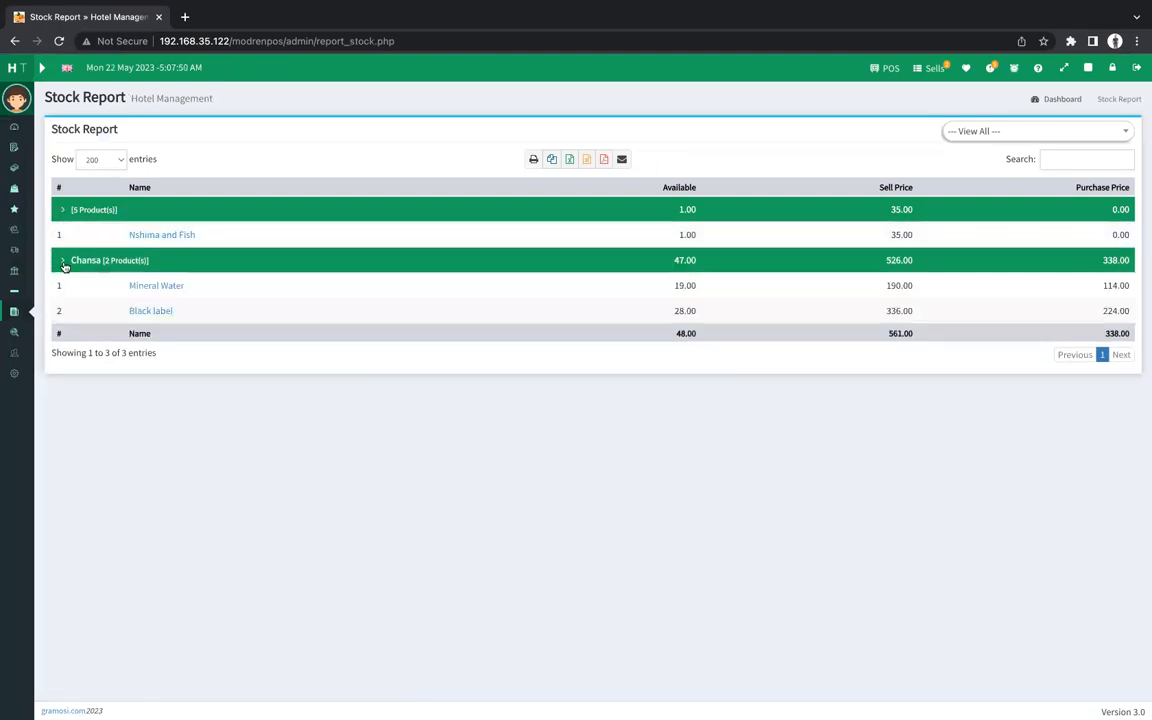
{"action": "left_click", "coordinate": [63, 210]}
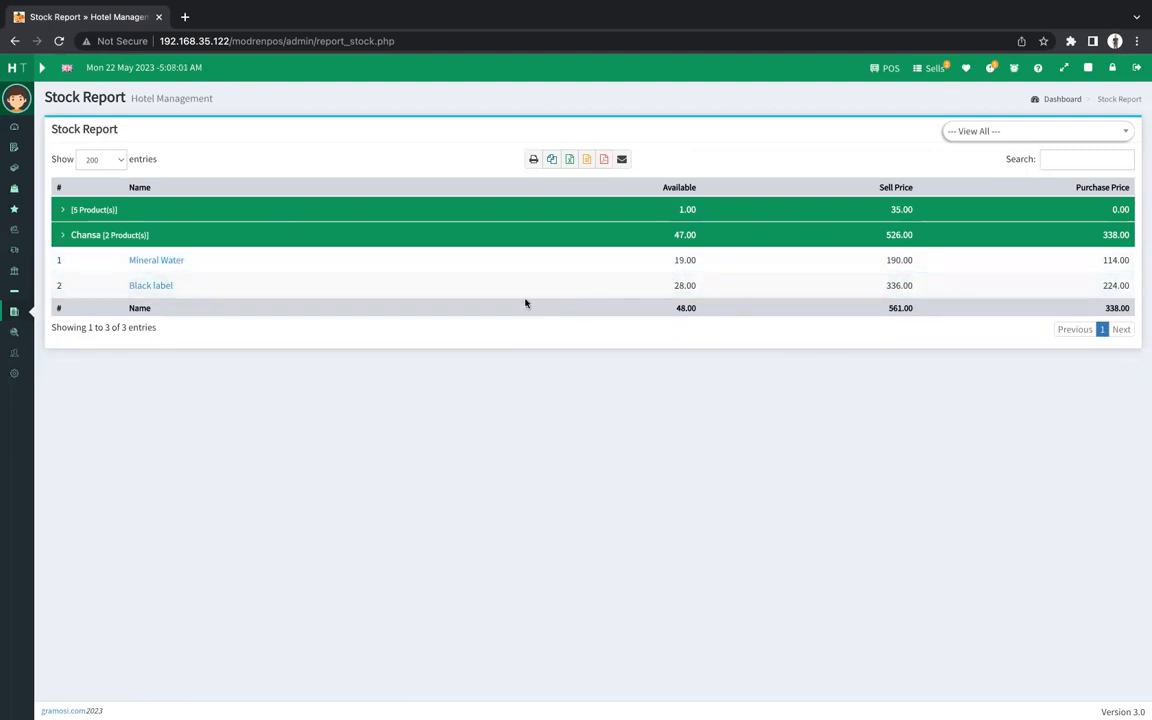
Highlight Mineral Water's quantity, 190.00 sell and 114.00 purchase prices, and Black label's 28.00 available.
{"action": "left_click_drag", "start_coordinate": [675, 260], "coordinate": [692, 261]}
{"action": "left_click", "coordinate": [928, 476]}
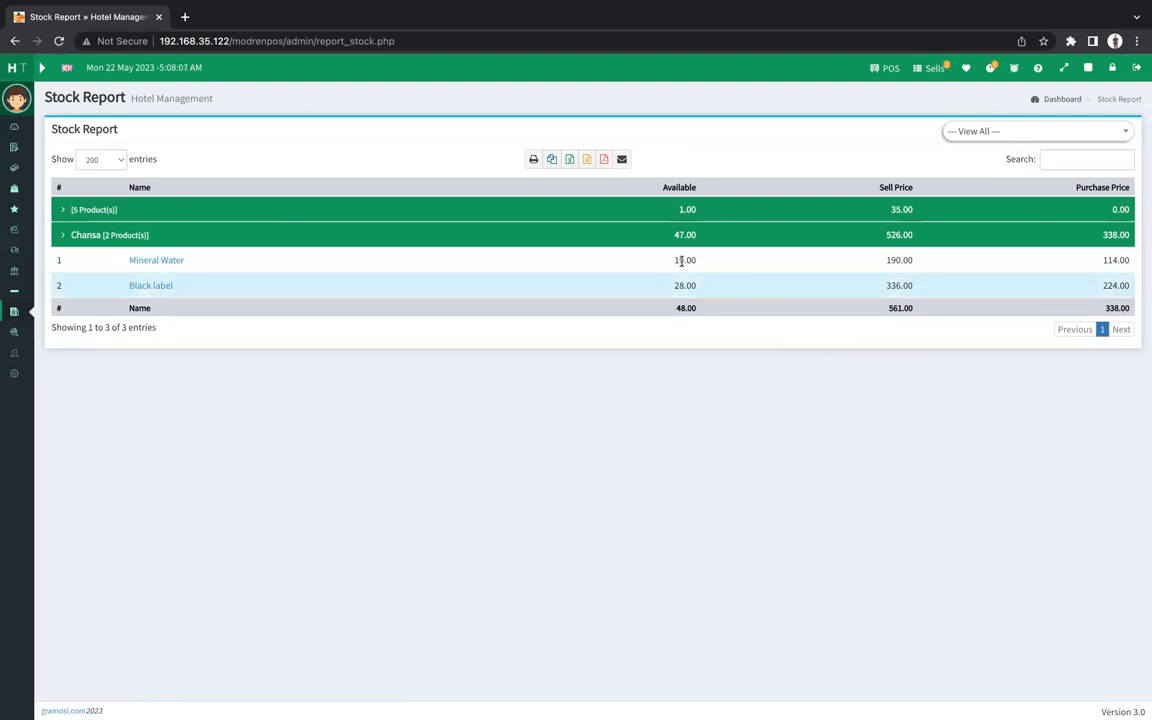
{"action": "left_click_drag", "start_coordinate": [883, 260], "coordinate": [915, 262]}
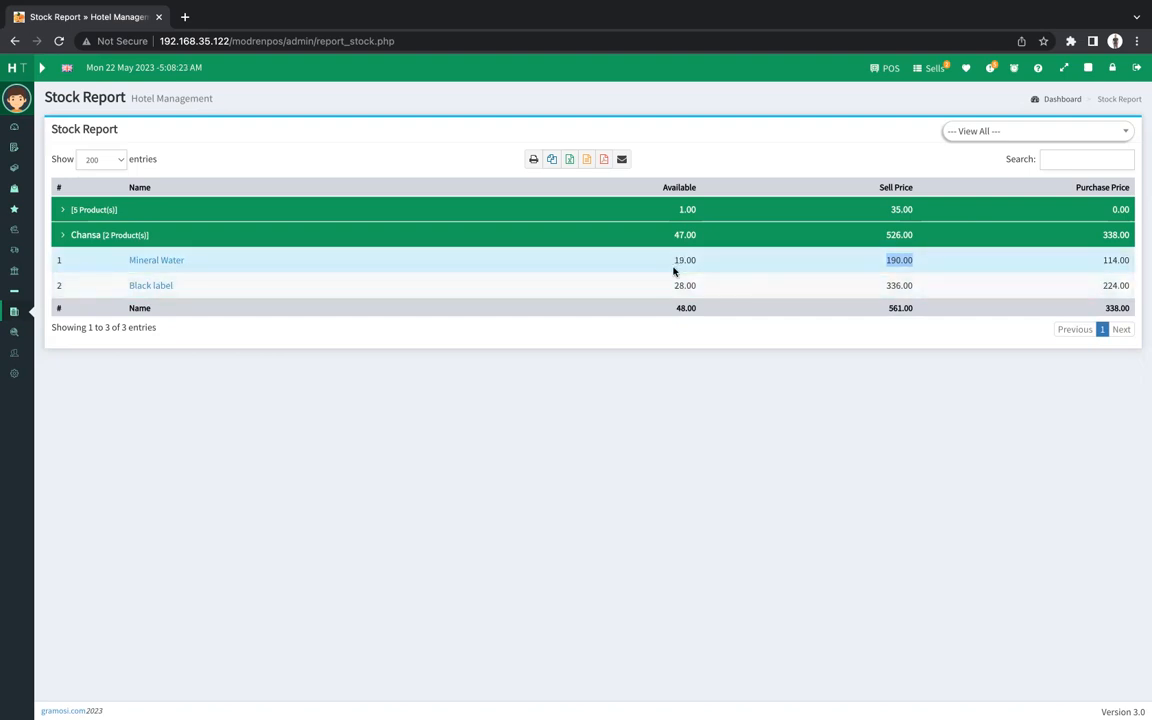
{"action": "left_click", "coordinate": [1105, 262]}
{"action": "double_click", "coordinate": [1105, 262]}
{"action": "left_click", "coordinate": [730, 514]}
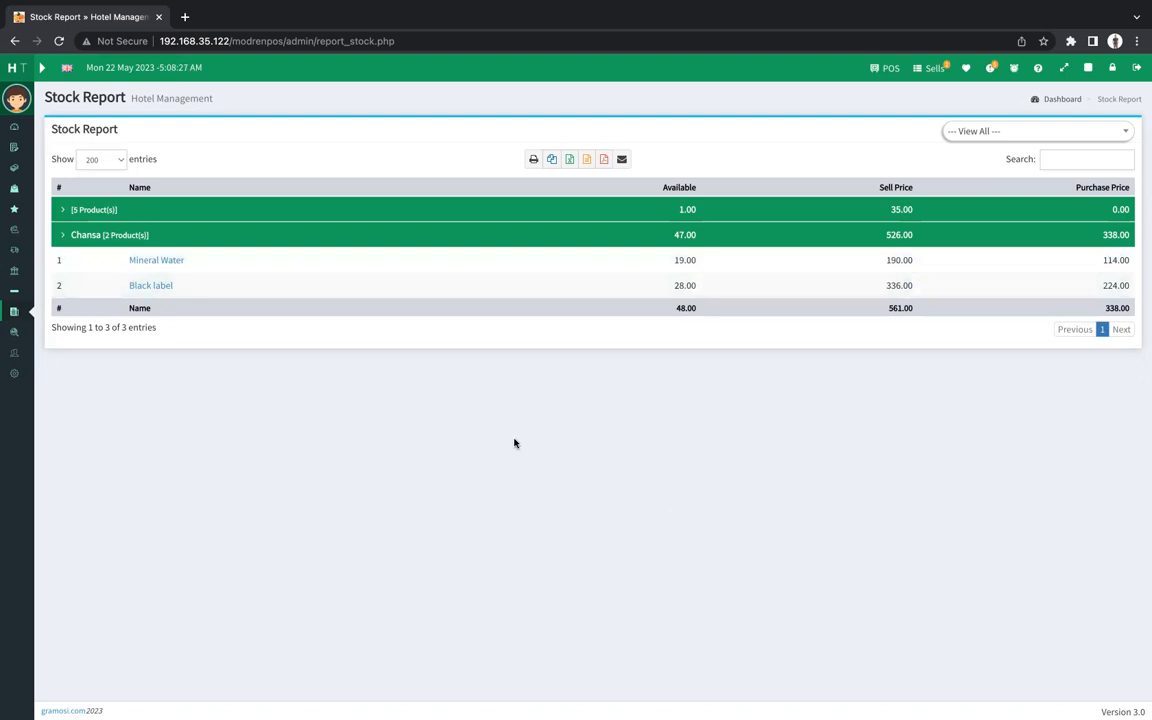
{"action": "double_click", "coordinate": [673, 285]}
{"action": "left_click", "coordinate": [781, 397]}
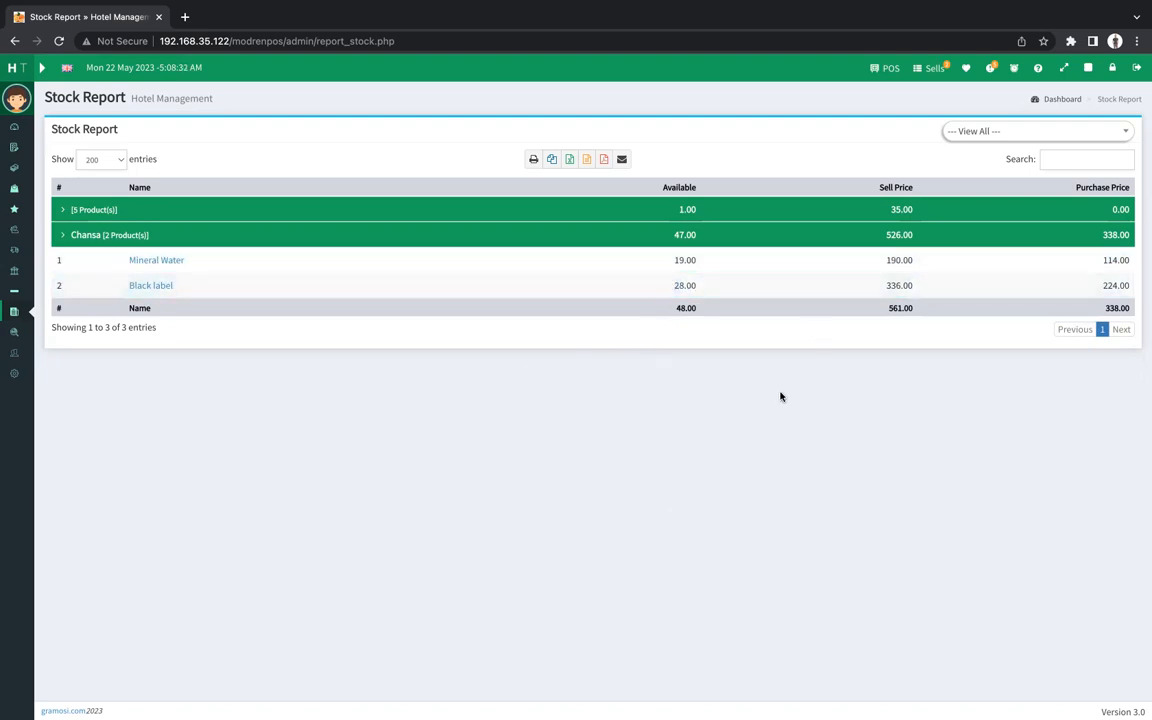
{"action": "left_click", "coordinate": [41, 67]}
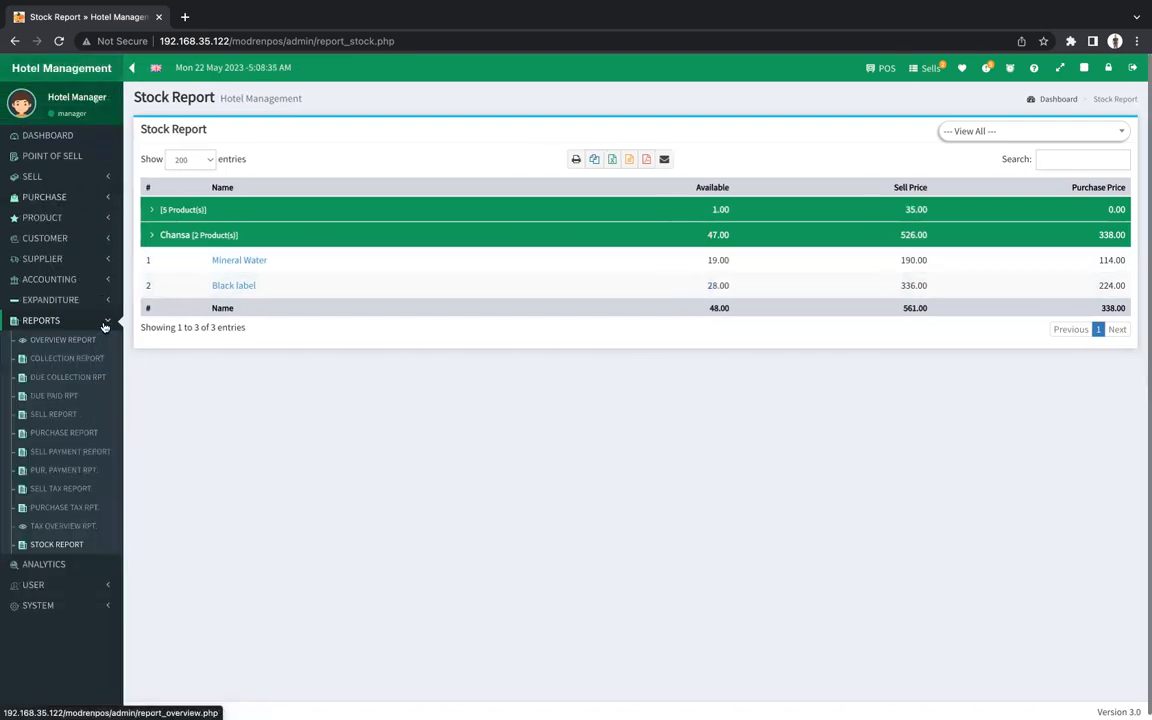
{"action": "left_click", "coordinate": [103, 325]}
Open the User Group List from the User menu to see Admin, Cashier and manager.
{"action": "left_click", "coordinate": [52, 362]}
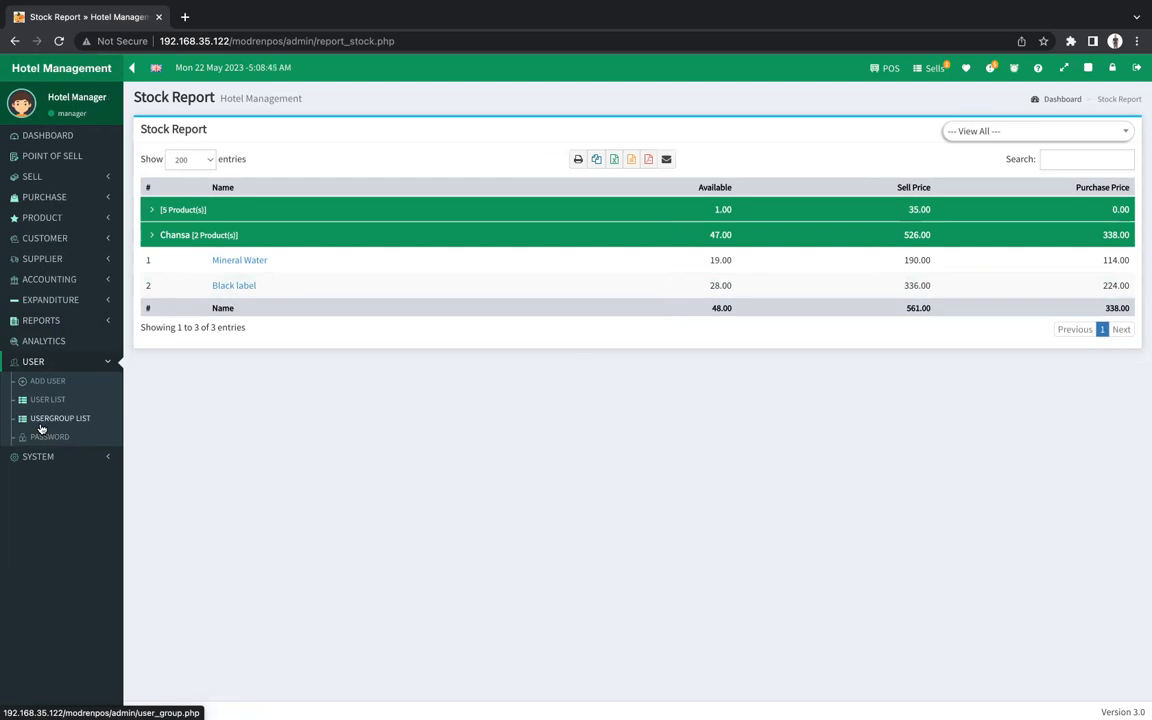
{"action": "left_click", "coordinate": [41, 428]}
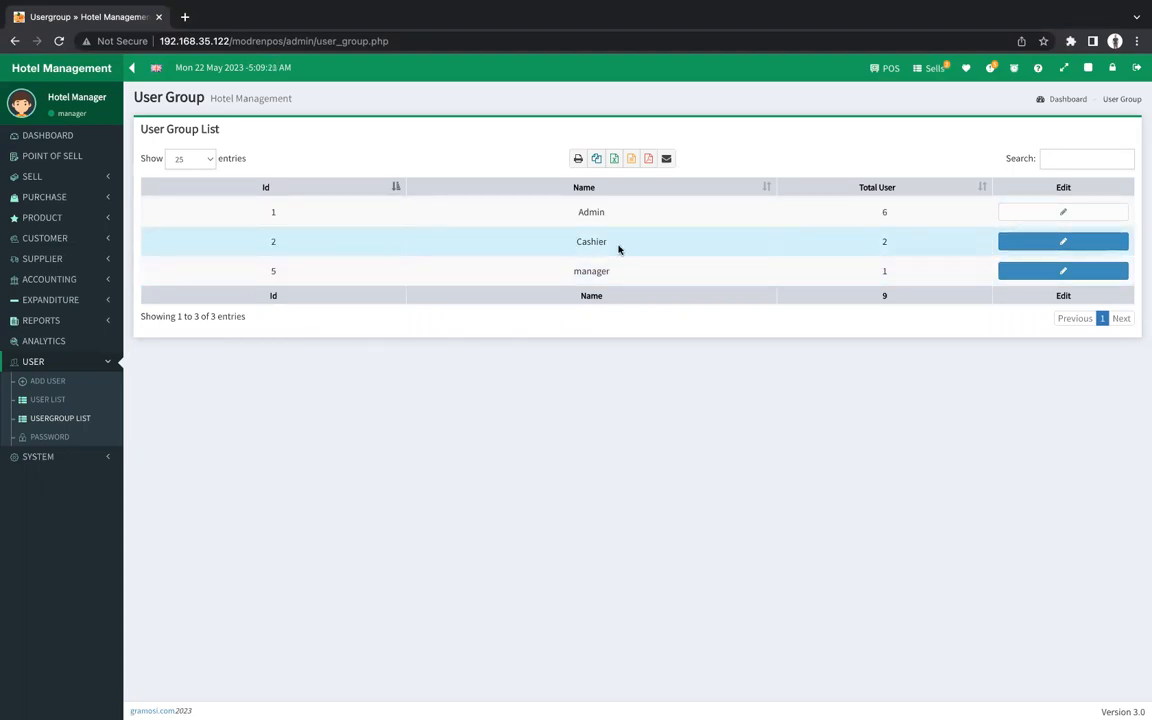
{"action": "left_click", "coordinate": [1009, 242]}
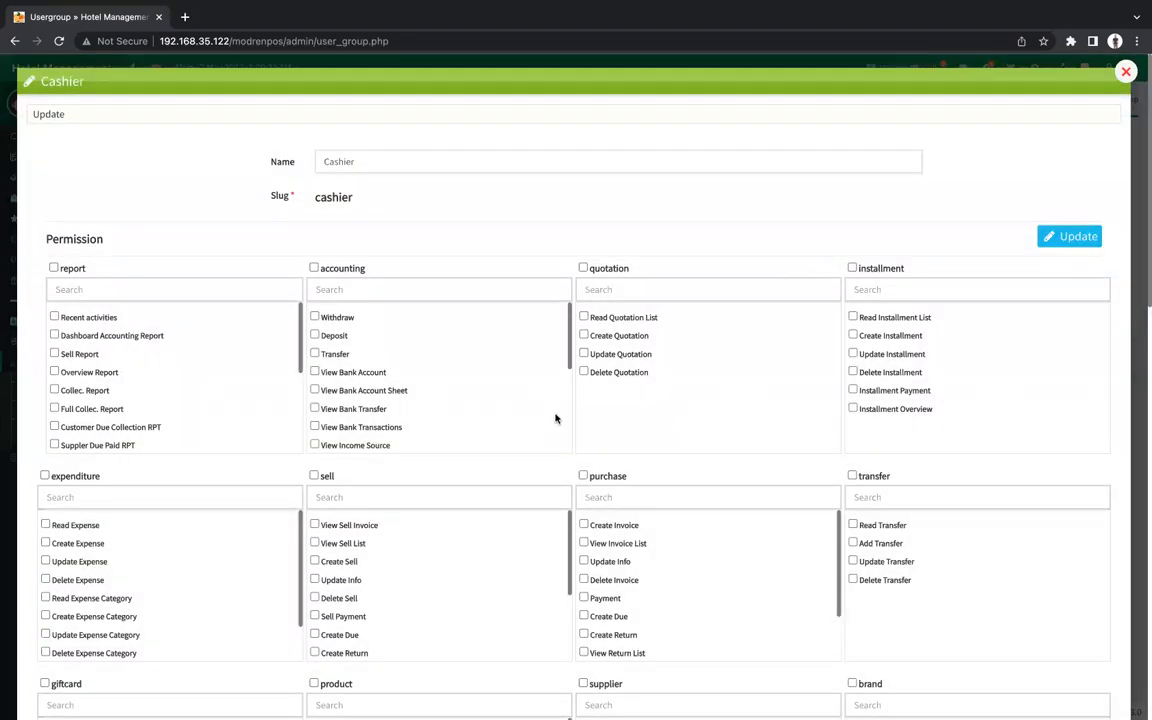
{"action": "scroll", "coordinate": [556, 418], "scroll_direction": "down", "scroll_amount": 3}
{"action": "scroll", "coordinate": [540, 514], "scroll_direction": "down", "scroll_amount": 3}
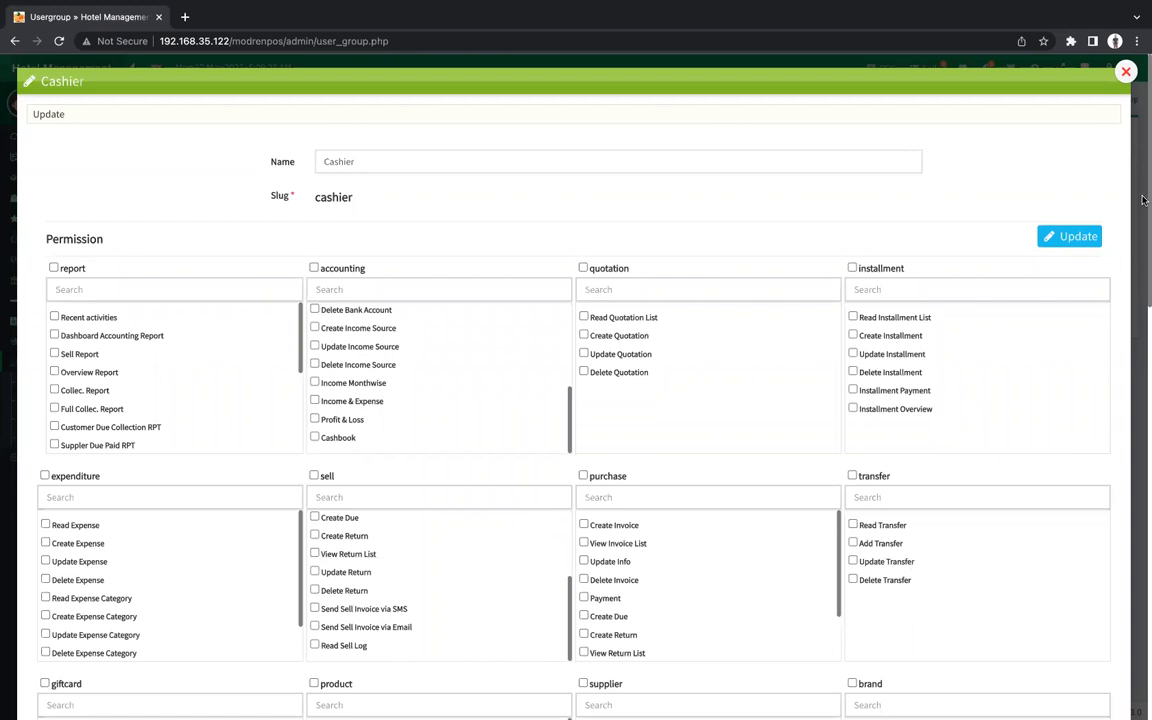
{"action": "left_click_drag", "start_coordinate": [1031, 188], "coordinate": [1143, 300]}
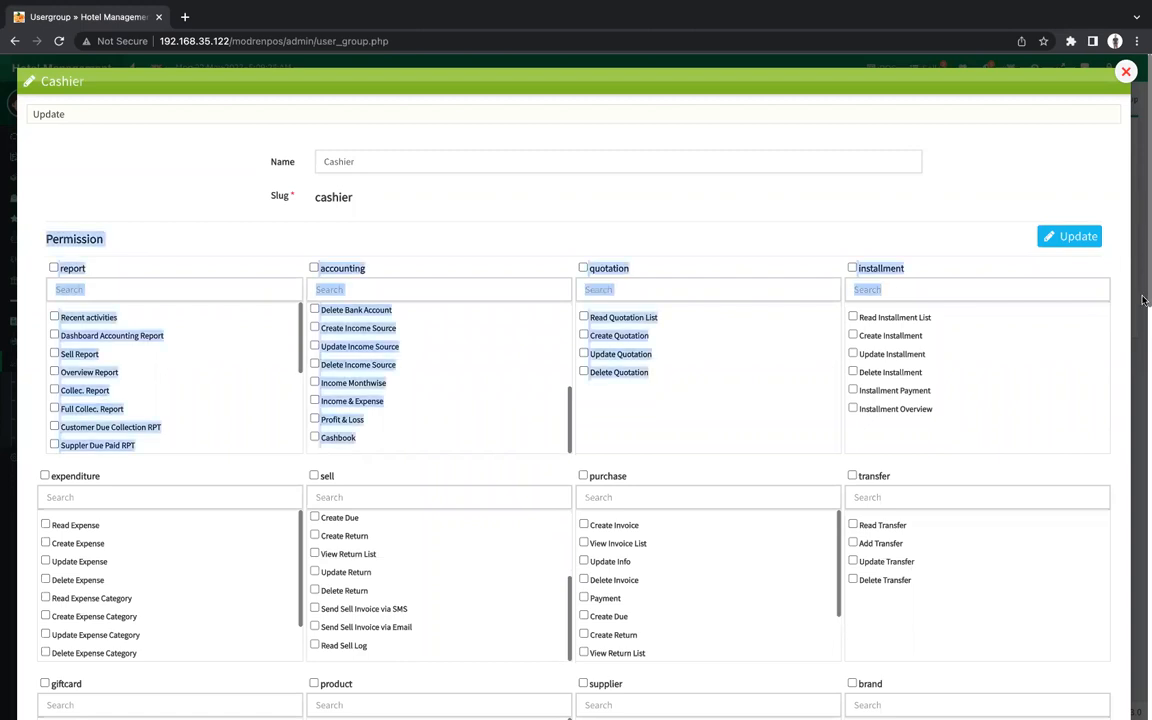
{"action": "left_click", "coordinate": [717, 437]}
{"action": "scroll", "coordinate": [717, 437], "scroll_direction": "down", "scroll_amount": 10}
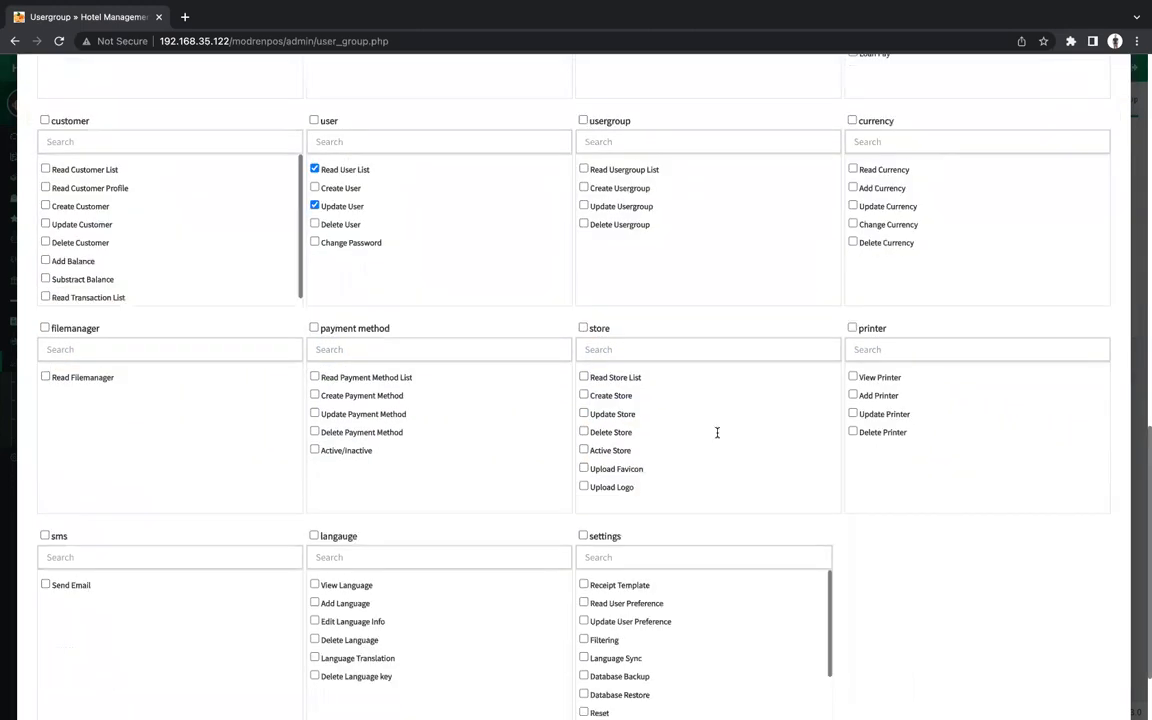
{"action": "scroll", "coordinate": [717, 437], "scroll_direction": "up", "scroll_amount": 1}
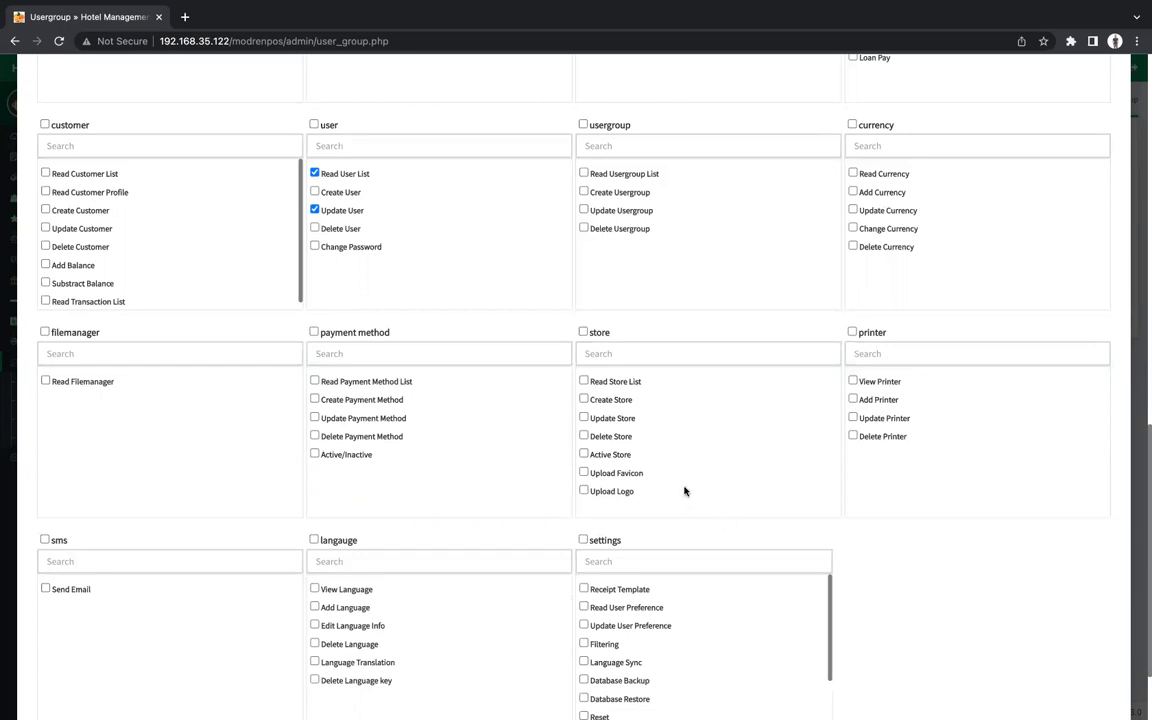
{"action": "scroll", "coordinate": [684, 489], "scroll_direction": "up", "scroll_amount": 15}
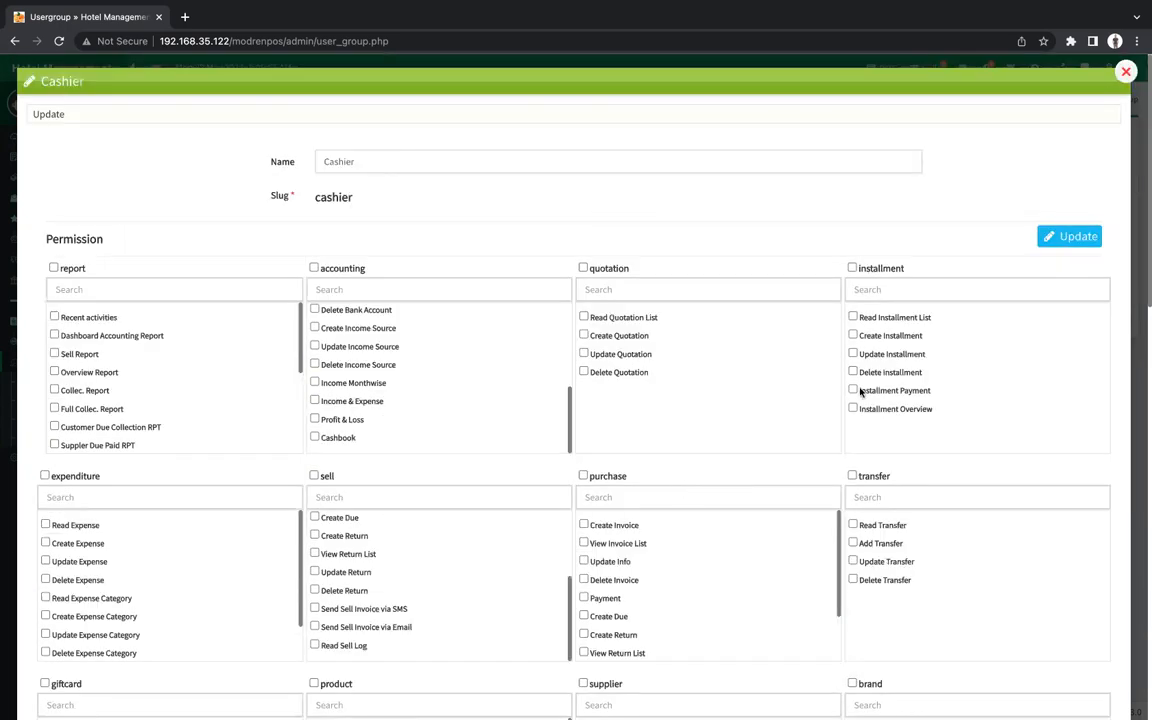
{"action": "left_click", "coordinate": [1127, 70]}
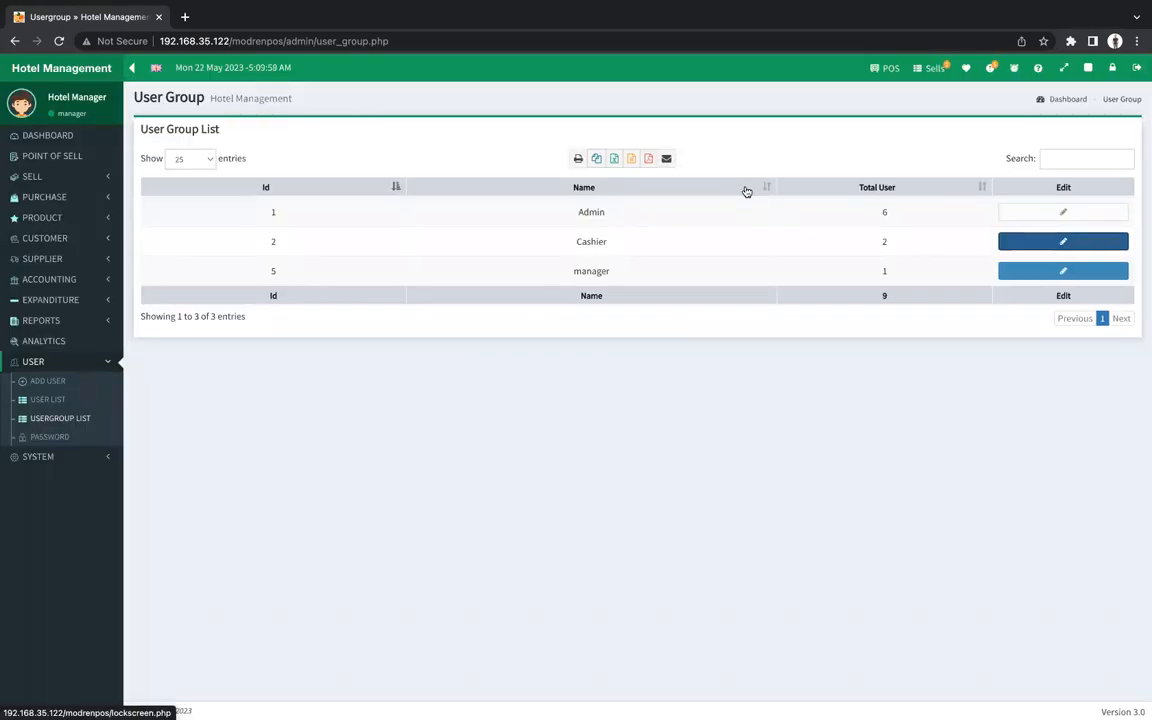
Open the Receipt Template page from the System menu.
{"action": "left_click", "coordinate": [47, 456]}
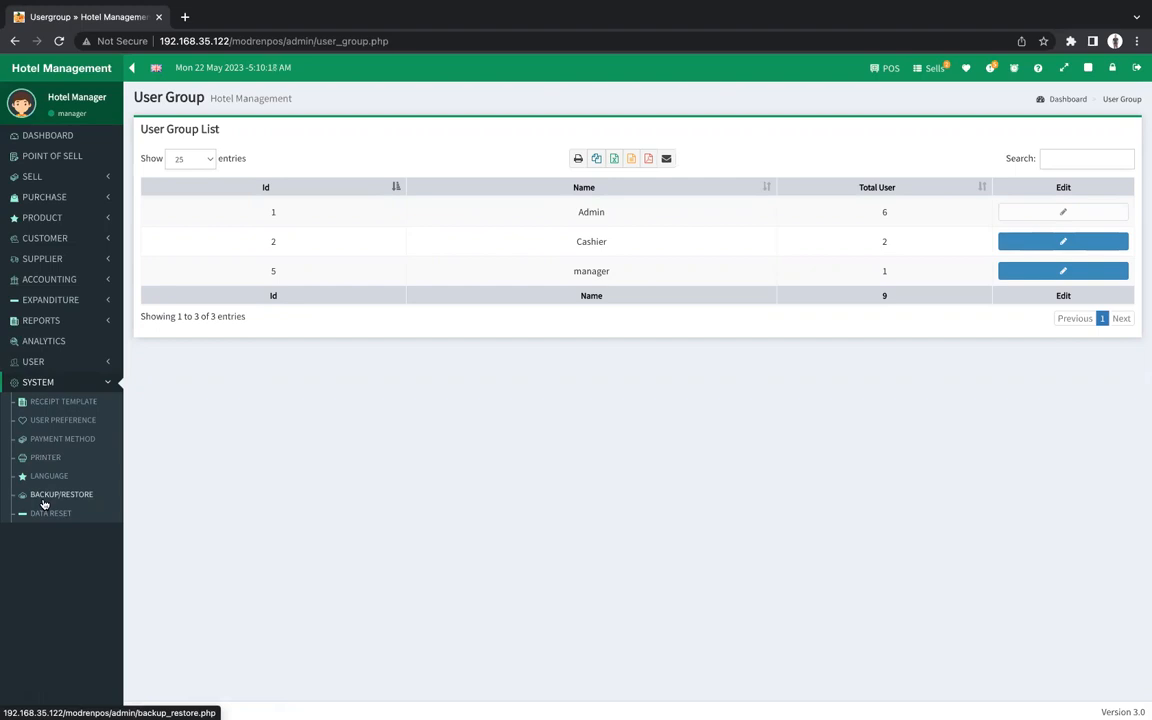
{"action": "left_click", "coordinate": [72, 410]}
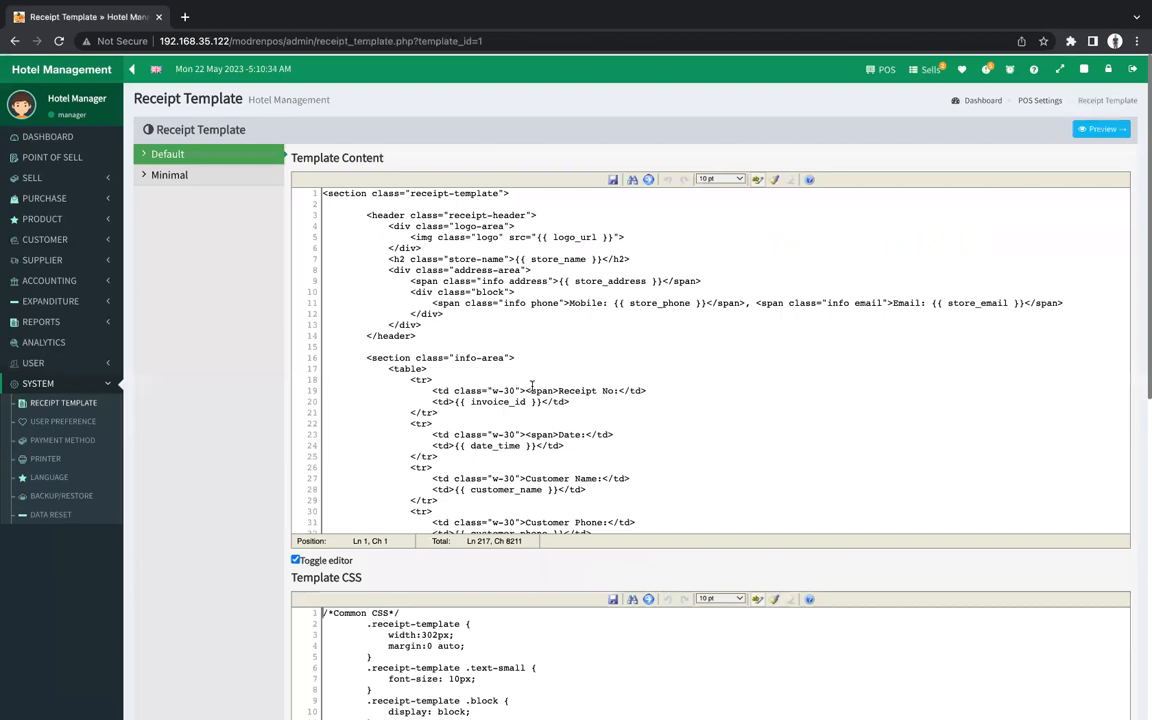
Scroll through the Default template's HTML, from store header to totals, then open Point of Sell.
{"action": "scroll", "coordinate": [664, 352], "scroll_direction": "down", "scroll_amount": 1}
{"action": "scroll", "coordinate": [664, 352], "scroll_direction": "down", "scroll_amount": 15}
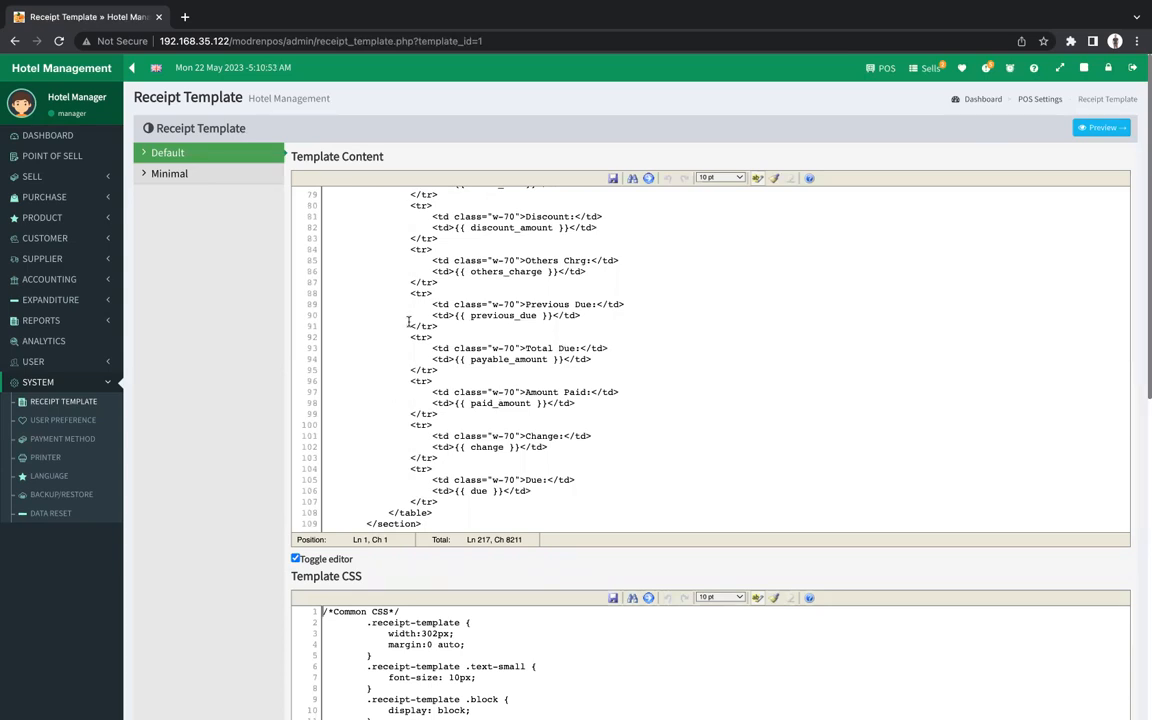
{"action": "scroll", "coordinate": [414, 323], "scroll_direction": "up", "scroll_amount": 1}
{"action": "scroll", "coordinate": [414, 323], "scroll_direction": "up", "scroll_amount": 20}
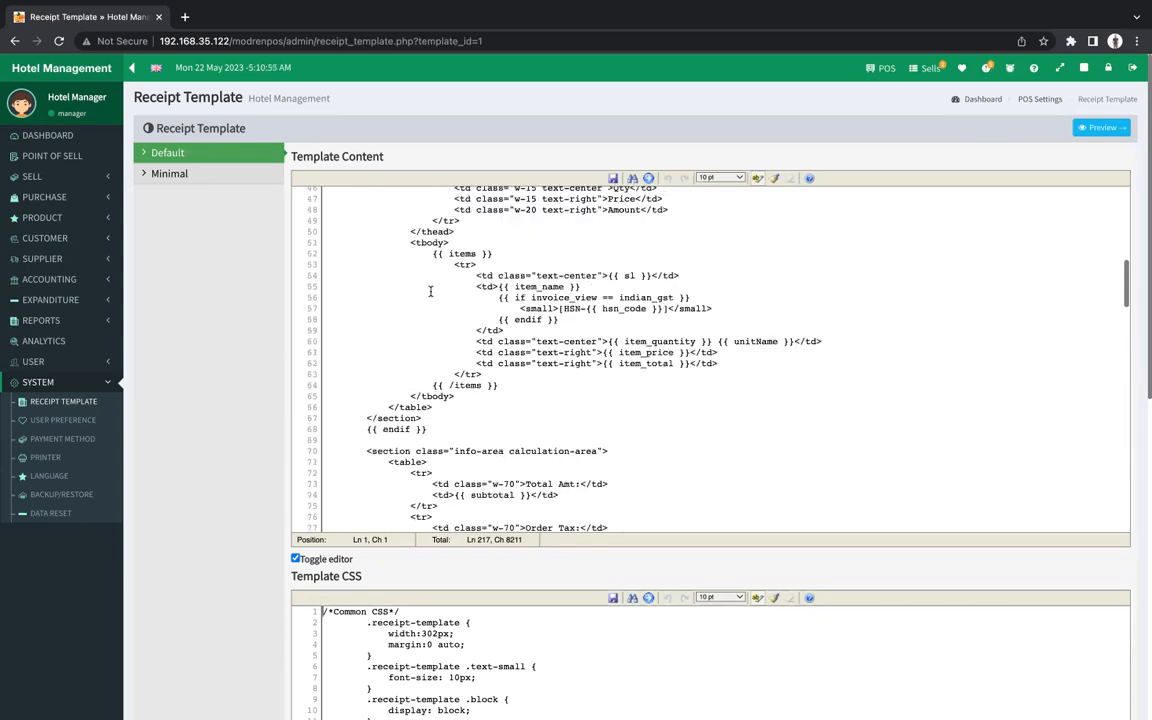
{"action": "left_click", "coordinate": [76, 164]}
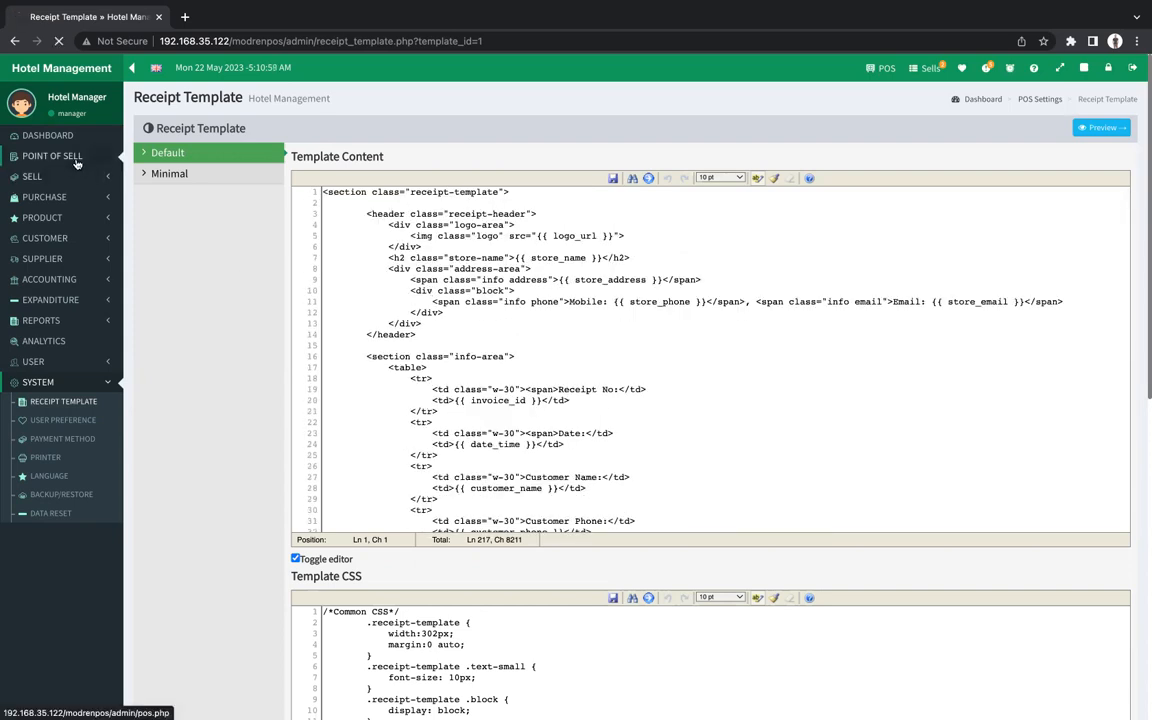